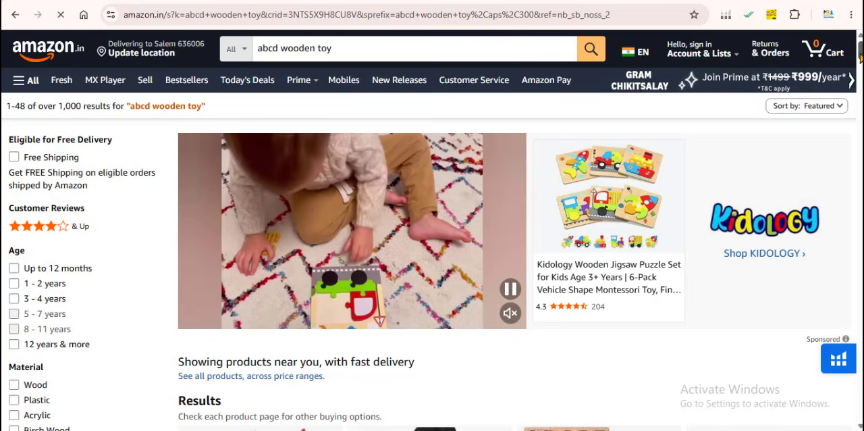
Browse the results for "abcd wooden toy" and view the product page of the Wooden Alphabet Puzzle for Kids 2–5 Years.
scroll(859, 73, down, 6)
scroll(432, 229, down, 5)
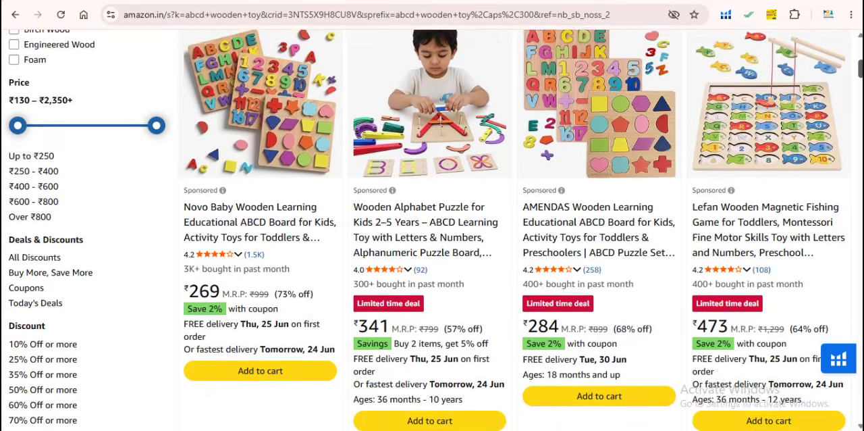
scroll(432, 229, down, 5)
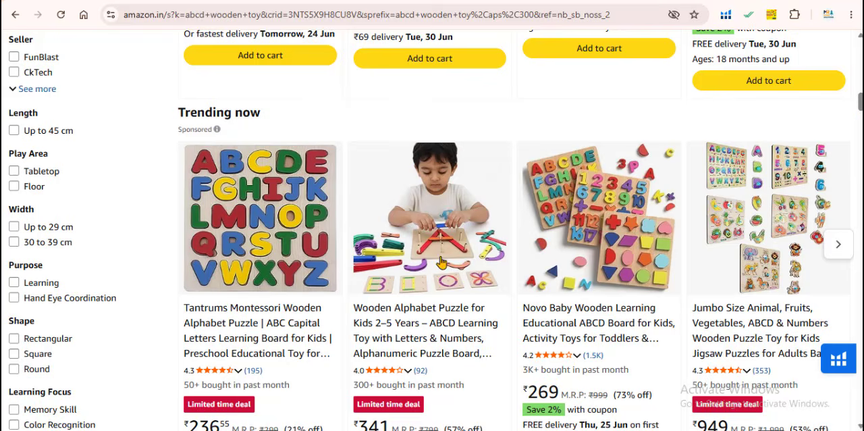
click(442, 261)
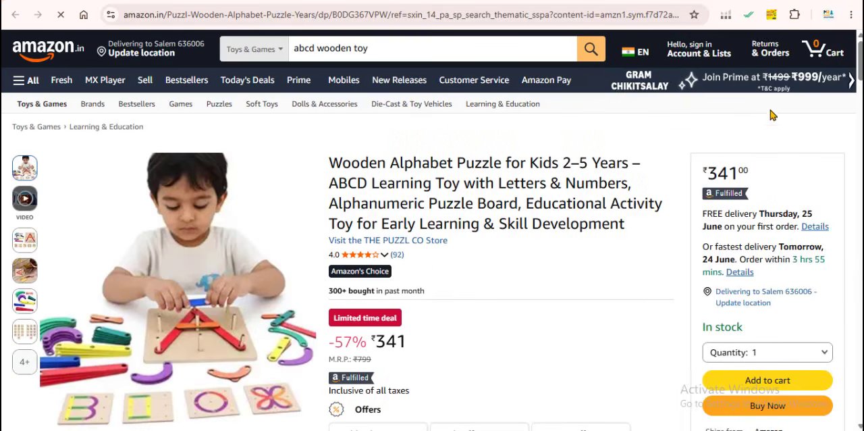
scroll(821, 111, down, 5)
scroll(821, 112, up, 5)
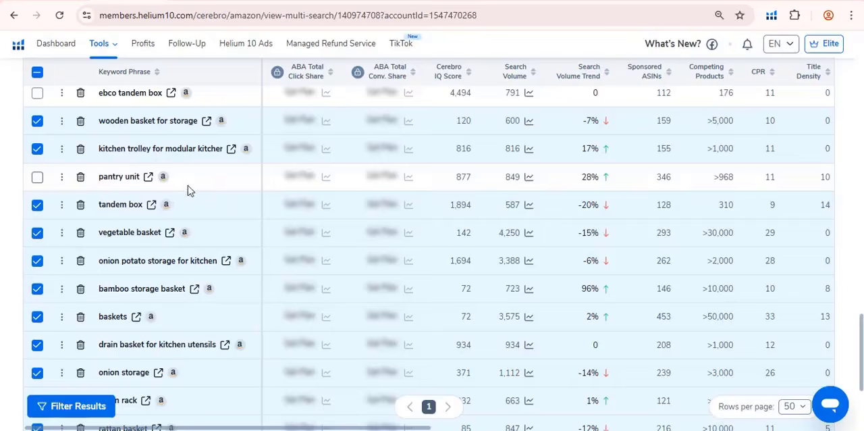
Start exporting the data of the selected keywords from the Helium 10 Cerebro results.
scroll(189, 190, down, 5)
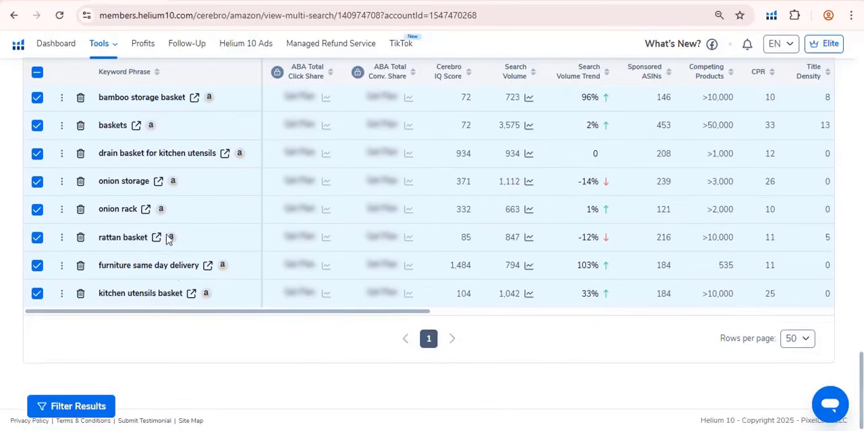
scroll(178, 282, up, 6)
scroll(192, 279, up, 8)
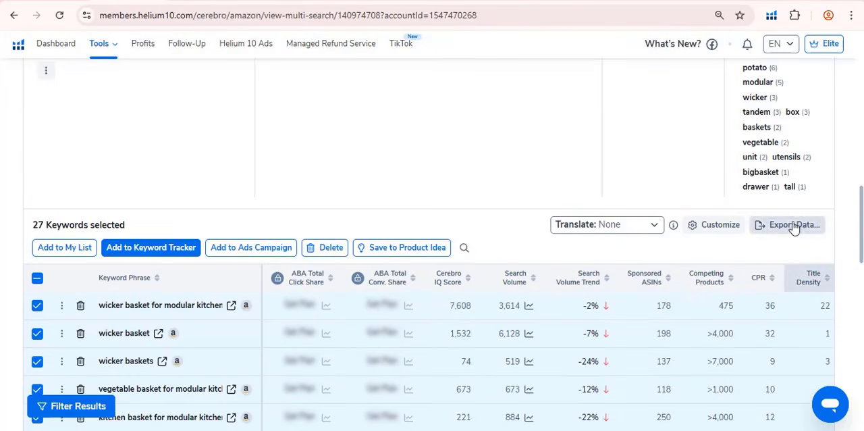
click(792, 229)
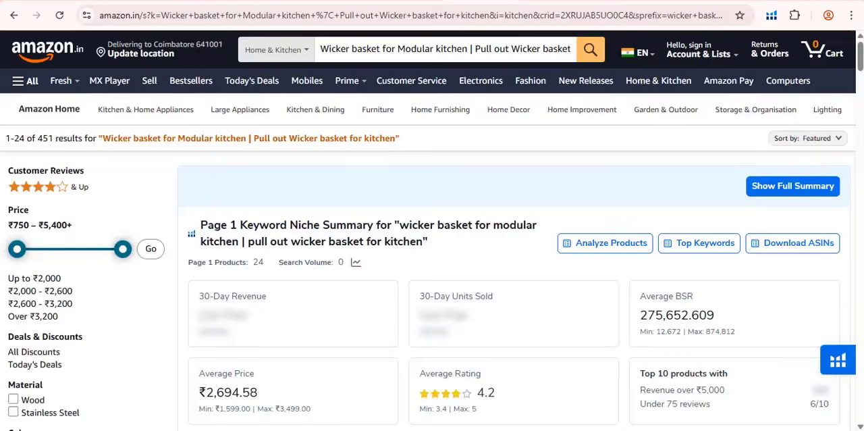
Look over the Amazon results for "Wicker basket for Modular kitchen | Pull out Wicker basket for kitchen" and the Helium 10 extension's tool list.
scroll(432, 229, down, 15)
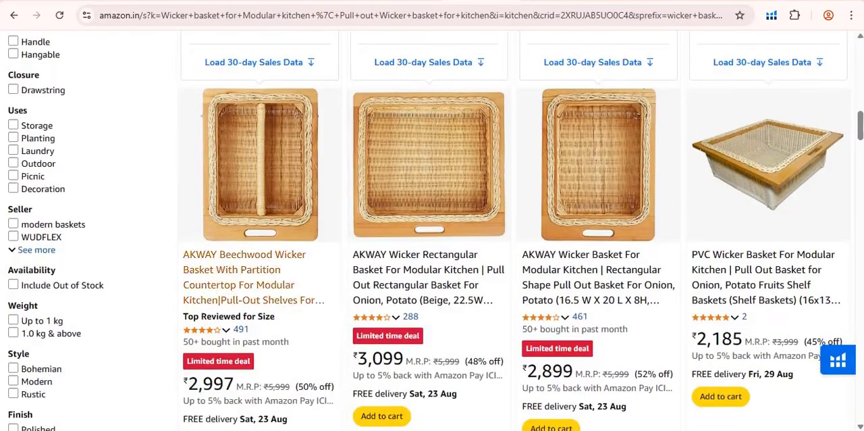
scroll(432, 229, up, 15)
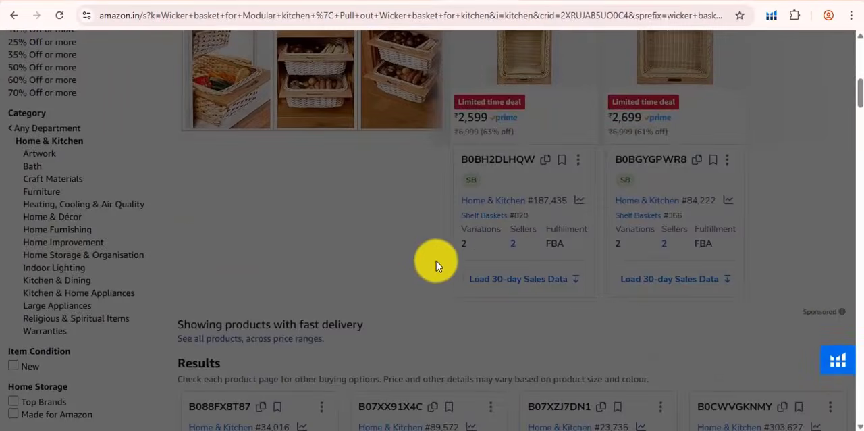
scroll(436, 261, down, 6)
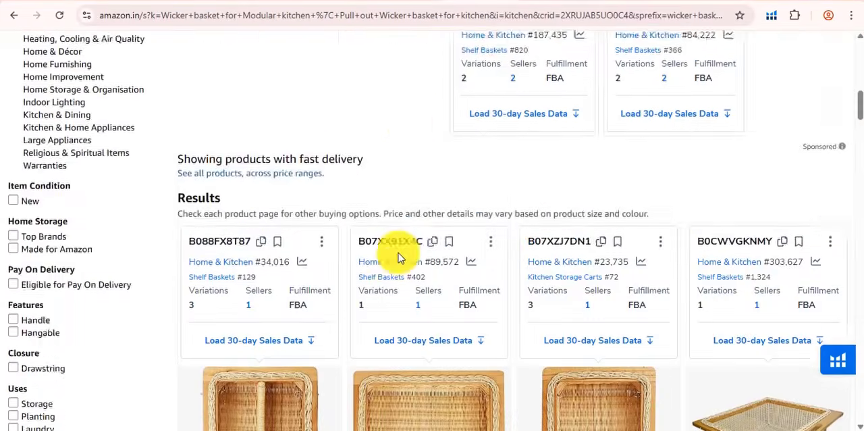
scroll(367, 252, up, 3)
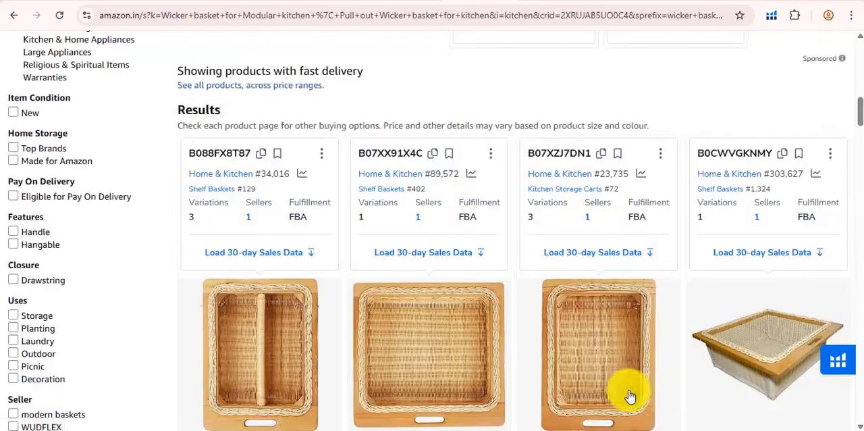
click(838, 360)
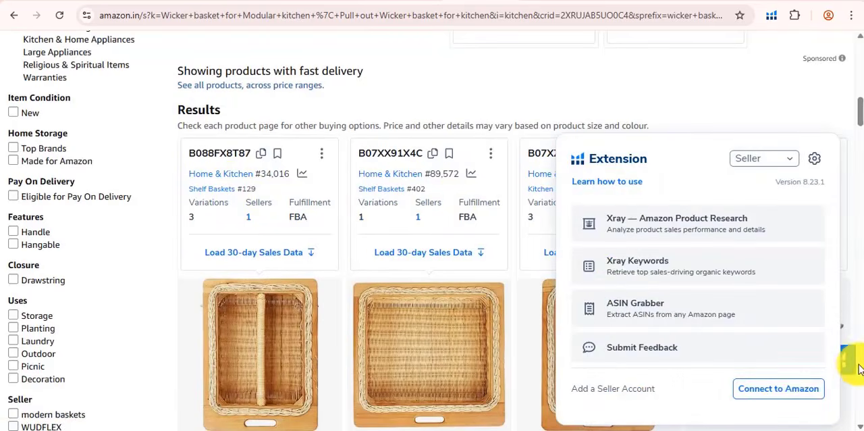
click(174, 110)
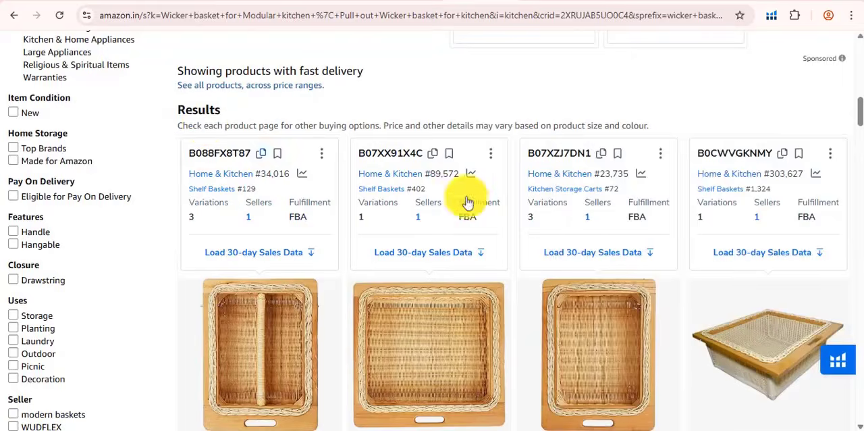
Examine the wicker basket listings under Results for similar competing products, including their ASINs, category ranks and fulfillment details.
scroll(482, 201, down, 2)
scroll(482, 201, down, 12)
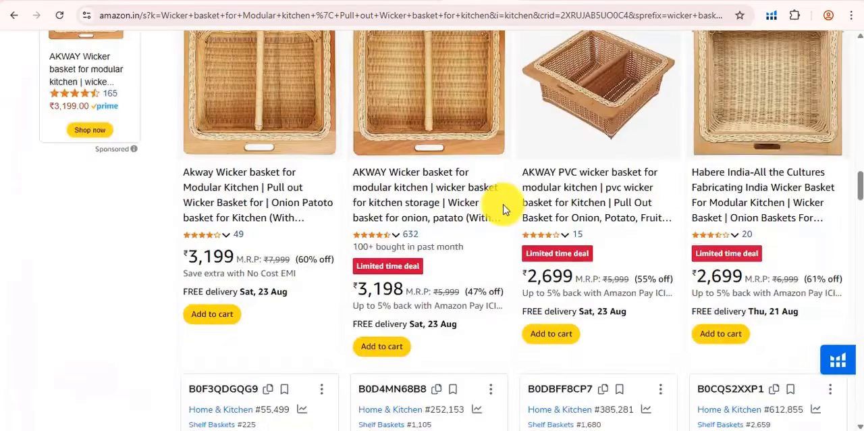
scroll(500, 207, up, 6)
scroll(503, 209, up, 10)
scroll(503, 209, down, 3)
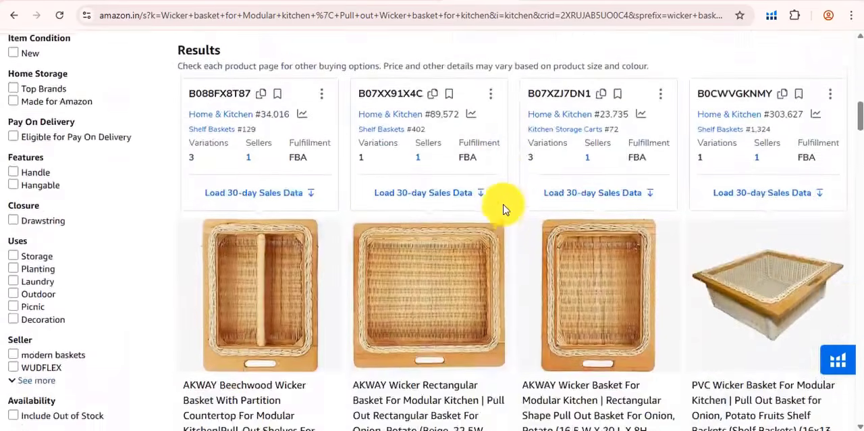
scroll(503, 209, up, 1)
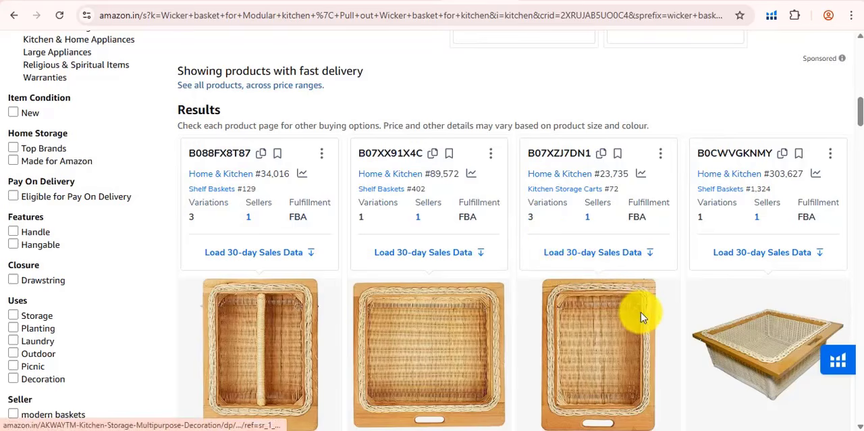
scroll(350, 270, down, 1)
scroll(350, 270, down, 1)
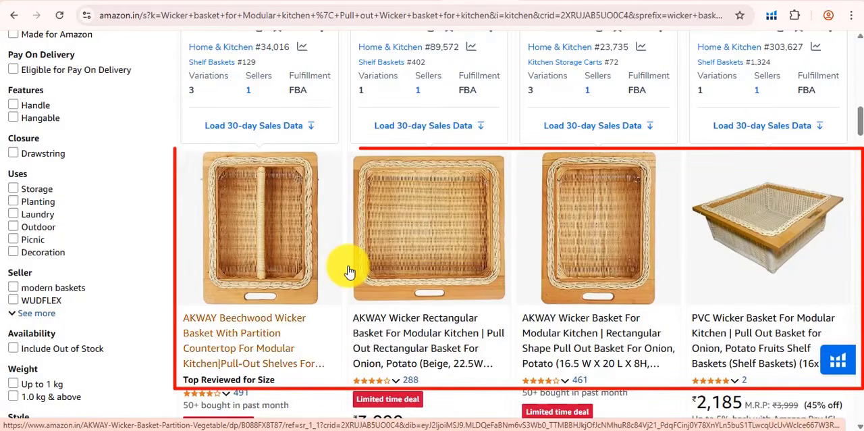
scroll(349, 270, up, 2)
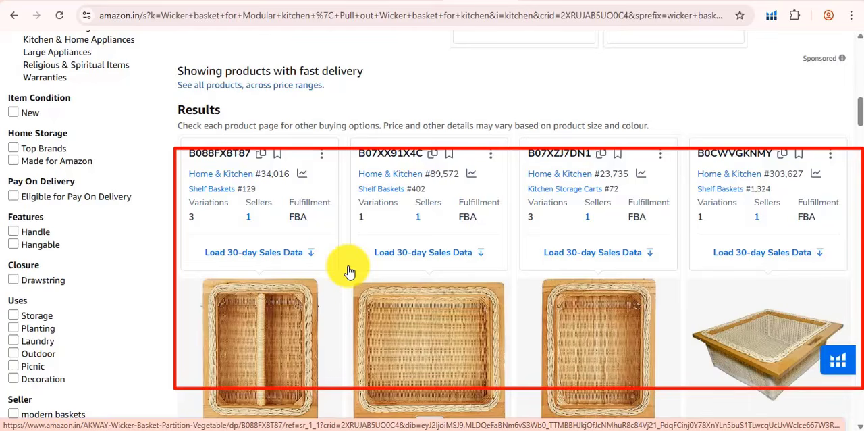
scroll(299, 293, down, 5)
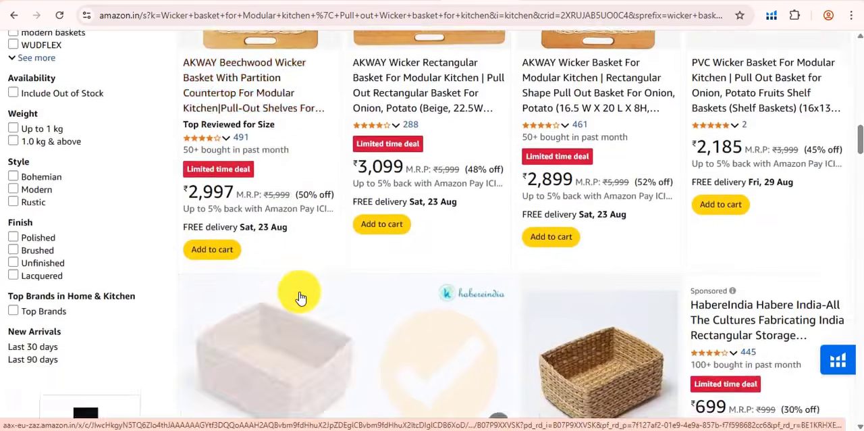
scroll(300, 297, down, 5)
scroll(300, 297, up, 10)
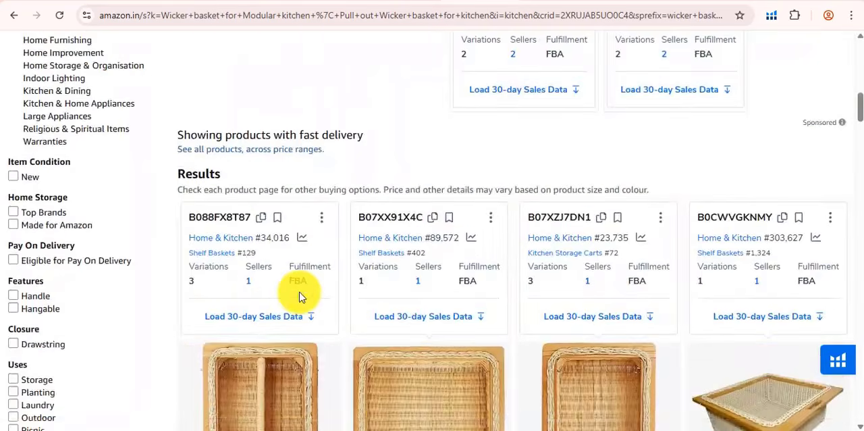
scroll(299, 291, up, 8)
scroll(299, 291, down, 10)
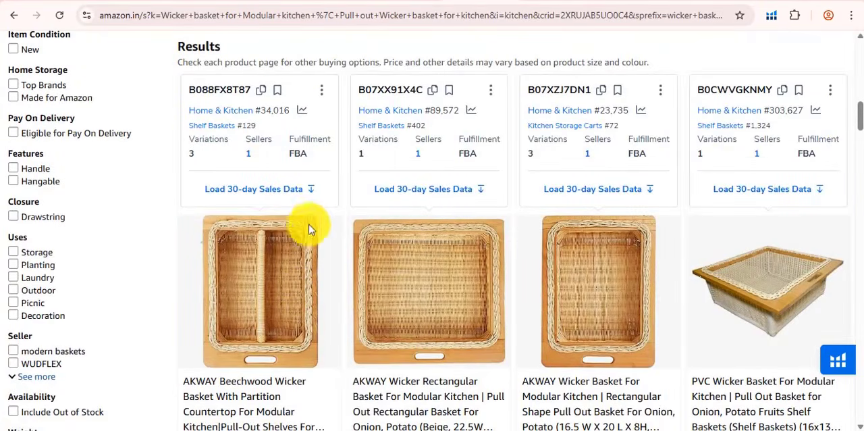
Check the listings further down the results page and tell the sponsored ones apart from the organic ones.
scroll(313, 194, down, 6)
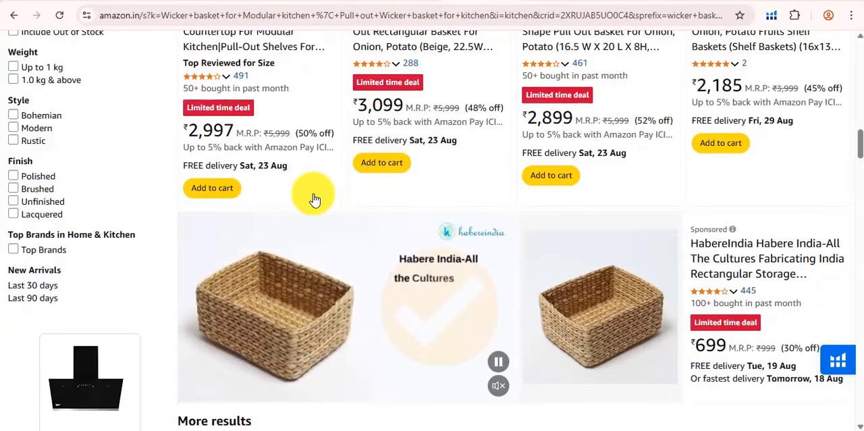
scroll(313, 193, down, 9)
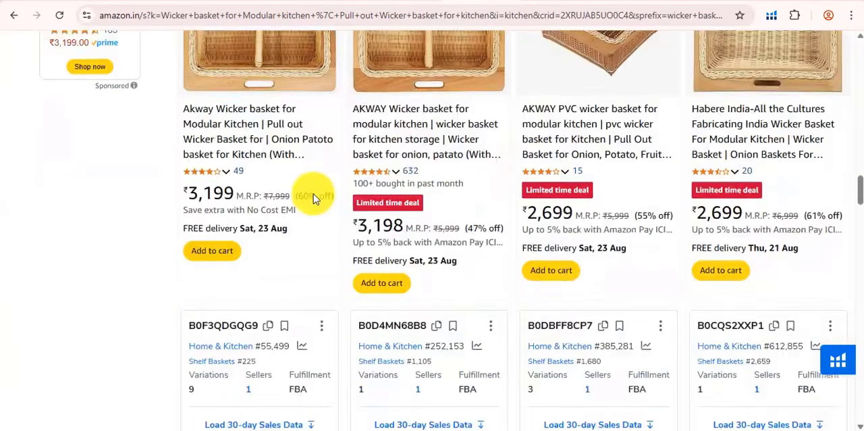
scroll(313, 193, down, 4)
scroll(313, 194, down, 8)
scroll(314, 193, up, 12)
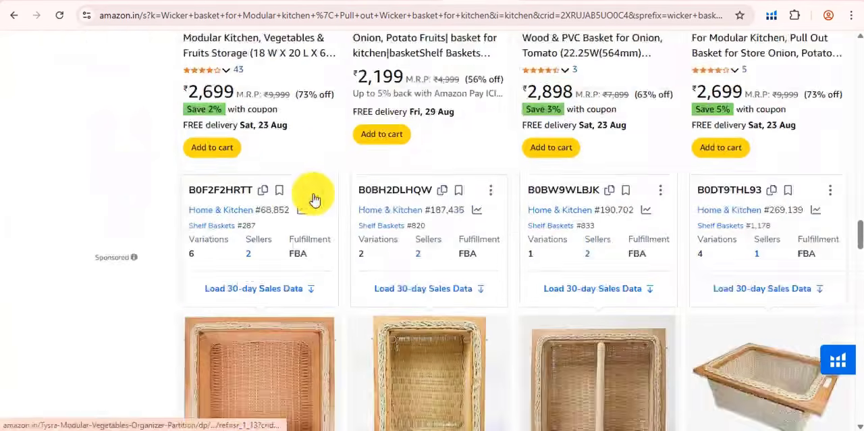
scroll(390, 285, up, 13)
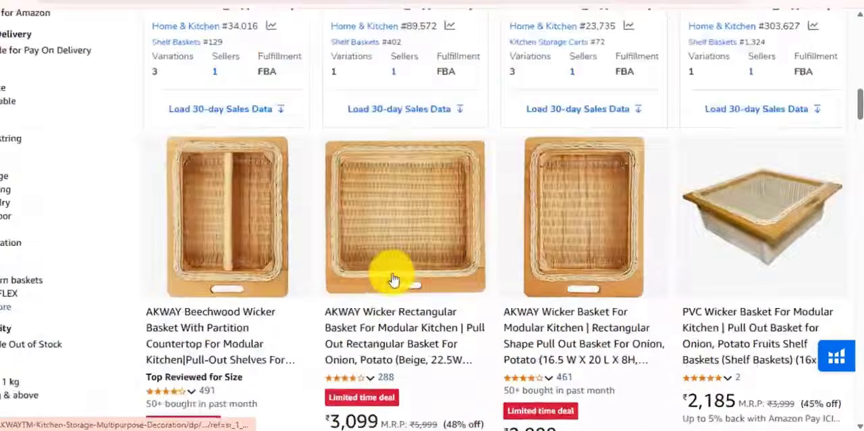
scroll(392, 285, down, 4)
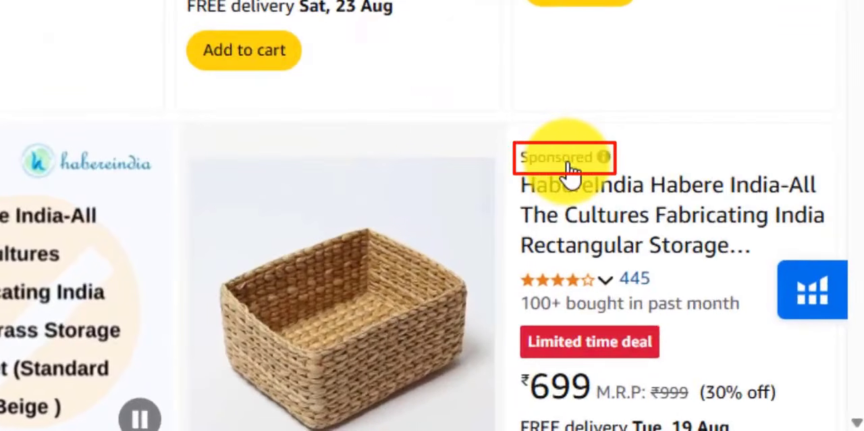
scroll(714, 297, up, 5)
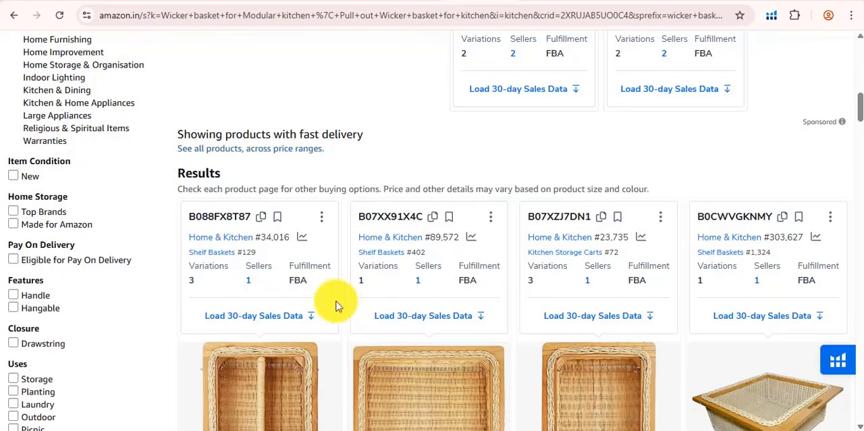
Enter the partitioned AKWAY beechwood wicker basket's ASIN, B088FX8T87, as the first product identifier in Helium 10 Cerebro.
scroll(237, 243, down, 5)
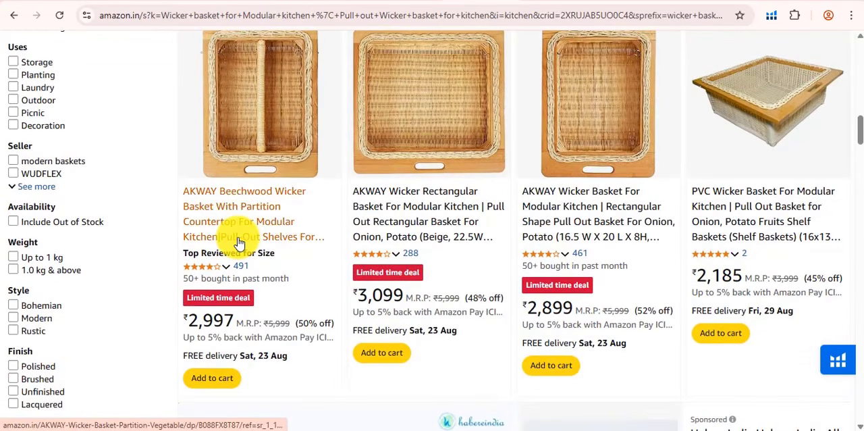
scroll(238, 243, up, 5)
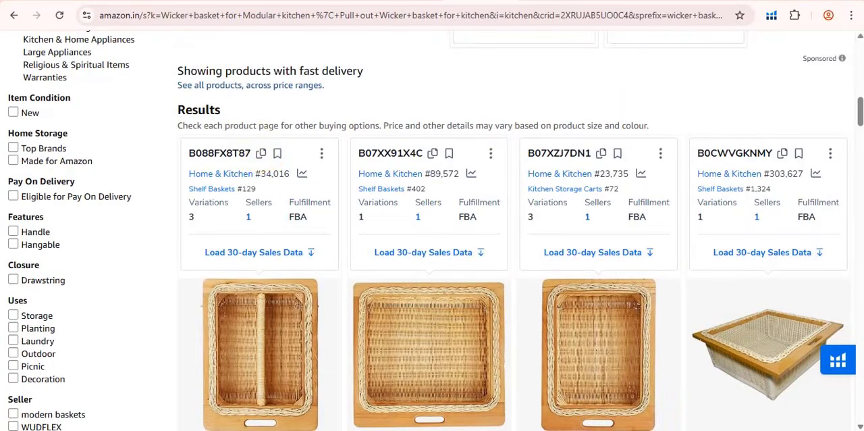
click(133, 0)
click(122, 54)
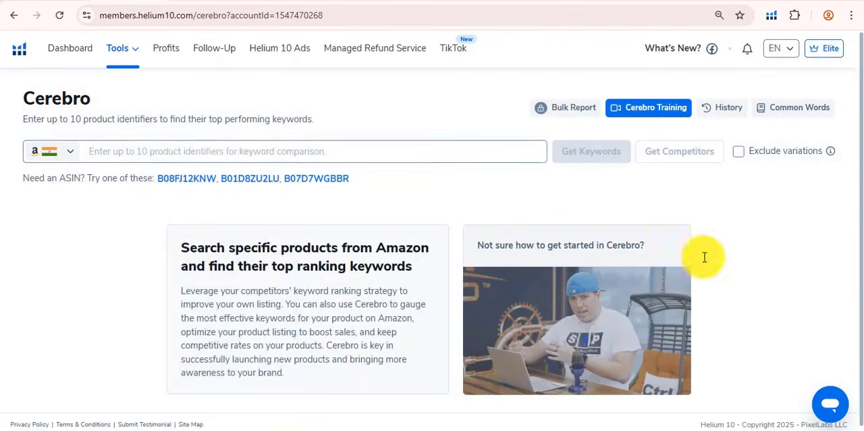
click(144, 148)
right_click(144, 145)
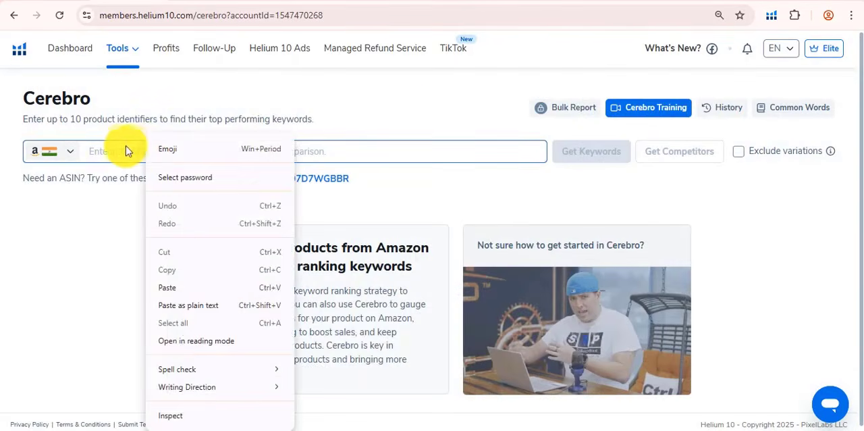
click(151, 288)
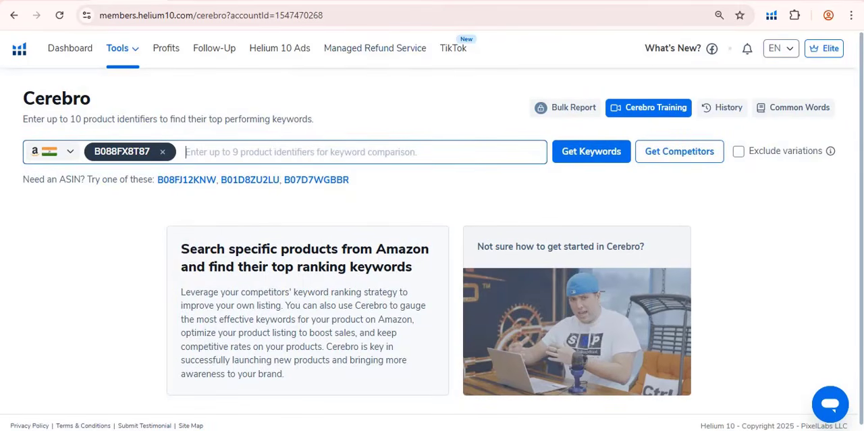
Copy ASIN B07XX91X4C of the AKWAY rectangular wicker basket from the Amazon results and add it to the Cerebro product identifiers.
click(479, 1)
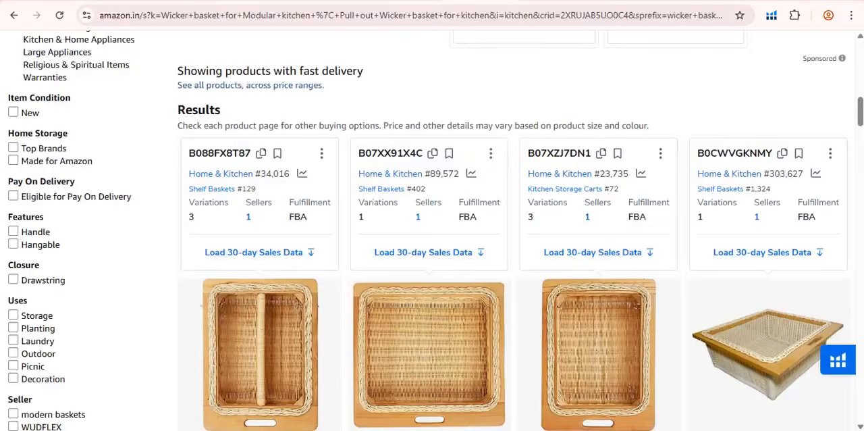
click(432, 153)
click(135, 2)
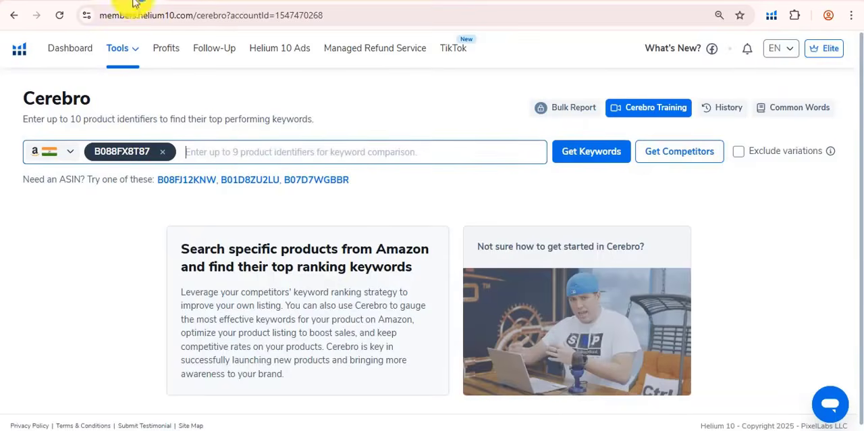
right_click(210, 138)
click(276, 285)
Copy ASIN B07XZJ7DN1 of the third AKWAY wicker basket from the Amazon results and add it to the Cerebro product identifiers.
click(480, 0)
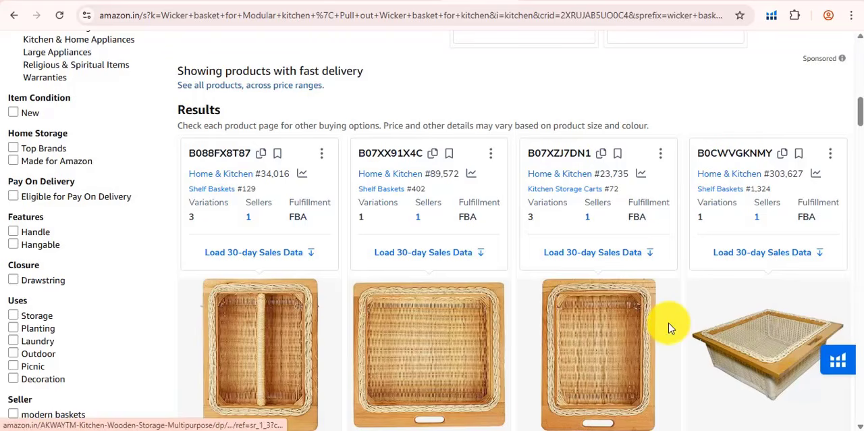
scroll(670, 329, down, 5)
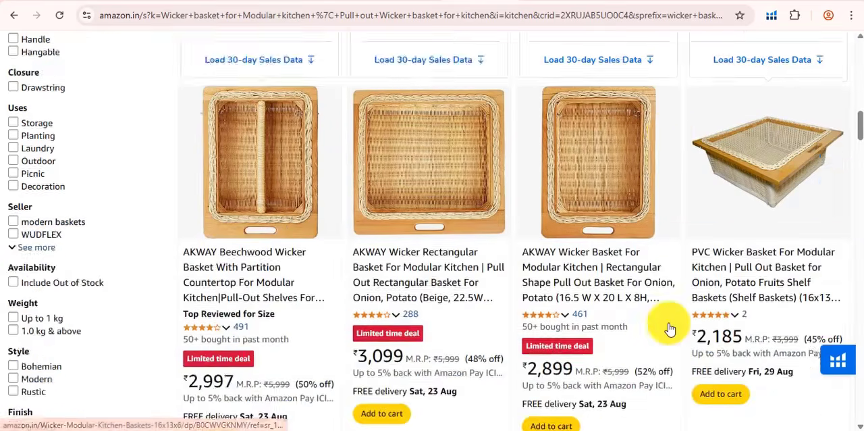
scroll(670, 328, up, 4)
scroll(670, 329, down, 1)
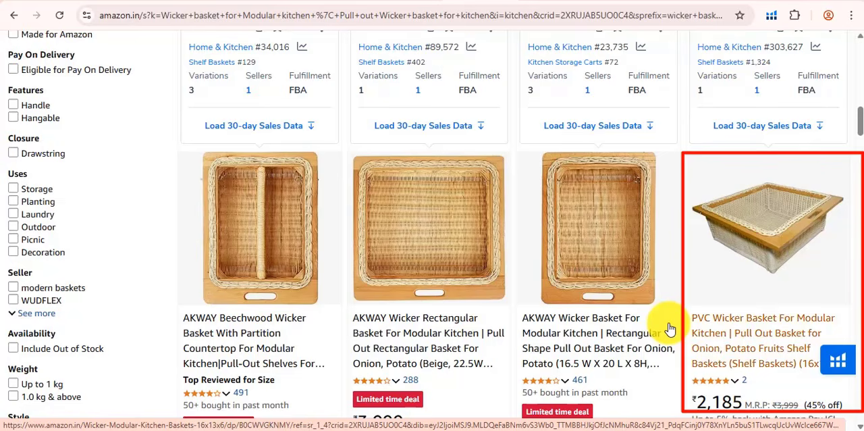
scroll(689, 338, up, 1)
scroll(717, 347, down, 1)
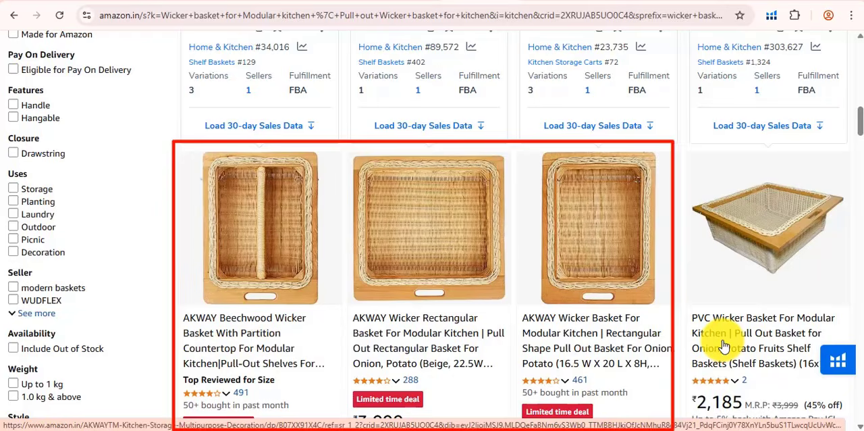
scroll(719, 343, up, 2)
click(603, 158)
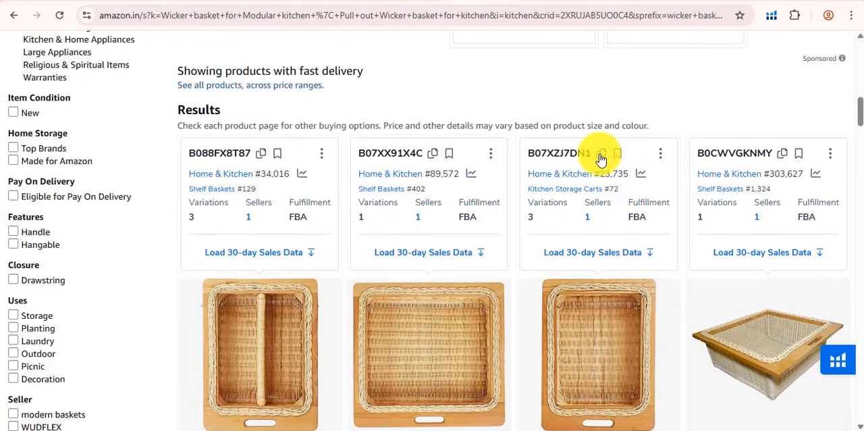
click(132, 2)
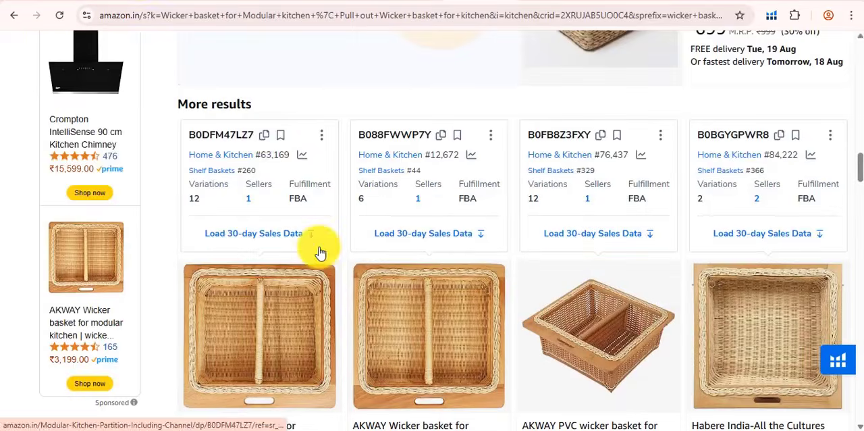
Add ASINs B0DFM47LZ7 and B088FWWP7Y of the partitioned AKWAY baskets under Amazon's More results to the Cerebro product identifiers.
key(ctrl+v)
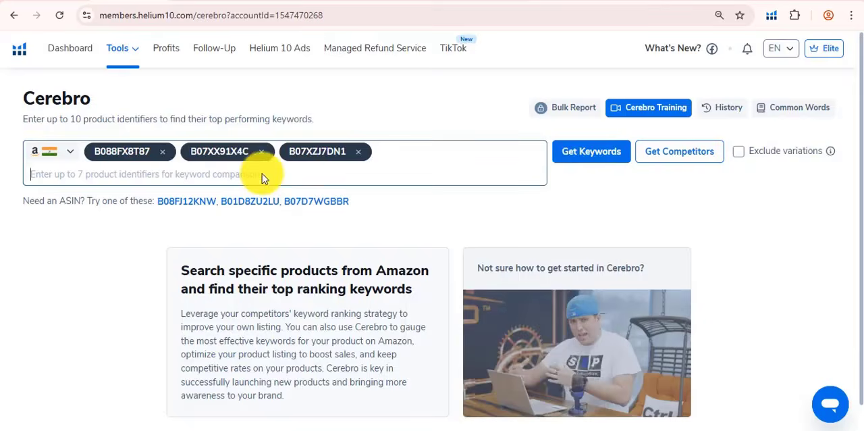
key(ctrl+v)
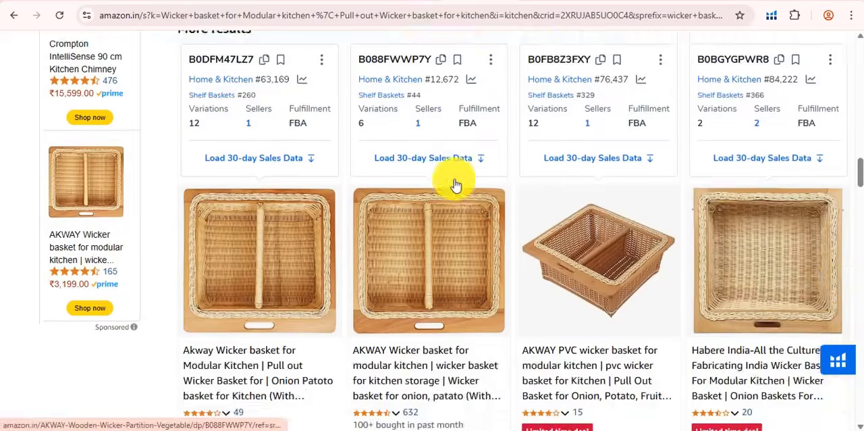
right_click(47, 174)
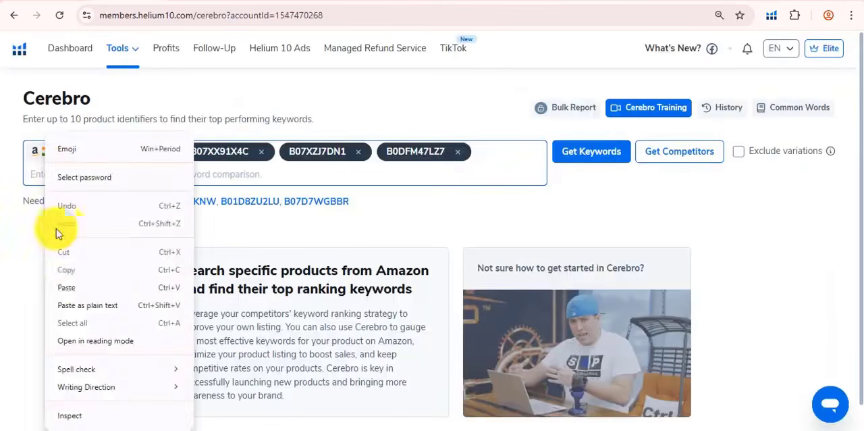
click(66, 287)
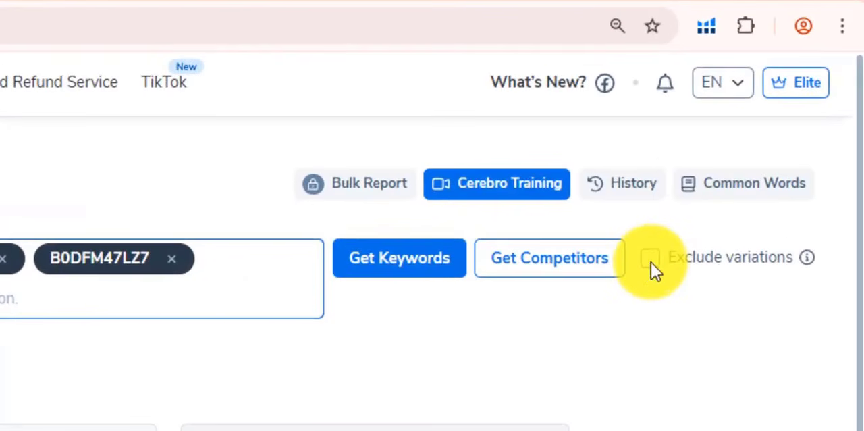
Get the keywords for the entered ASINs with variations excluded, and review the resulting keyword list and its total.
click(651, 260)
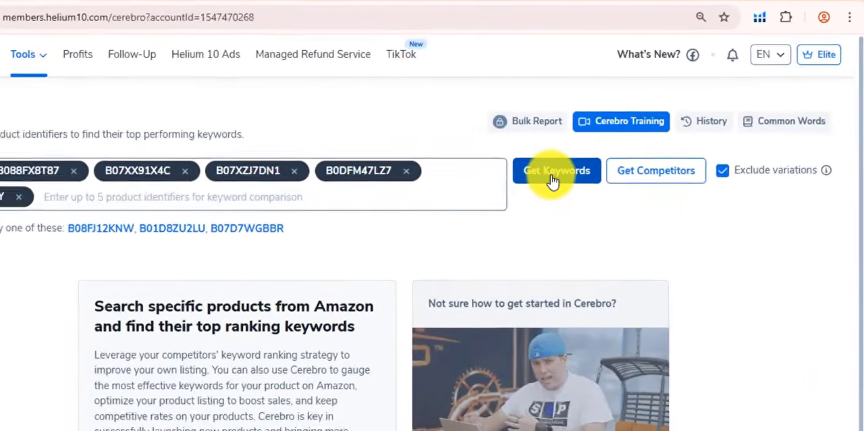
click(553, 177)
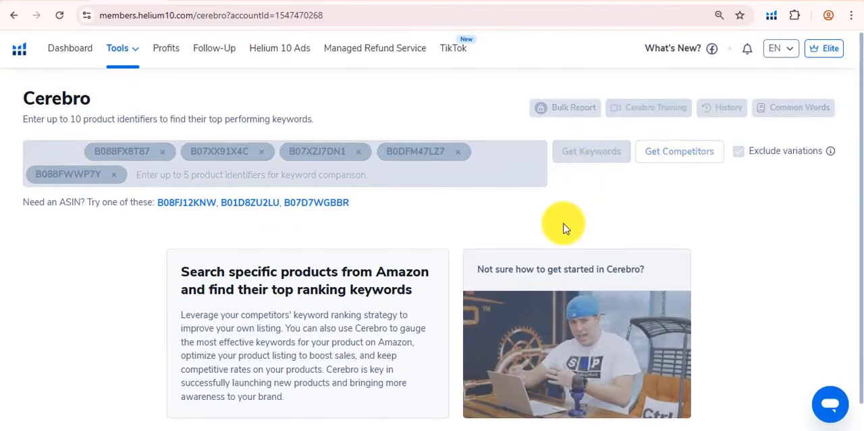
scroll(451, 266, down, 8)
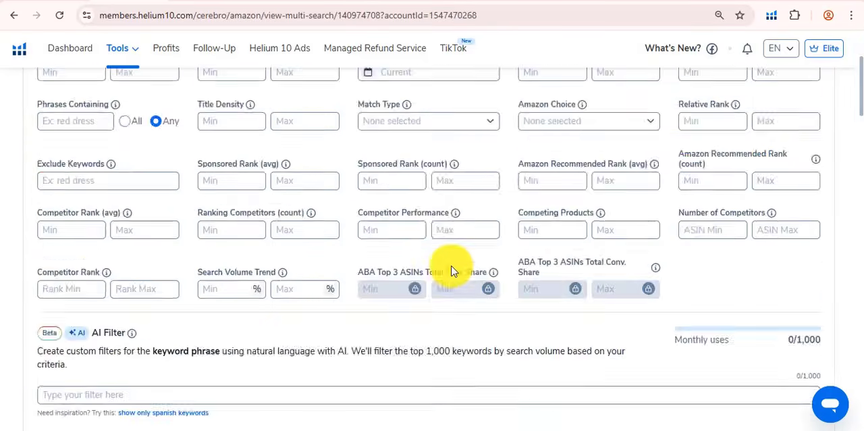
scroll(253, 295, down, 6)
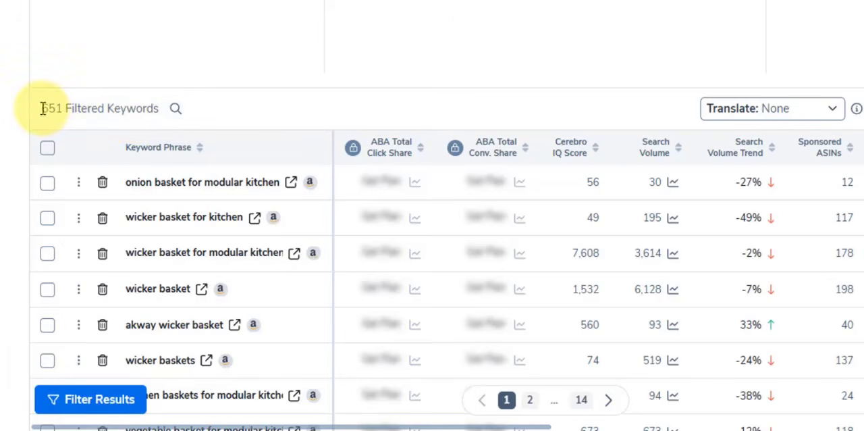
drag(43, 108, 92, 117)
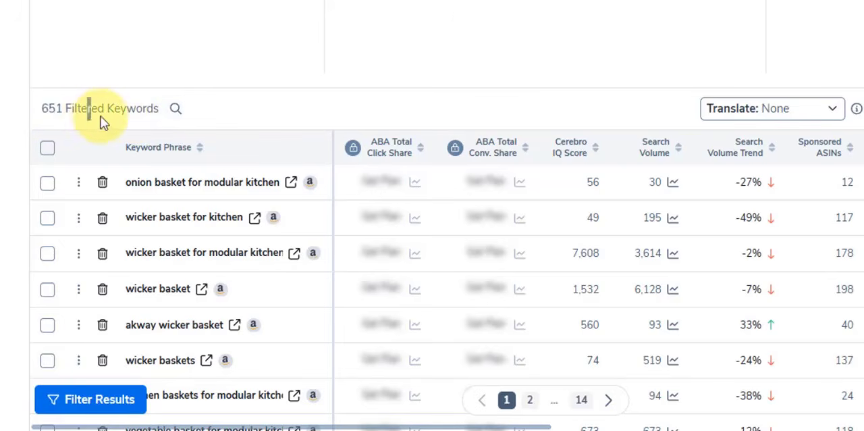
click(106, 116)
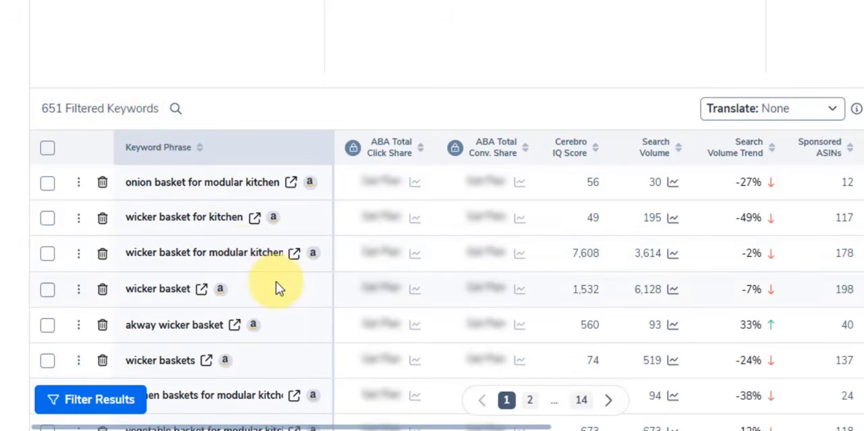
Set the minimum search volume in the keyword filters to 500.
scroll(270, 289, up, 15)
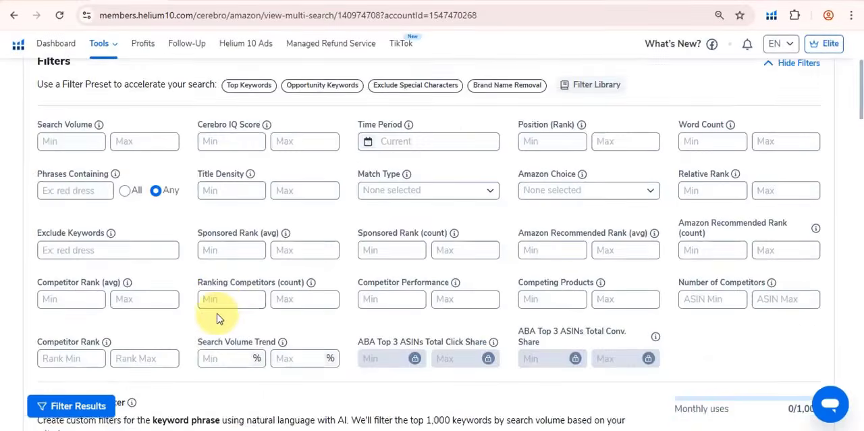
scroll(217, 314, down, 4)
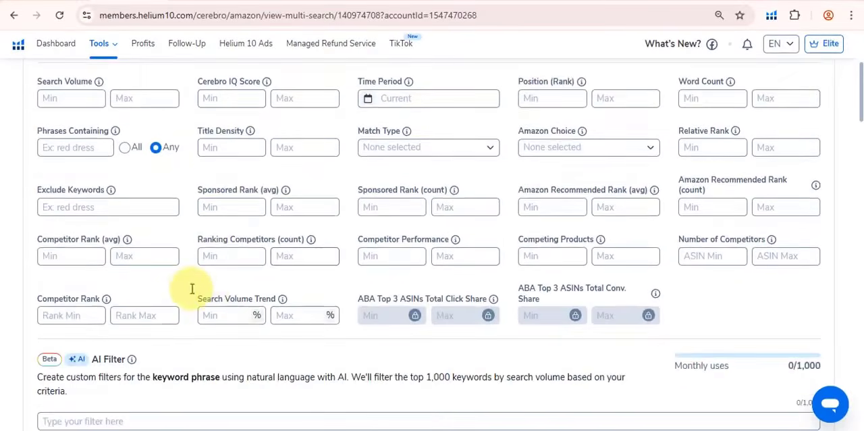
scroll(193, 288, up, 1)
click(73, 140)
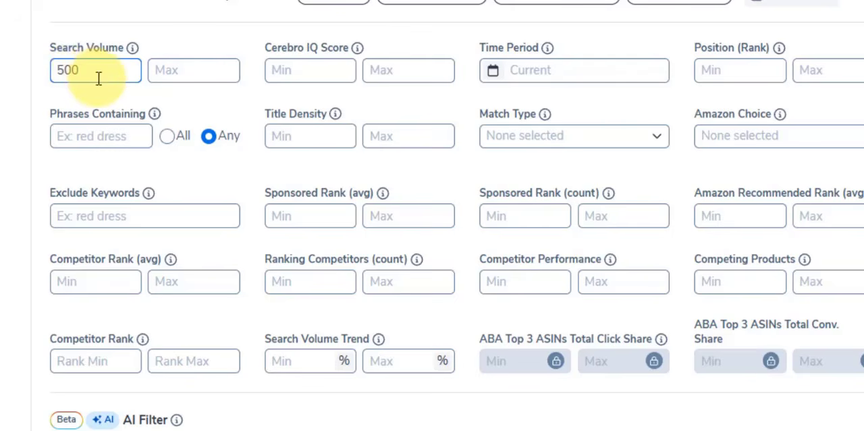
click(498, 154)
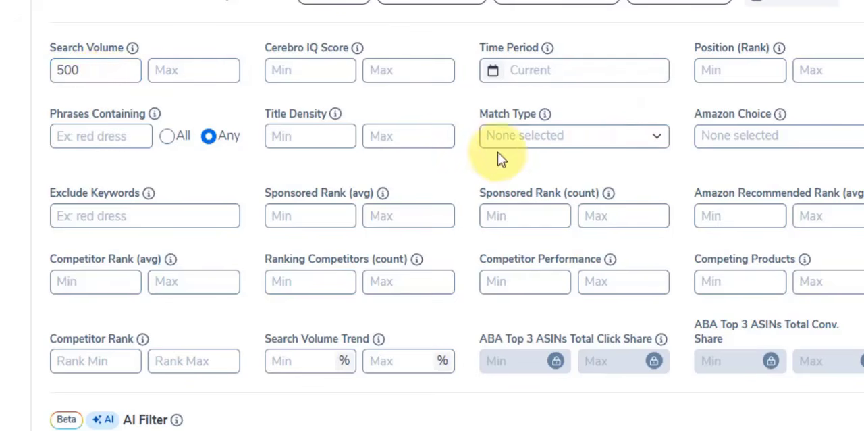
Restrict the keyword filter's match type to Organic.
click(507, 139)
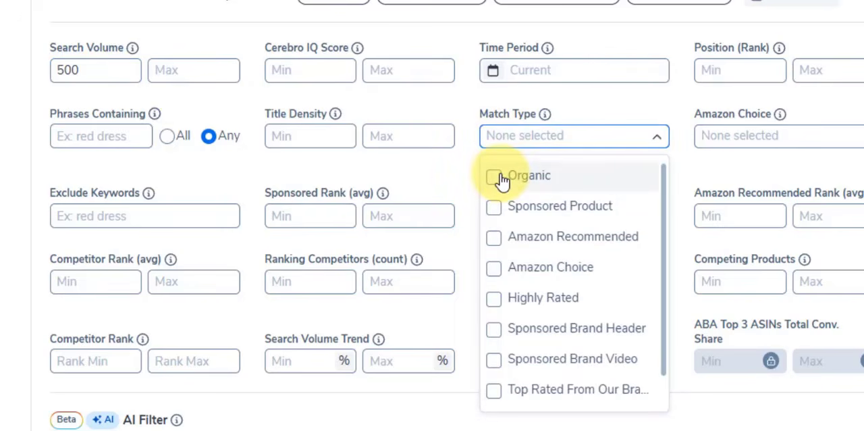
click(499, 177)
click(478, 174)
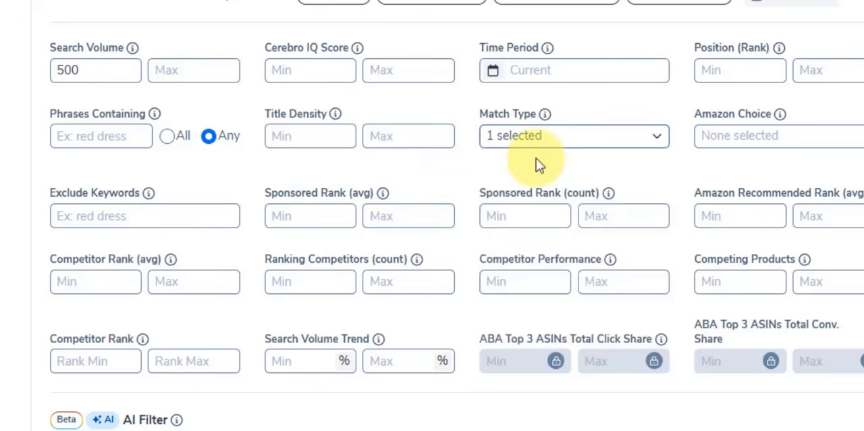
click(536, 140)
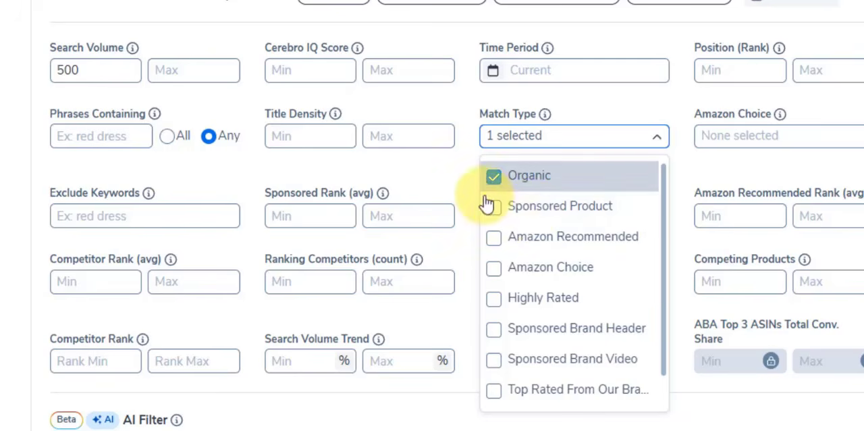
click(438, 156)
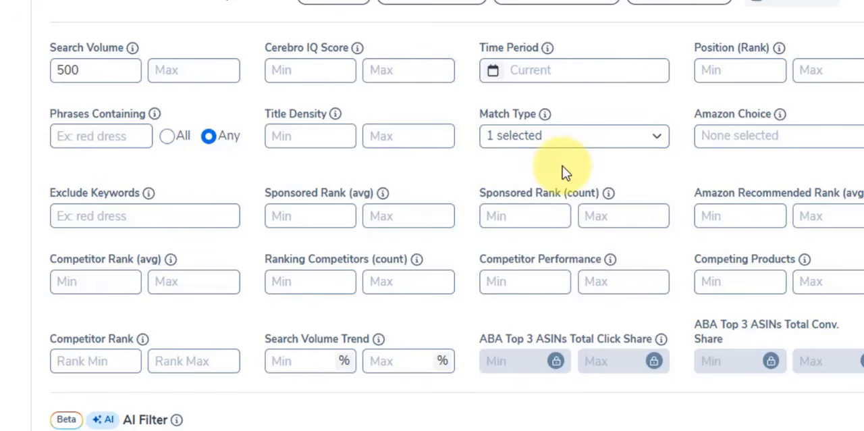
Apply the keyword filters and check how many filtered keywords are left above the keyword table.
scroll(566, 172, down, 1)
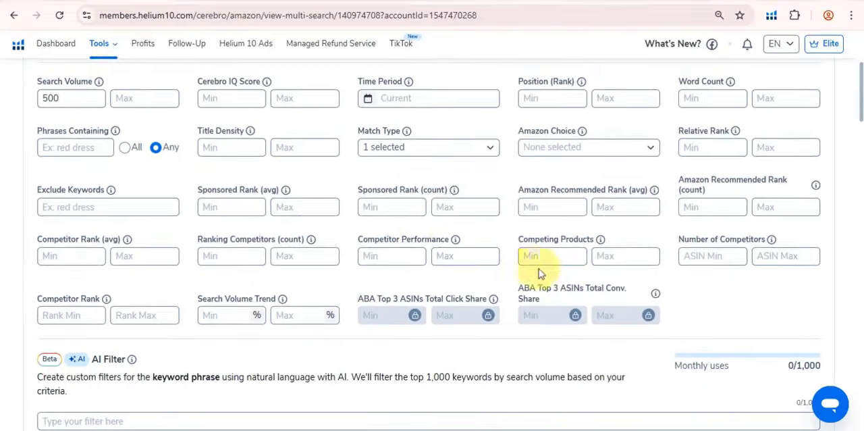
scroll(725, 221, down, 2)
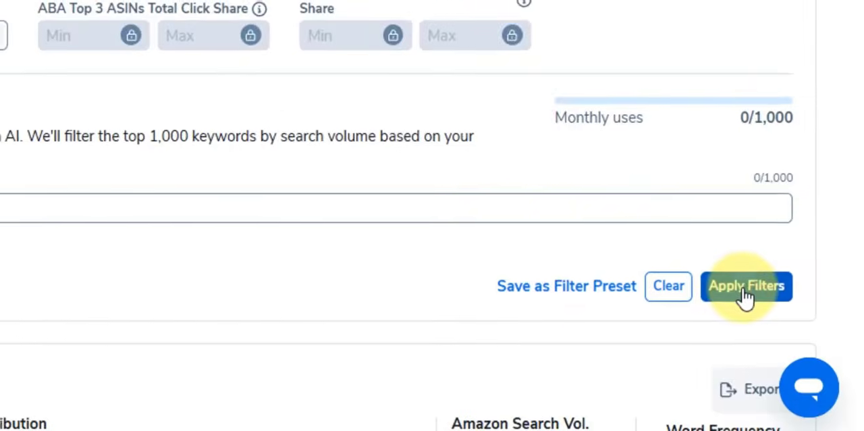
click(745, 291)
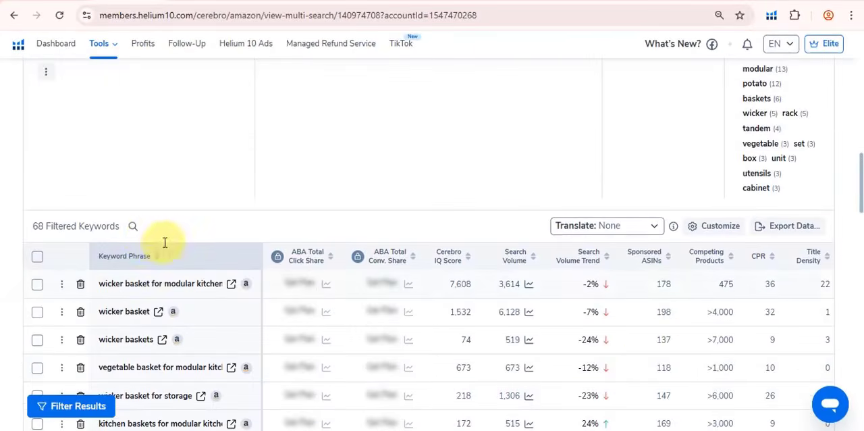
drag(32, 225, 97, 227)
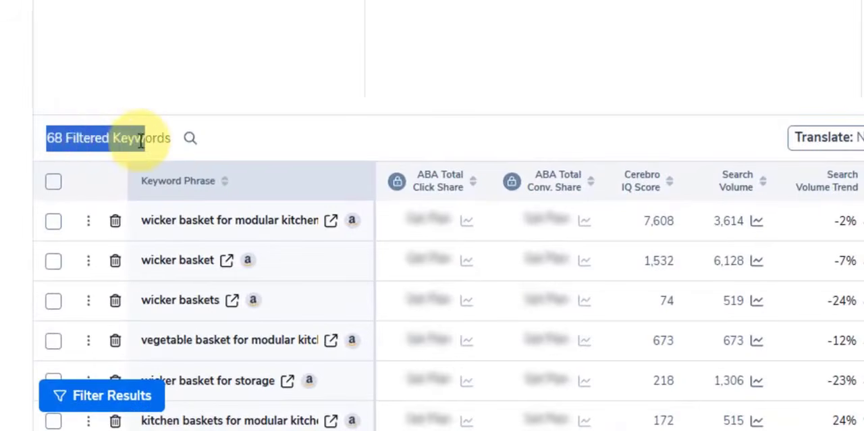
click(139, 138)
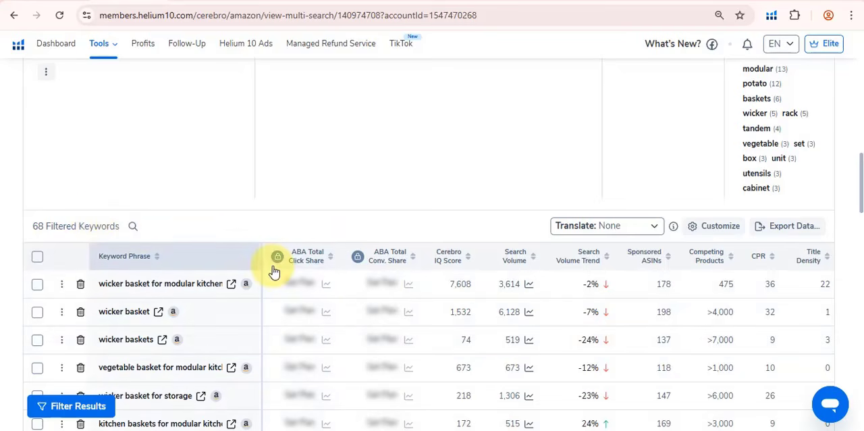
drag(29, 226, 81, 230)
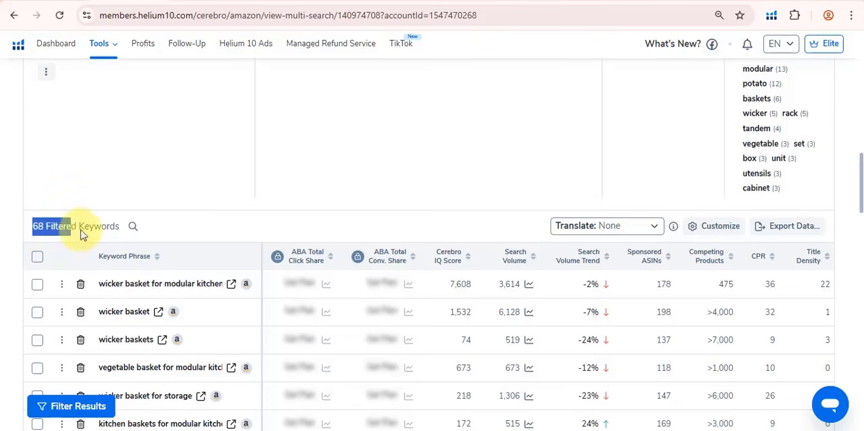
click(97, 235)
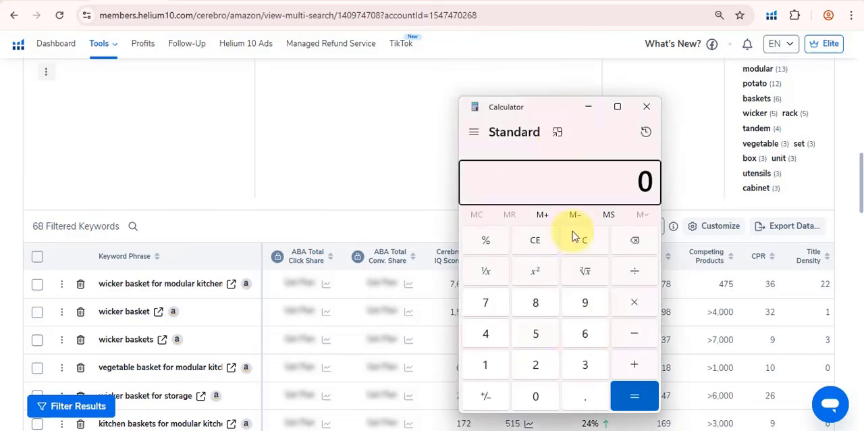
Multiply 68 by 4 in Calculator, check the product and minimize the Calculator window.
click(584, 333)
click(535, 303)
click(650, 309)
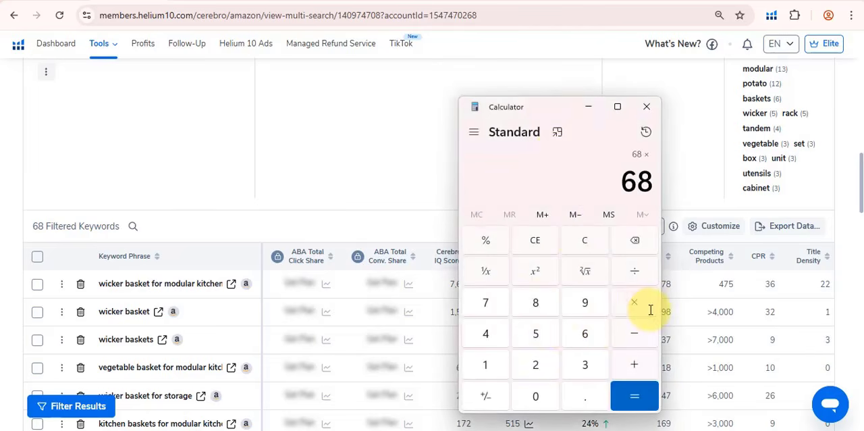
click(495, 334)
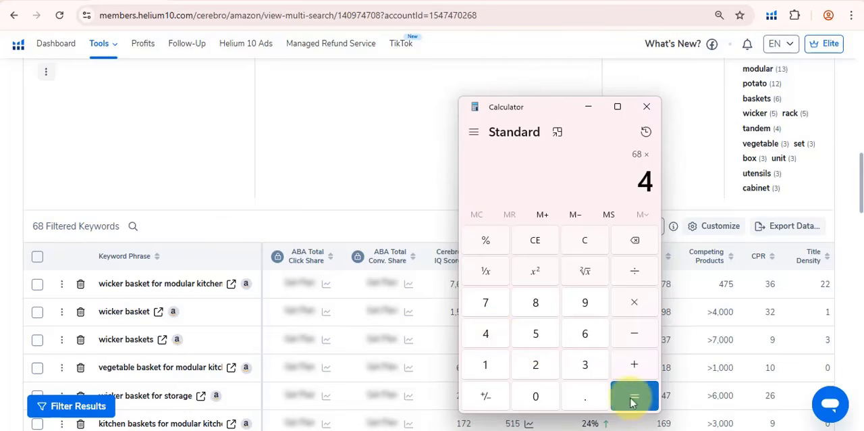
click(632, 402)
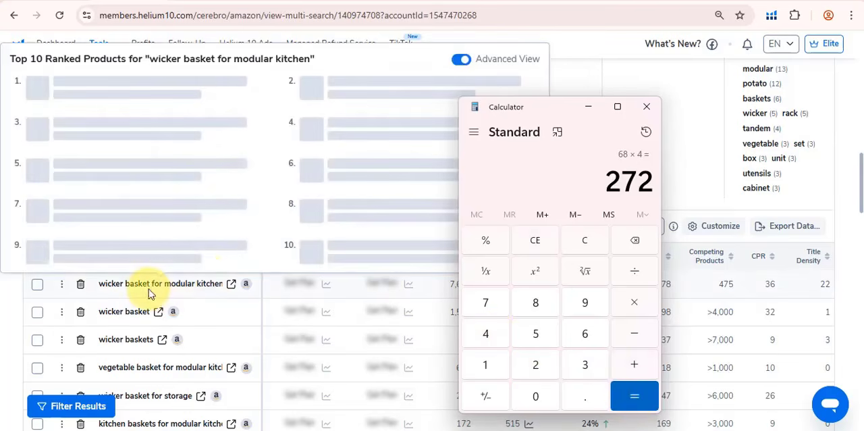
drag(611, 181, 650, 184)
click(595, 186)
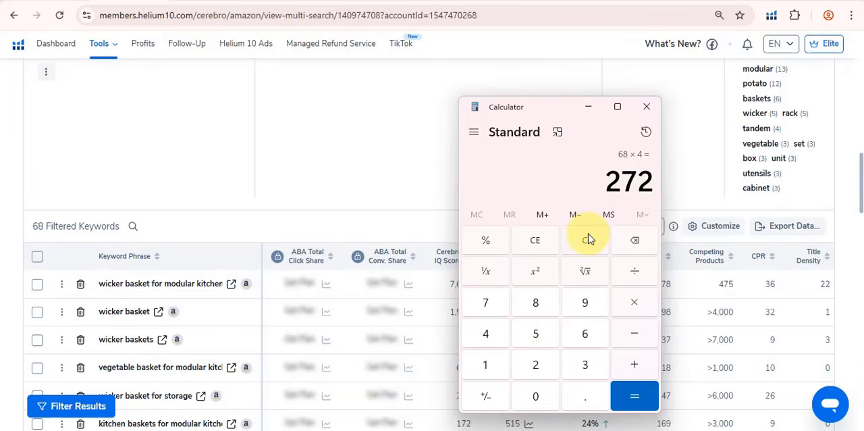
click(589, 108)
Set the maximum Position (Rank) in the keyword filters to 10 and apply the filters.
scroll(365, 317, up, 5)
scroll(349, 331, up, 6)
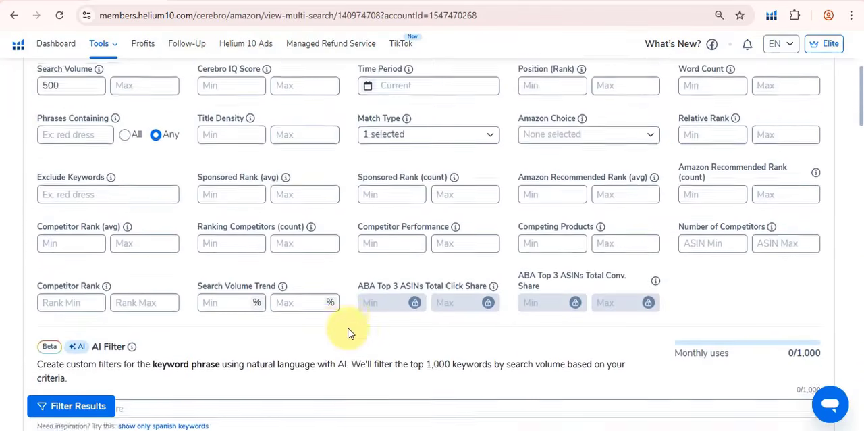
scroll(349, 328, down, 1)
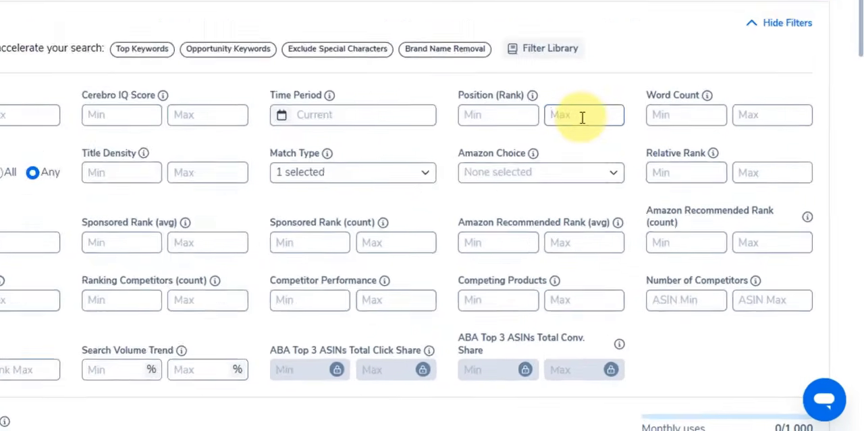
click(623, 164)
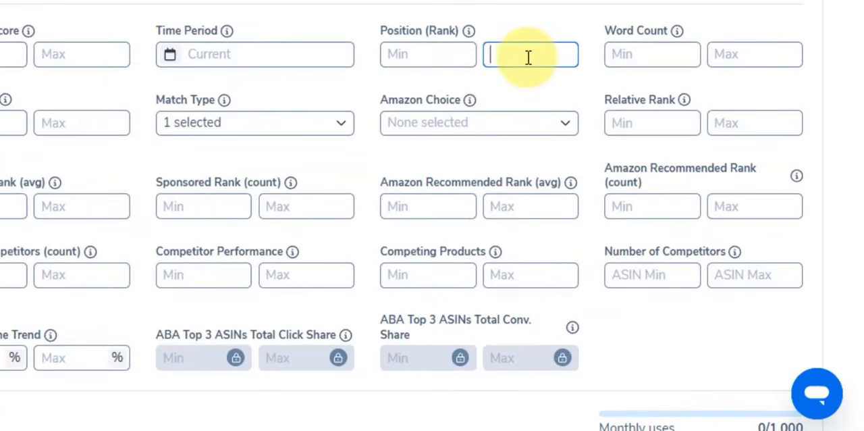
text(10)
scroll(684, 168, down, 4)
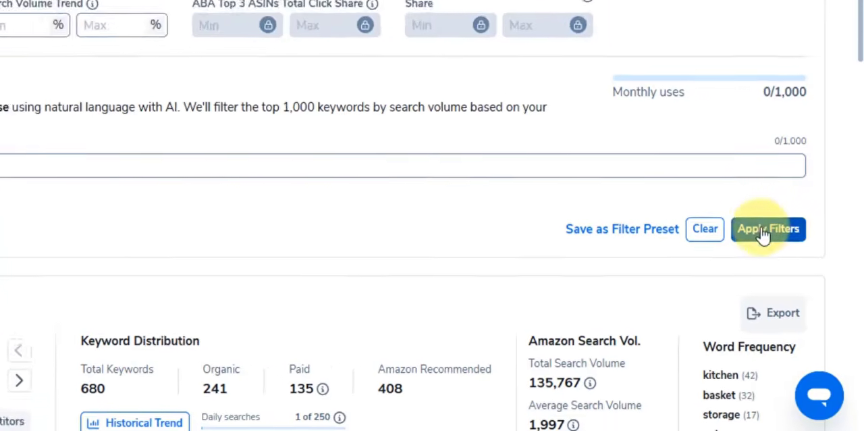
click(763, 233)
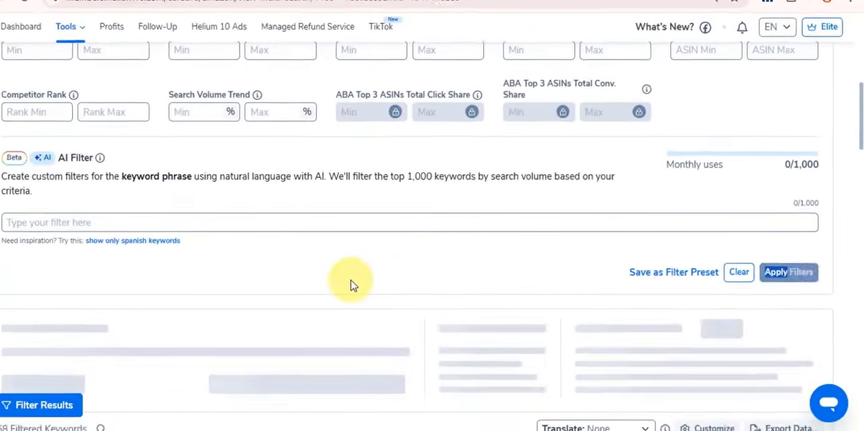
Check how many filtered keywords are left and read through the keyword phrases for relevance to the product.
scroll(210, 317, down, 2)
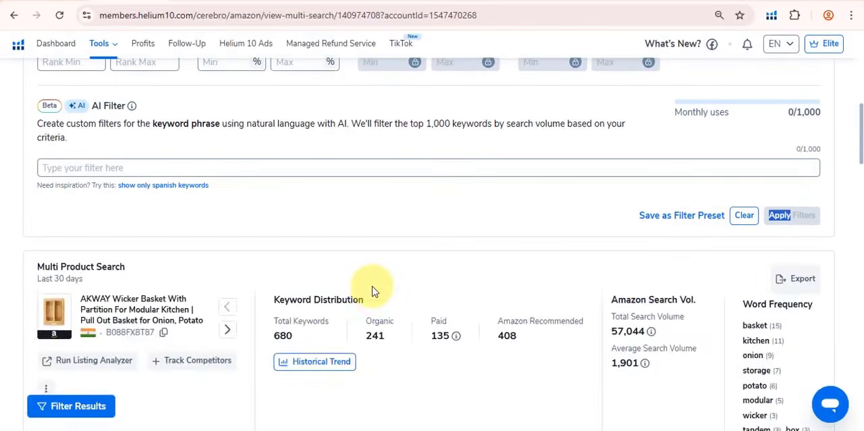
scroll(372, 287, down, 5)
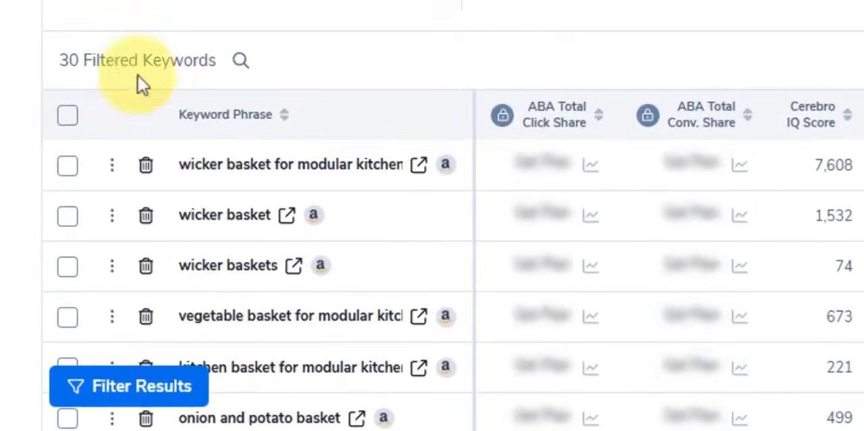
drag(30, 225, 52, 227)
drag(93, 64, 206, 60)
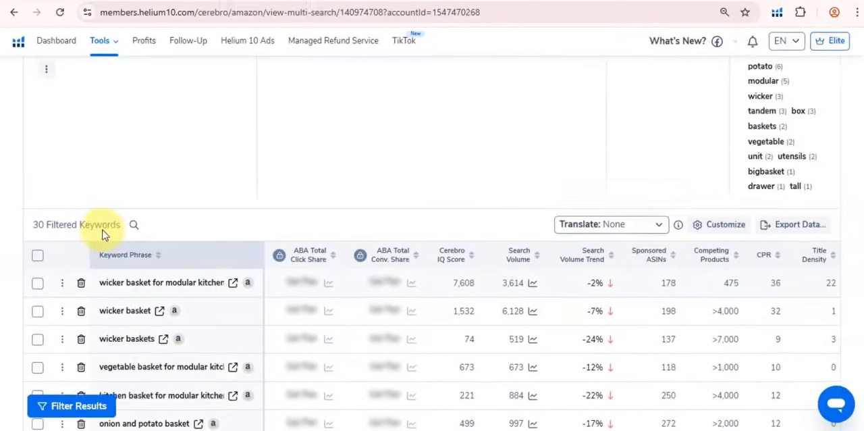
scroll(103, 234, down, 7)
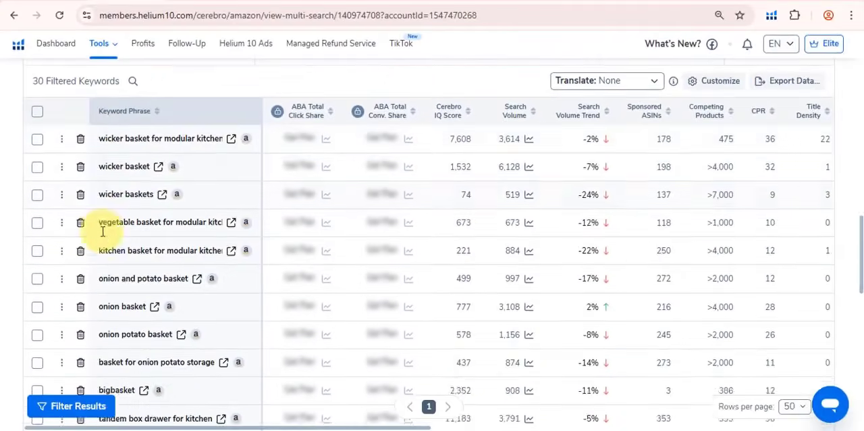
scroll(170, 299, up, 6)
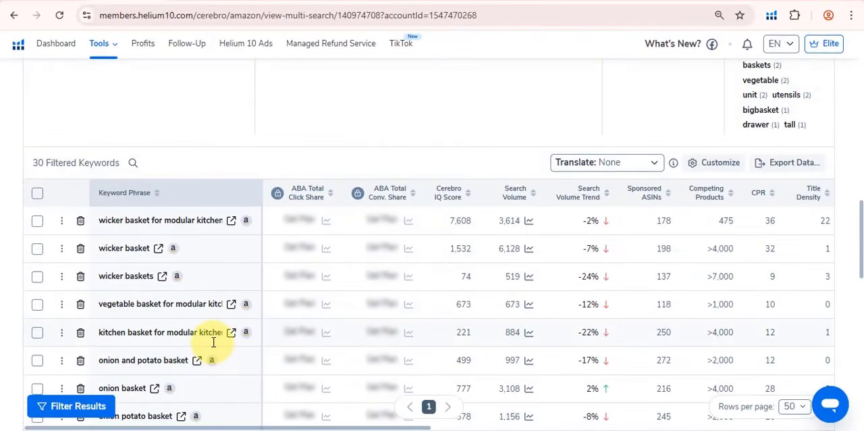
mouse_move(214, 343)
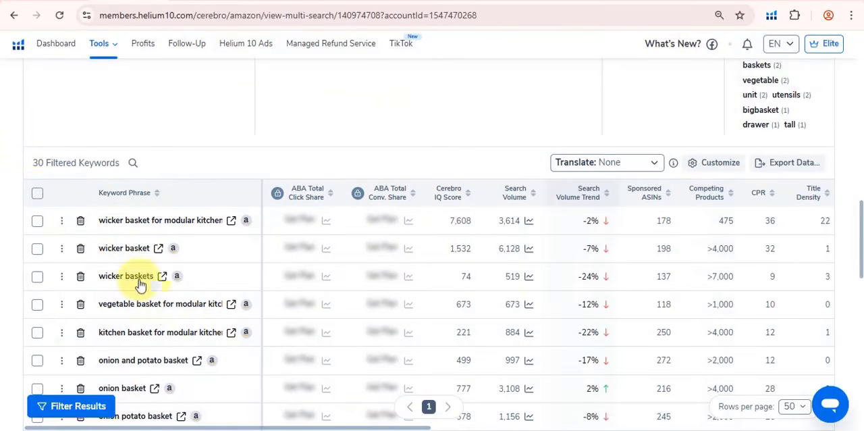
Select all filtered keywords in the table and export them as a CSV file.
click(38, 195)
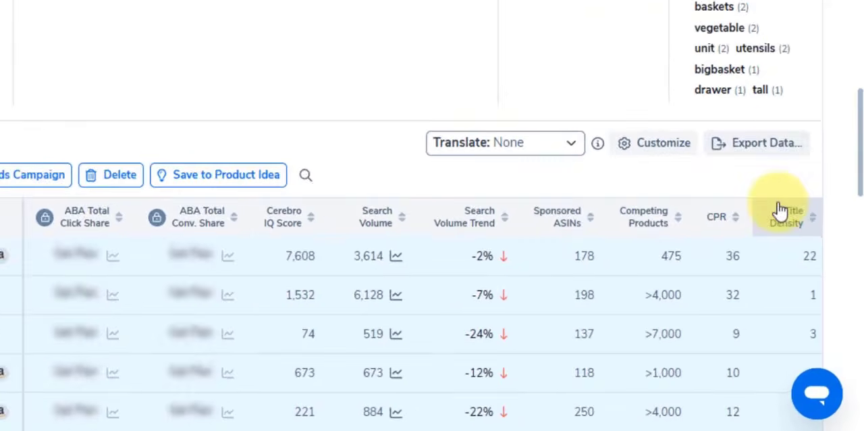
click(790, 163)
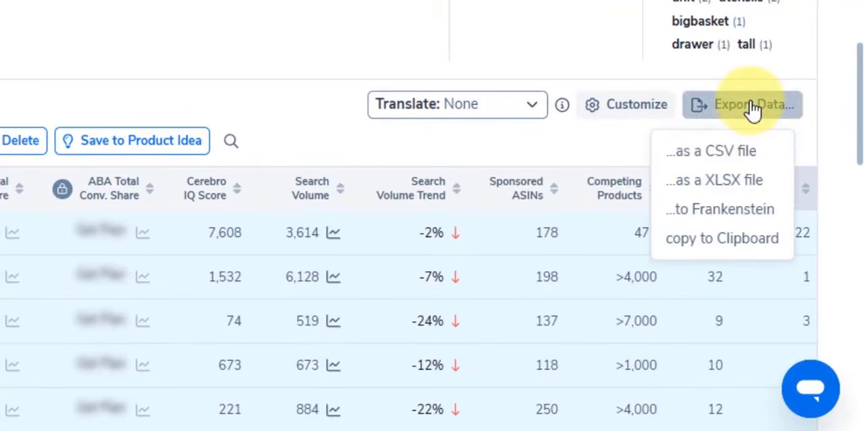
click(699, 156)
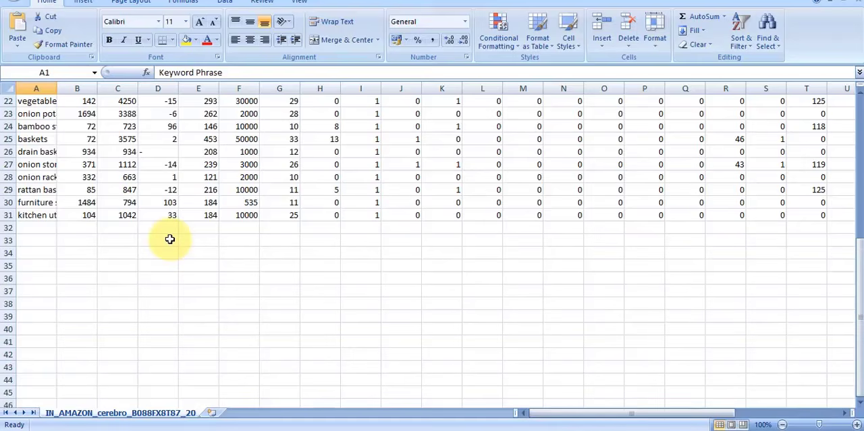
Look over the exported keyword CSV in Excel, examining the Keyword Phrase and Search Volume Trend columns.
scroll(169, 239, up, 7)
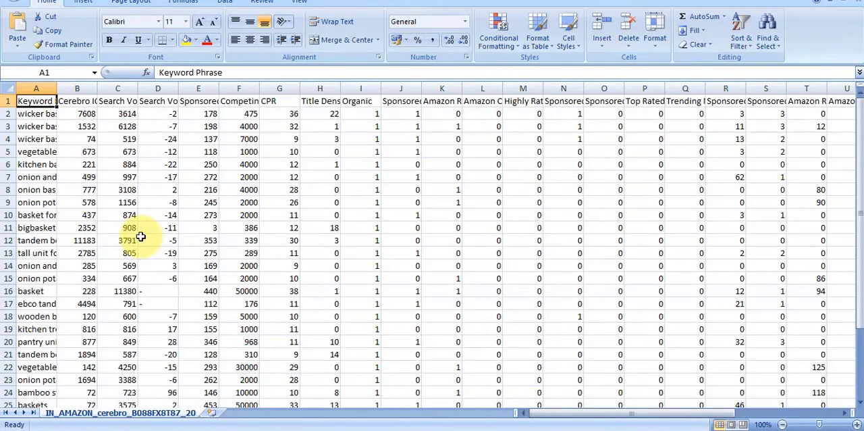
click(39, 88)
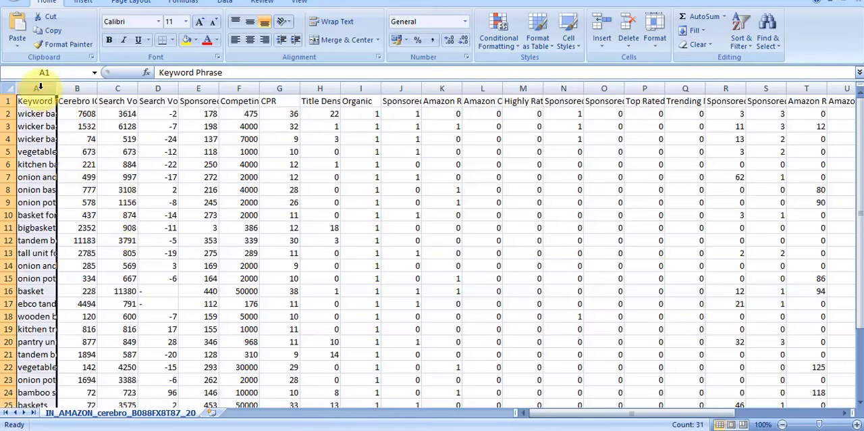
click(156, 91)
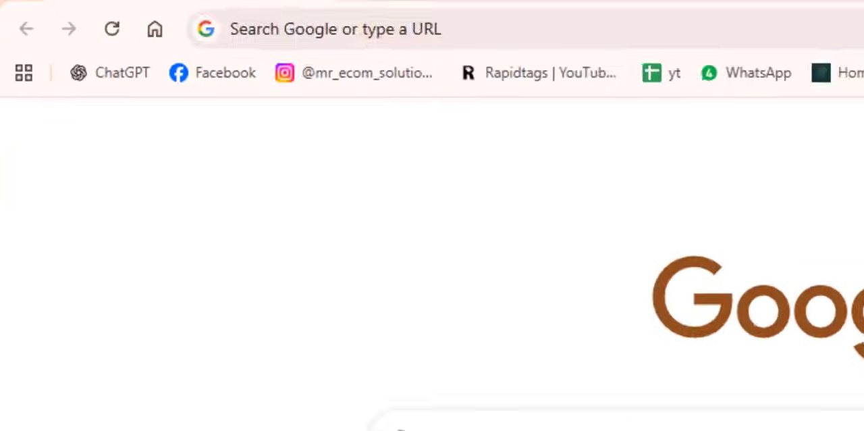
Open a new blank Google Sheets spreadsheet in the browser, and copy the entire exported keyword sheet in Excel.
text(shee)
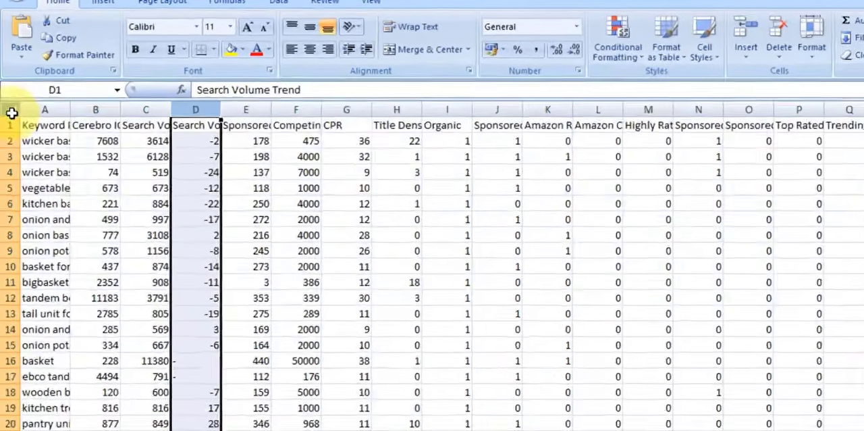
click(12, 112)
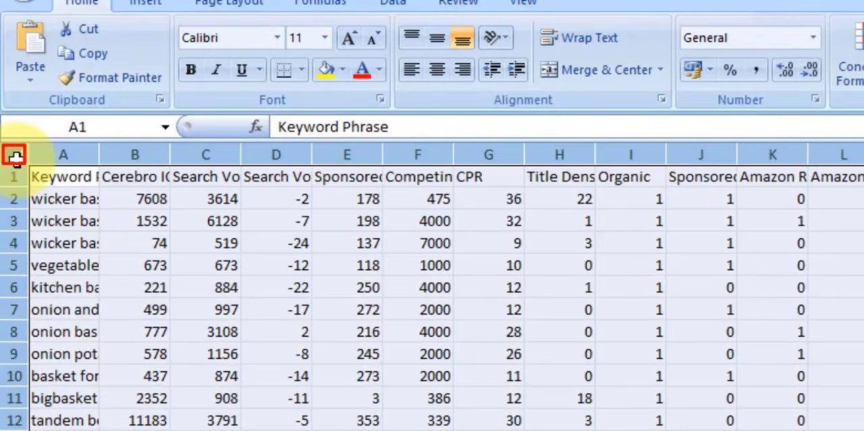
right_click(15, 157)
click(66, 199)
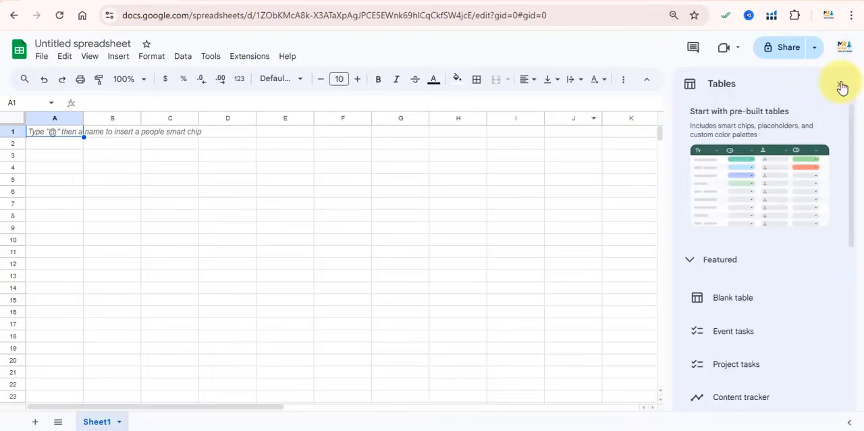
Close the Tables suggestions in the blank Google Sheets spreadsheet and paste the copied keyword data over the whole sheet.
click(841, 86)
click(13, 118)
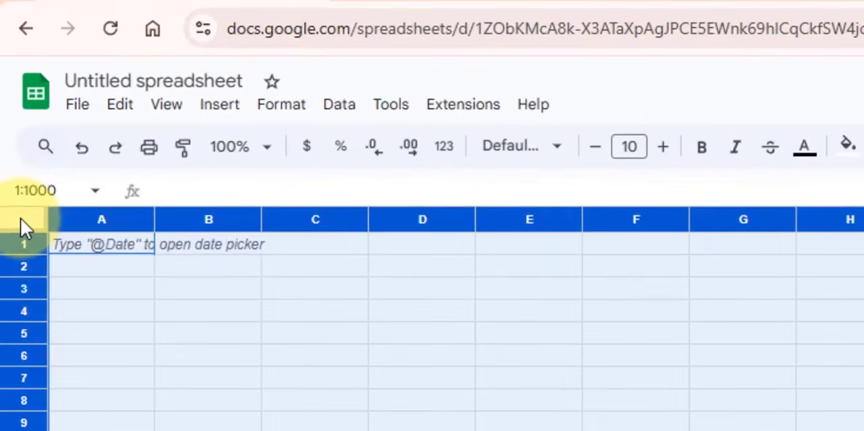
right_click(21, 219)
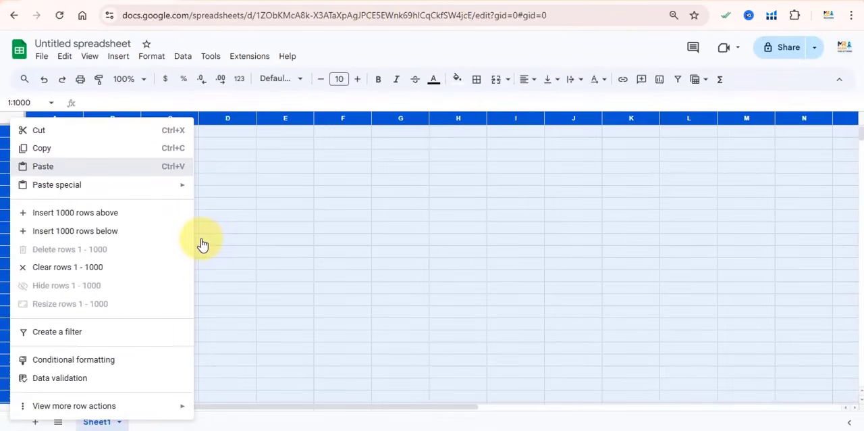
key(ctrl+v)
click(400, 212)
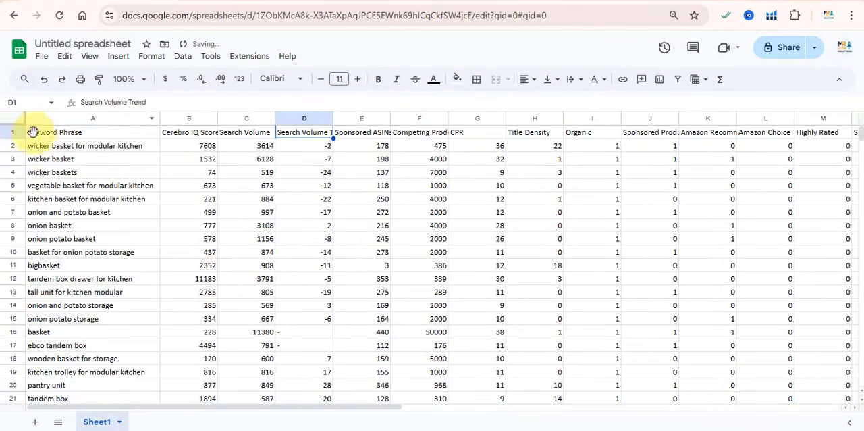
Format the header row with a yellow fill, centred alignment and bold text.
click(13, 132)
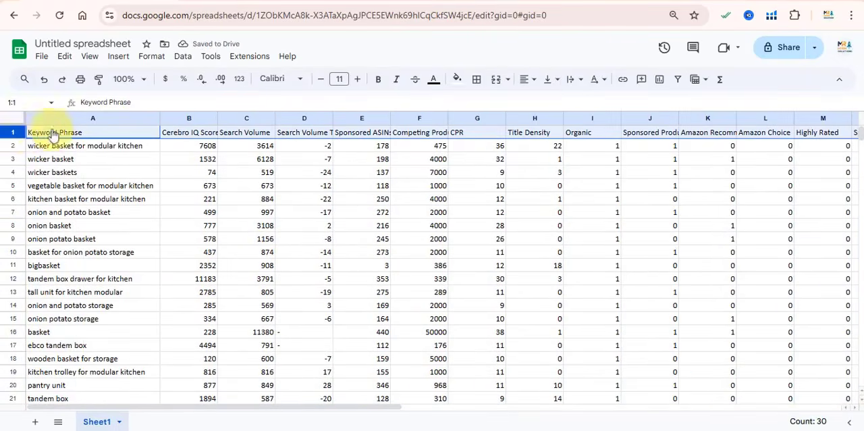
click(458, 79)
click(493, 133)
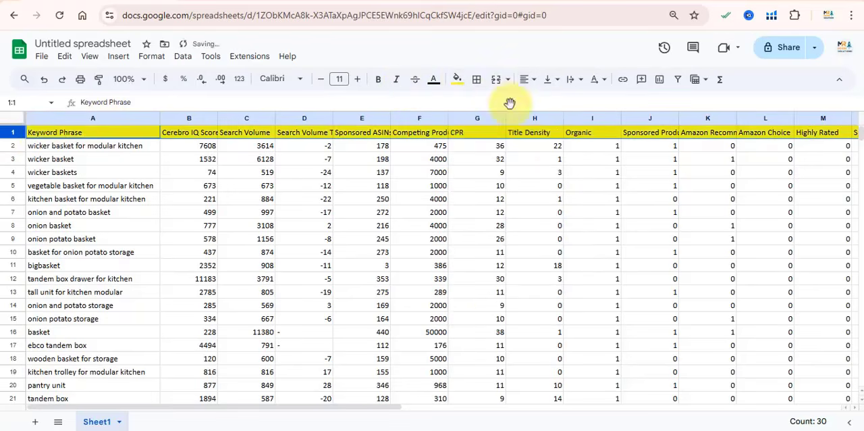
click(526, 79)
click(546, 102)
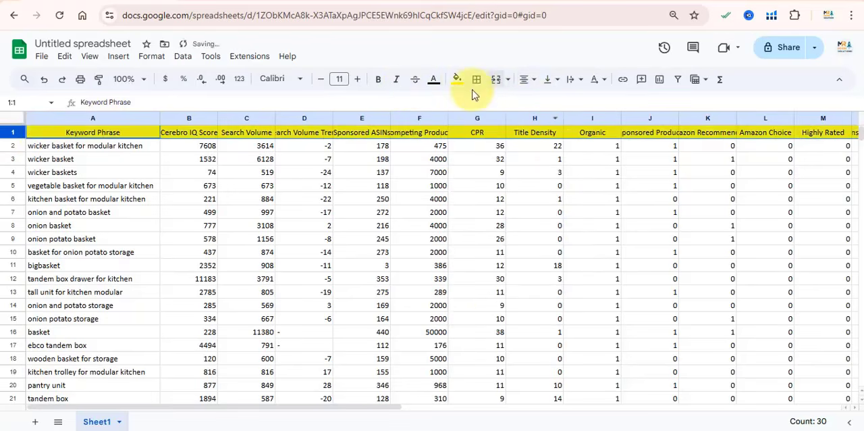
click(379, 79)
click(390, 198)
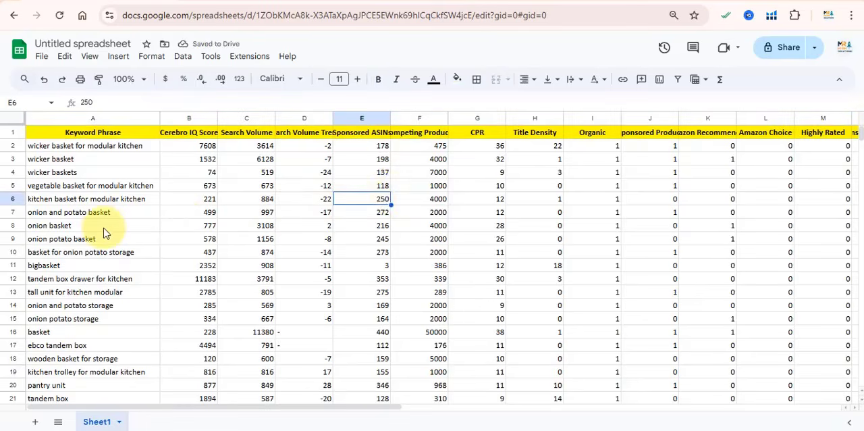
Look through the keyword list for irrelevant phrases and delete the "tandem box" row.
click(14, 265)
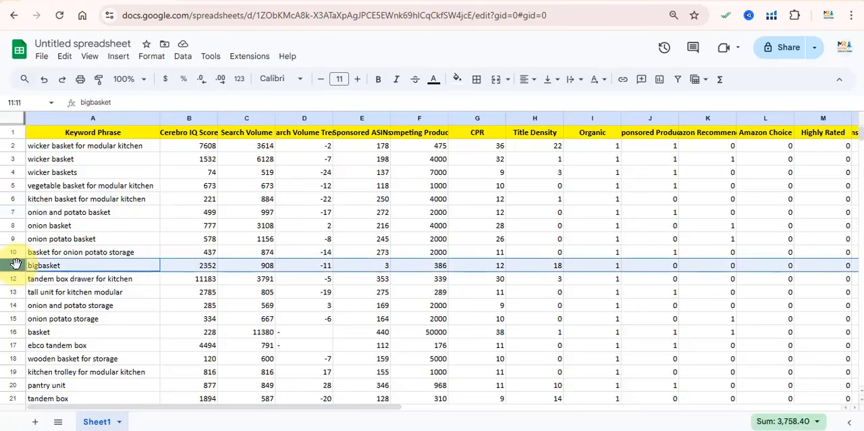
scroll(17, 256, down, 3)
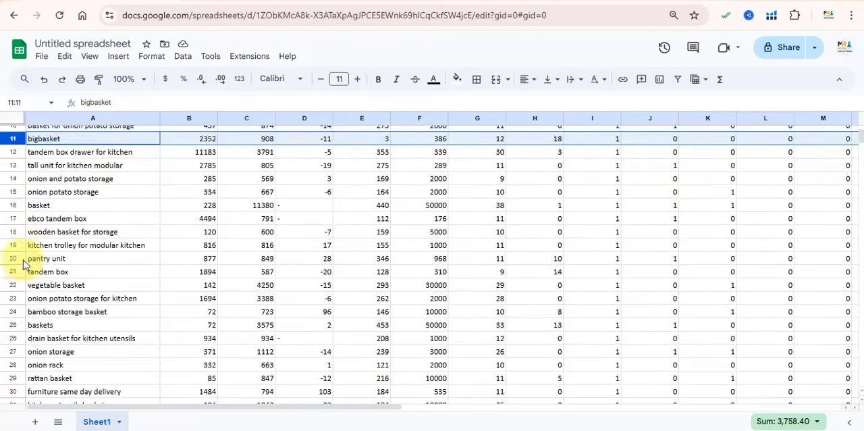
ctrl+click(13, 214)
ctrl+click(13, 269)
scroll(14, 277, down, 2)
ctrl+click(12, 328)
right_click(11, 208)
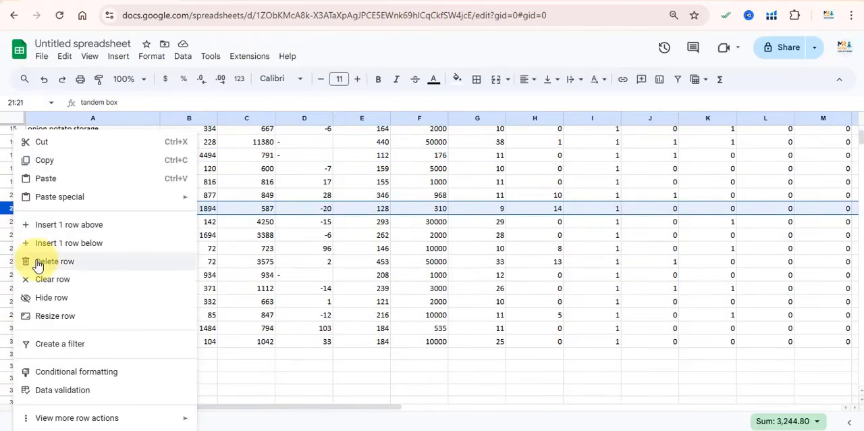
click(41, 261)
Copy the Keyword Phrase and Search Volume columns from Sheet1 into a newly added sheet.
scroll(104, 203, up, 5)
click(104, 120)
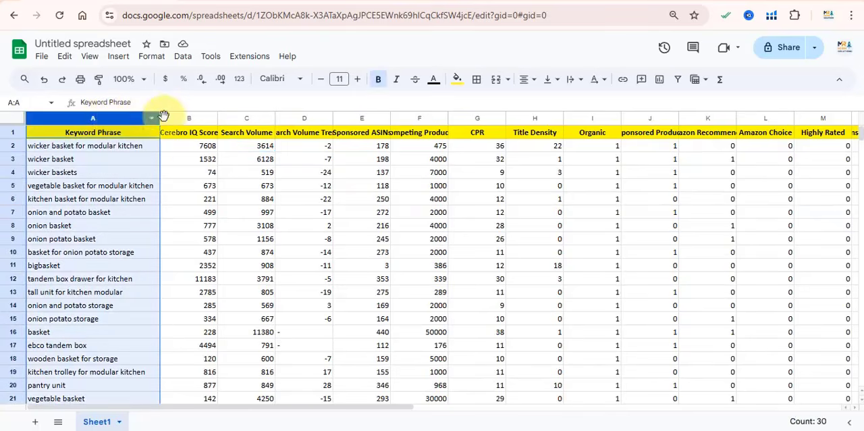
ctrl+click(242, 116)
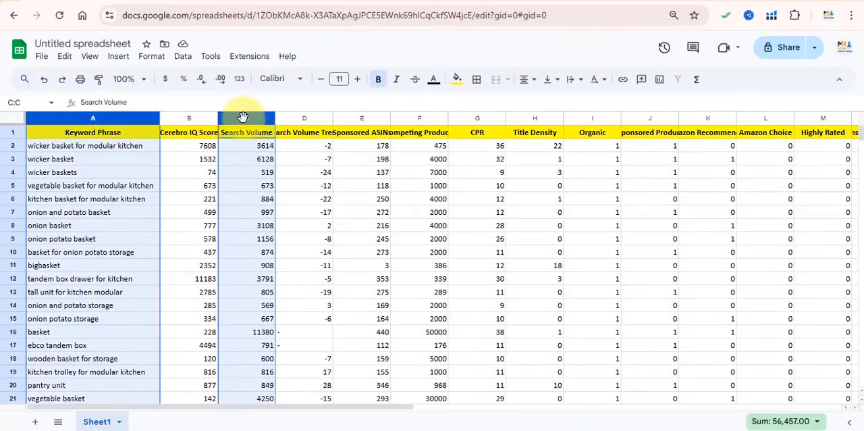
click(35, 422)
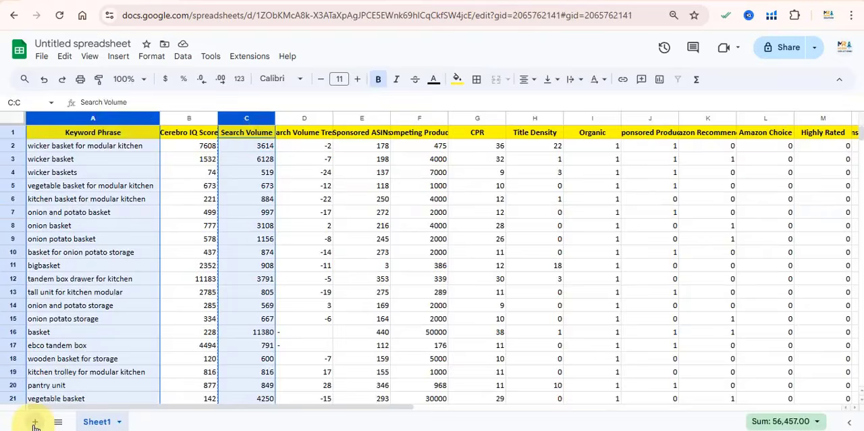
click(16, 122)
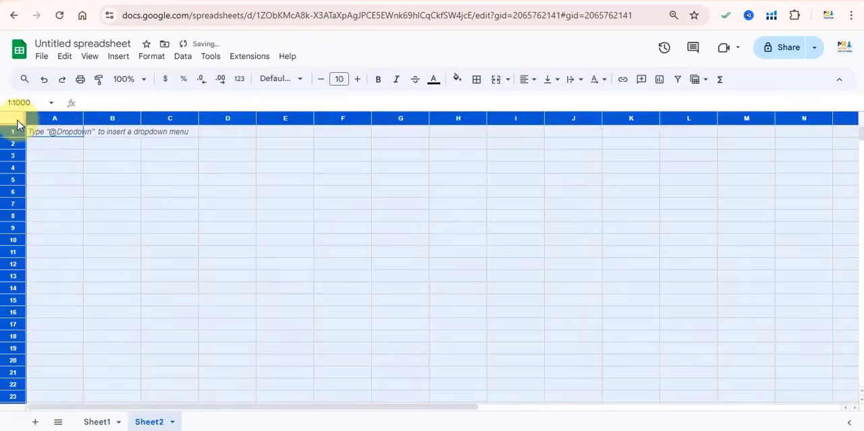
key(ctrl+v)
click(150, 157)
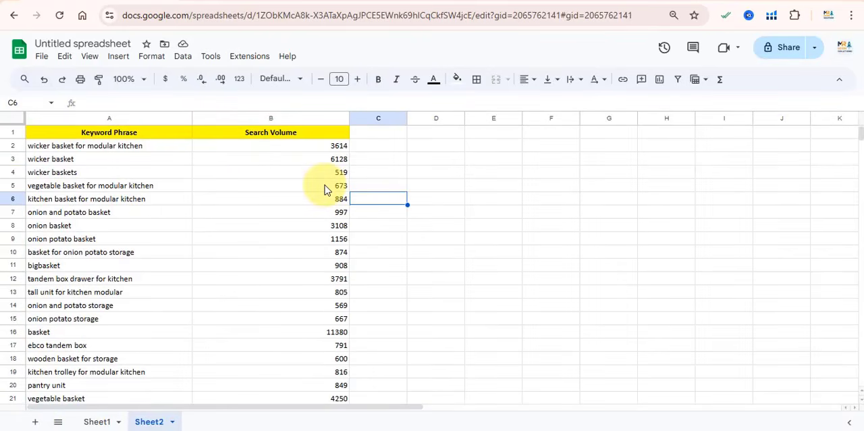
Sort the new sheet by the Search Volume column in descending order (Z to A).
click(275, 120)
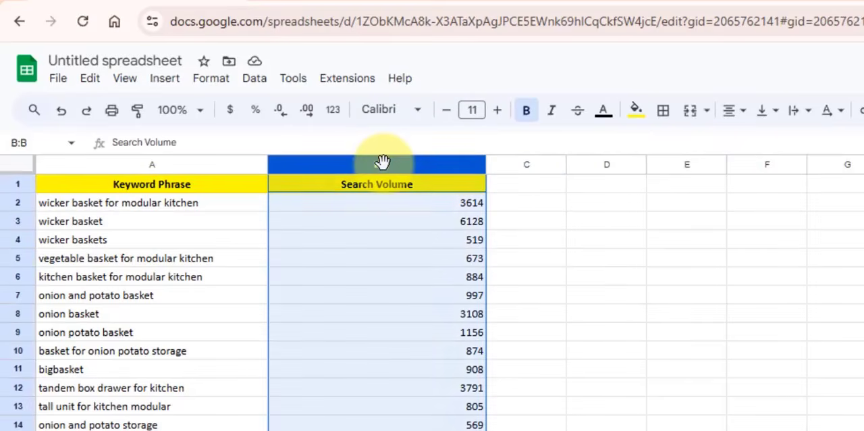
click(254, 78)
mouse_move(289, 103)
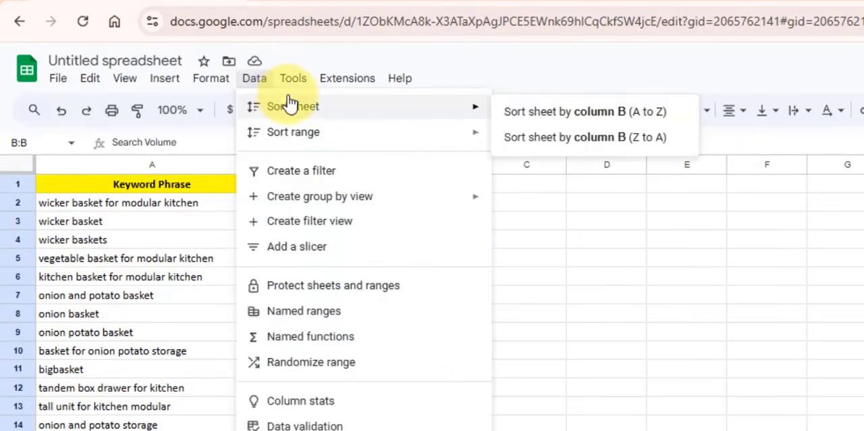
click(559, 143)
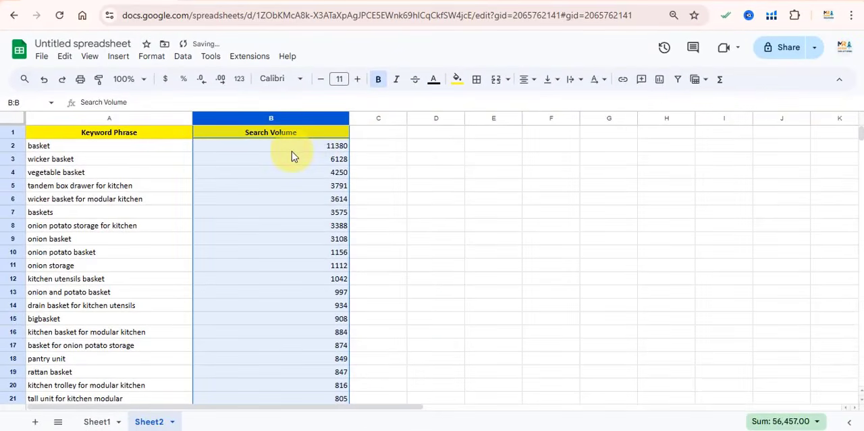
Examine the sorted keyword phrases and their search volumes in Sheet2, comparing generic terms like "basket" with longer phrases like "wicker basket for modular kitchen".
click(291, 150)
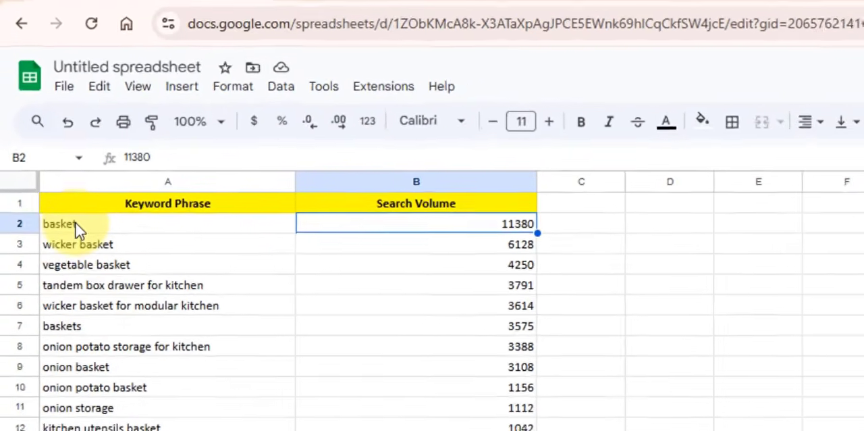
click(82, 243)
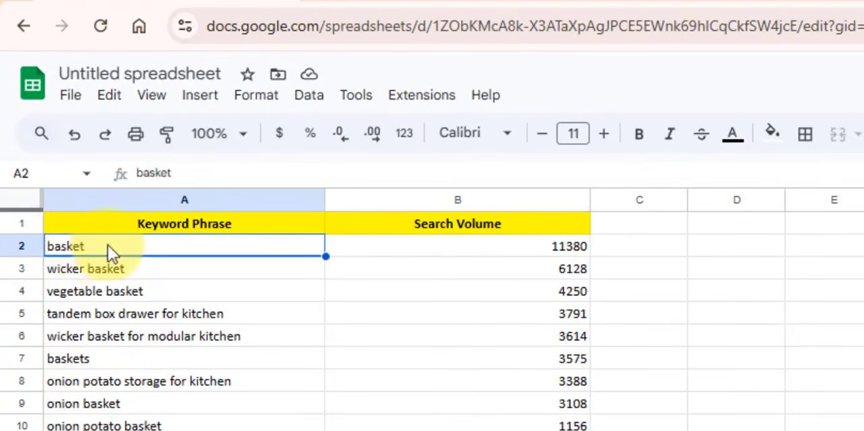
click(157, 366)
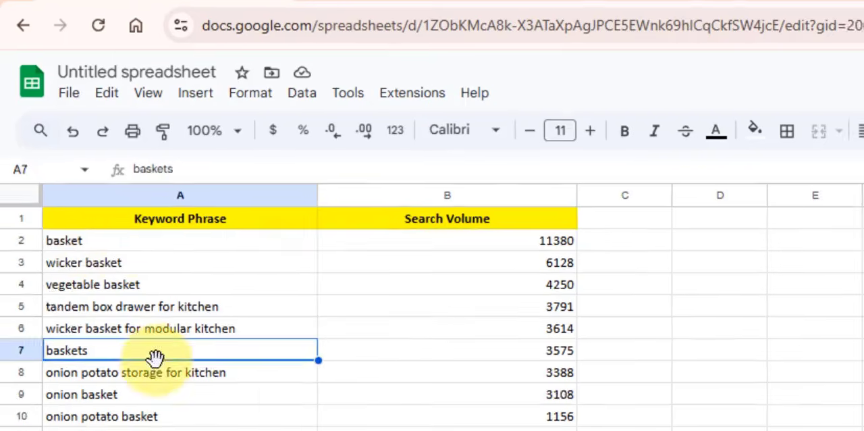
click(542, 360)
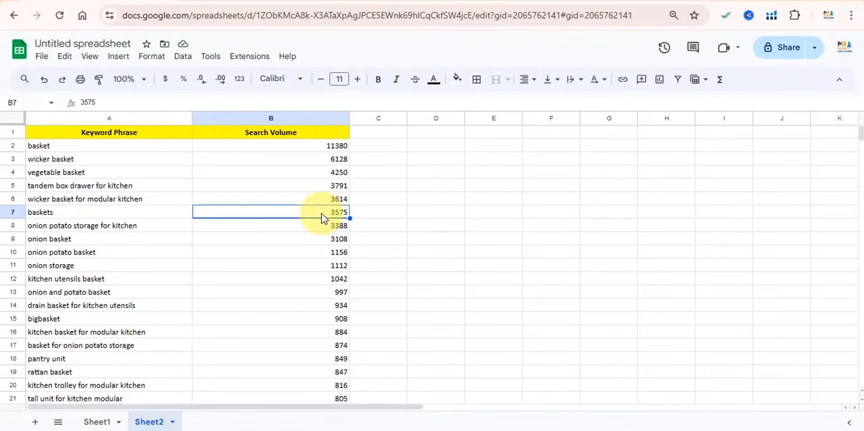
scroll(279, 217, down, 5)
scroll(279, 217, up, 5)
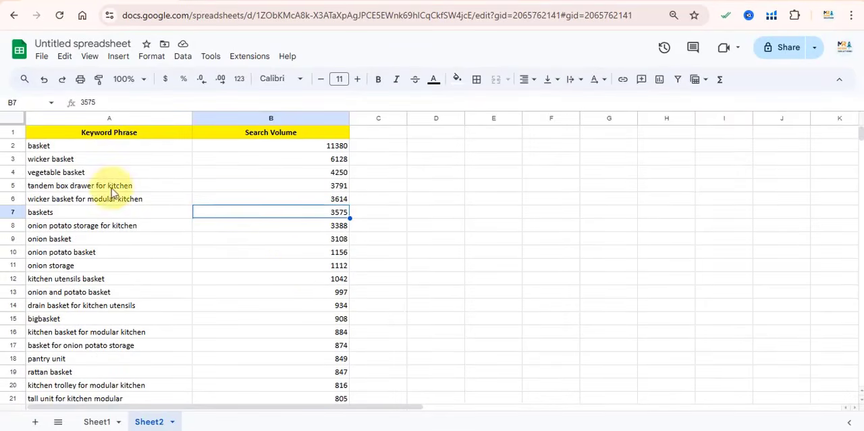
click(13, 146)
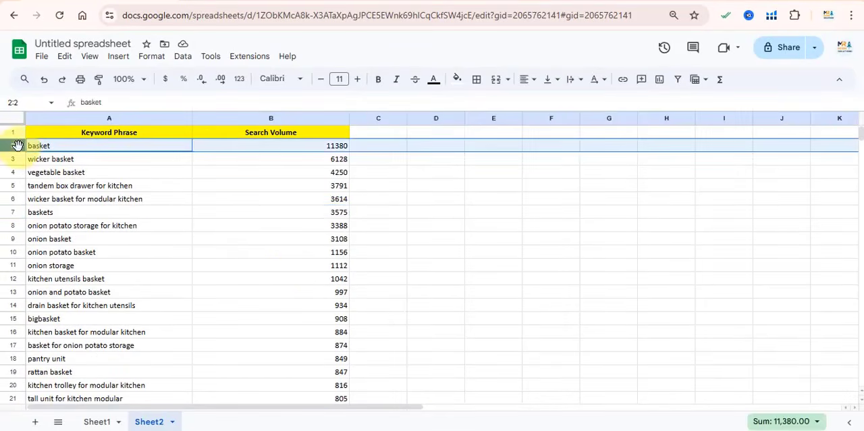
click(12, 212)
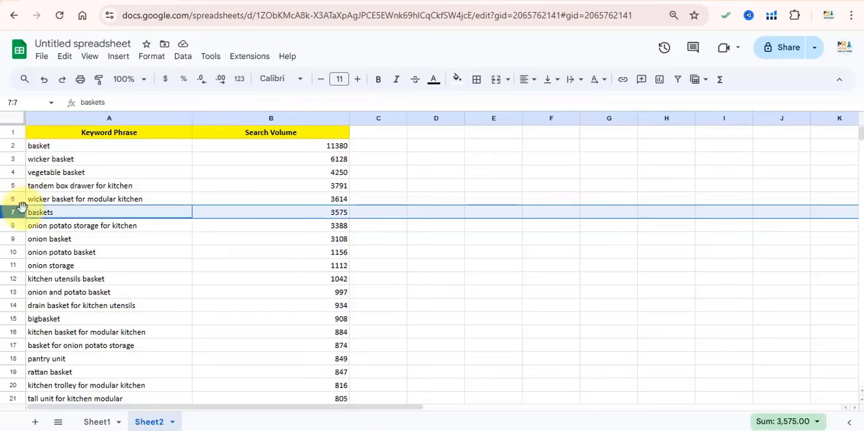
click(92, 187)
click(95, 198)
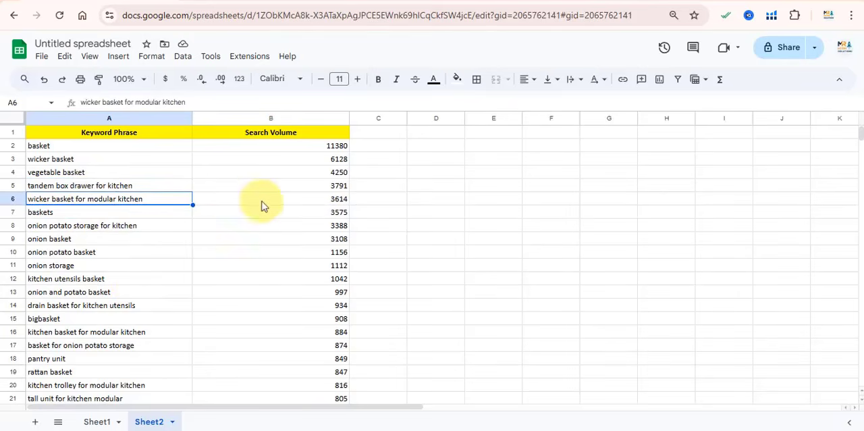
click(323, 162)
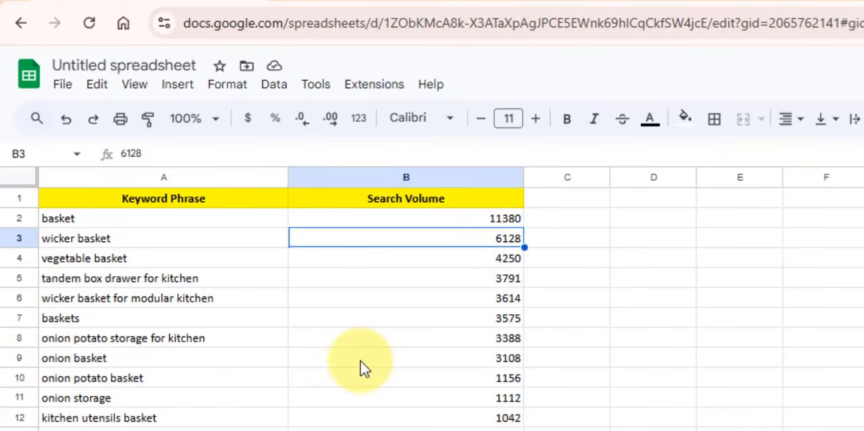
scroll(362, 368, down, 5)
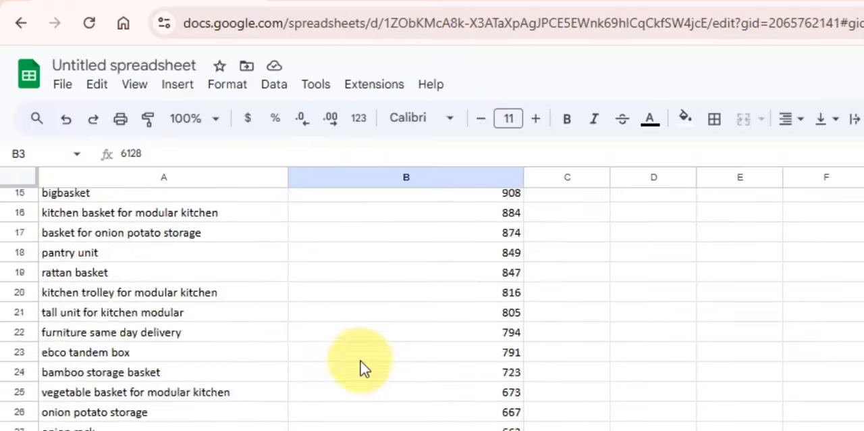
scroll(361, 368, up, 5)
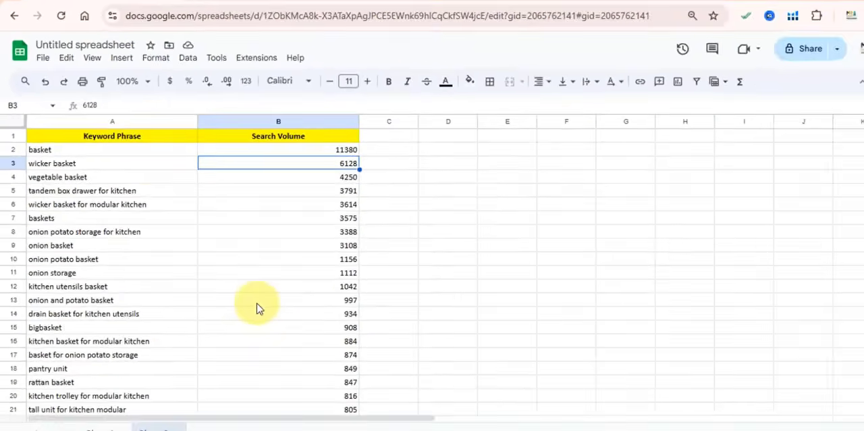
Enter the match types "broad", "phrase" and "exact" in cells D8, E8 and F8 beside the keyword list.
click(464, 232)
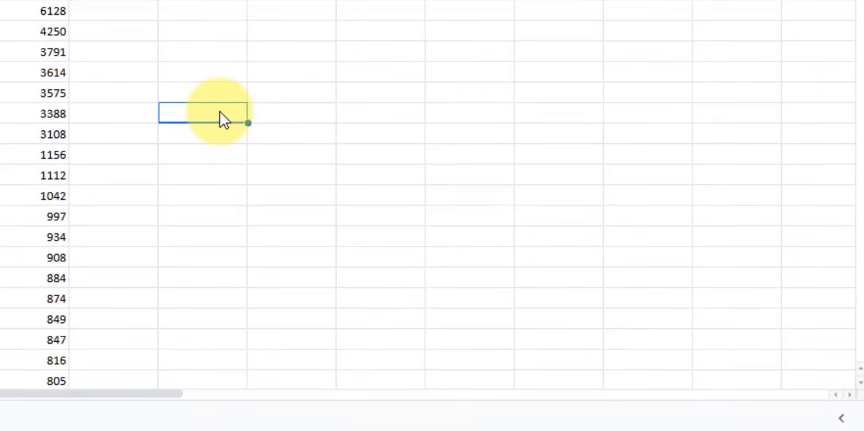
text(broad)
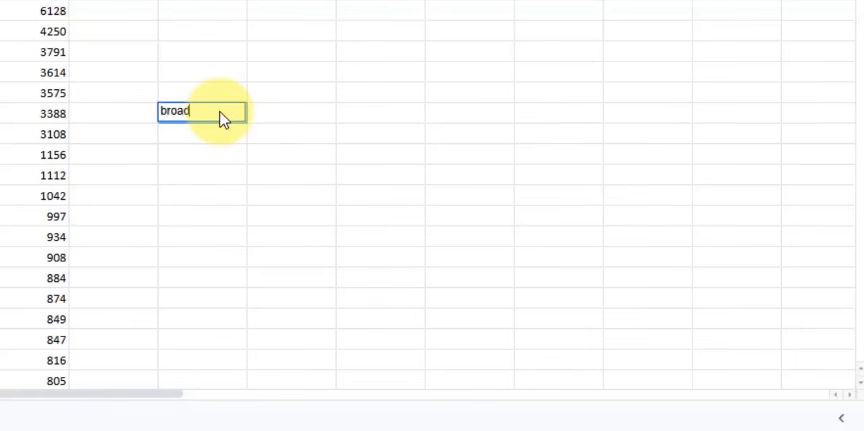
key(Tab)
text(p)
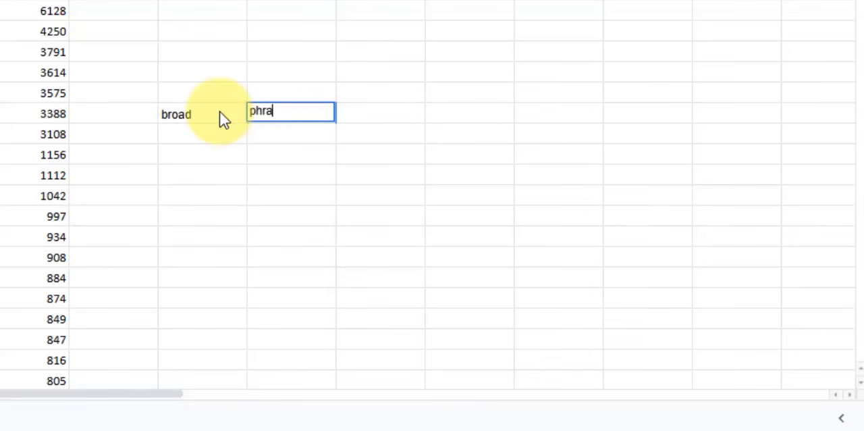
text(hrase)
key(Tab)
text(ex)
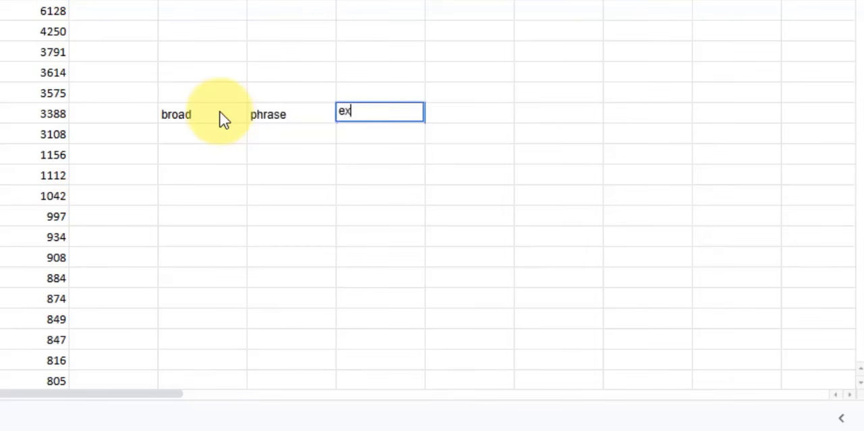
text(act)
key(Left)
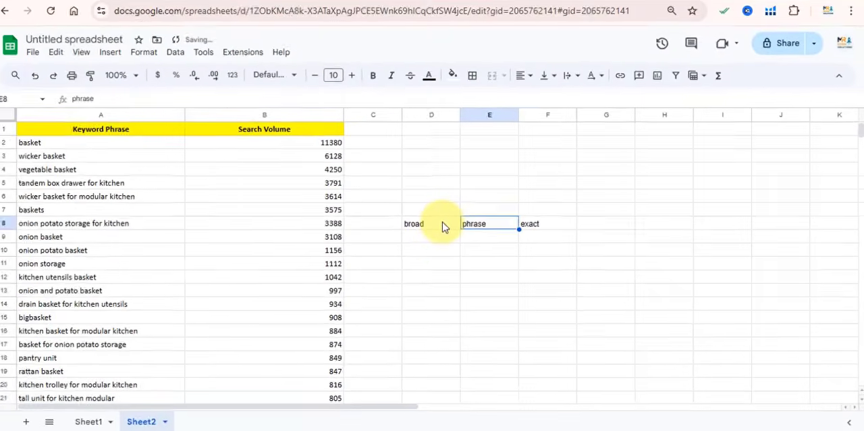
Copy all the keyword phrases in A2:A30 of Sheet2 without the header.
click(77, 147)
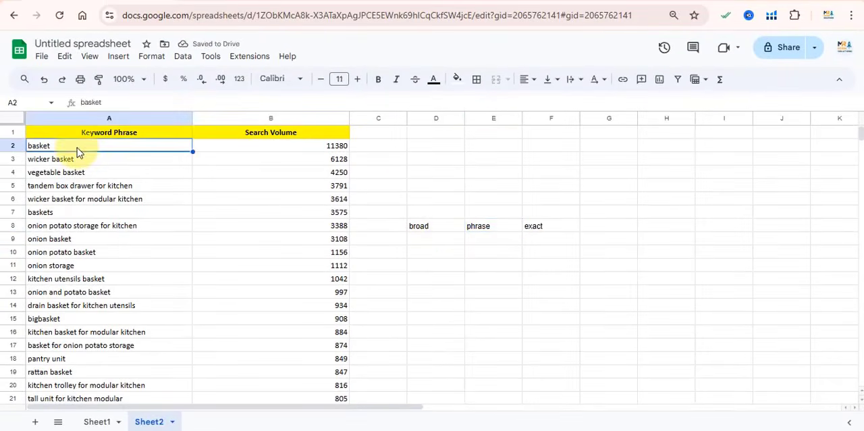
drag(433, 228, 542, 225)
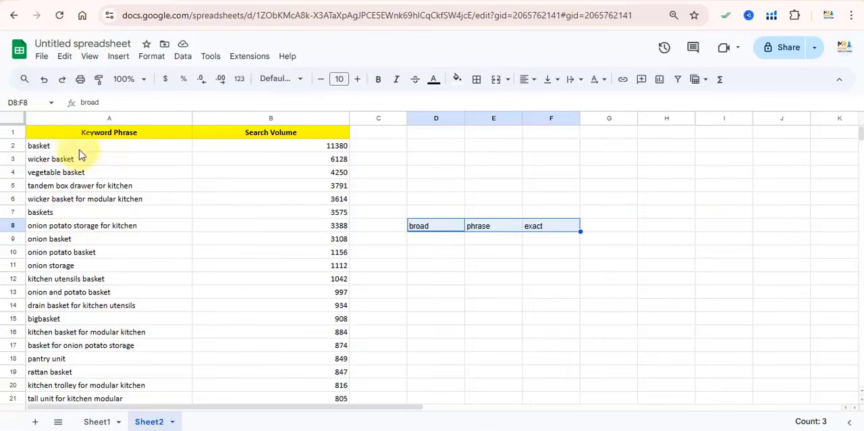
drag(79, 149, 130, 205)
scroll(98, 315, down, 5)
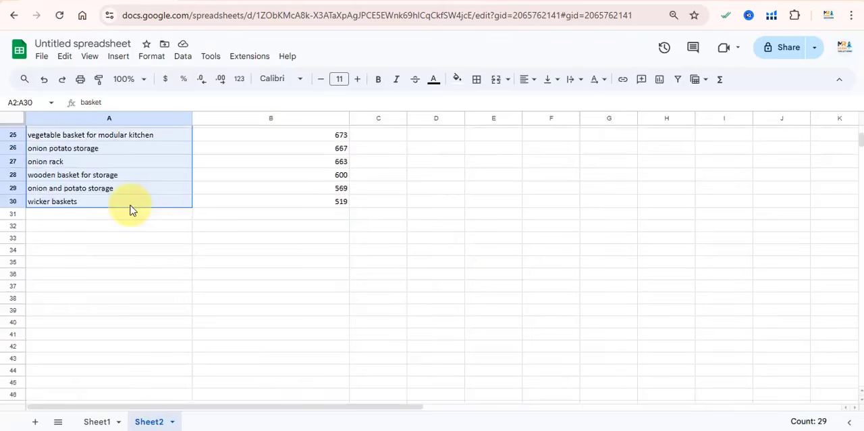
right_click(130, 205)
click(162, 106)
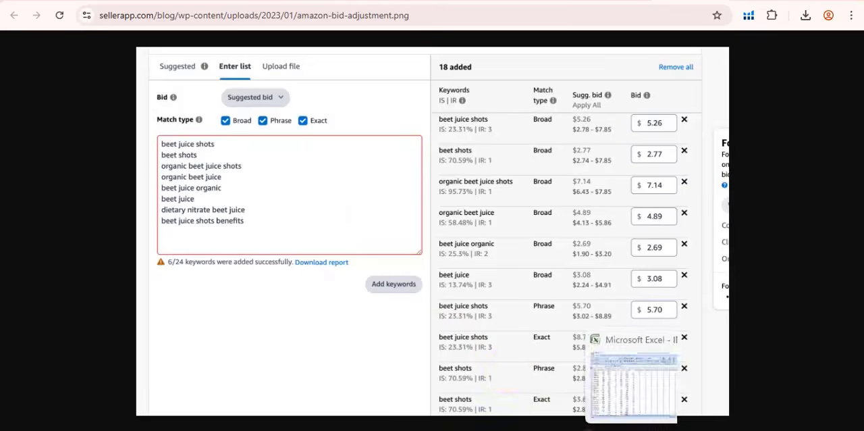
Return to the keyword spreadsheet and select the "onion potato storage for kitchen" cell, bringing up its cell options.
click(604, 426)
scroll(432, 270, up, 5)
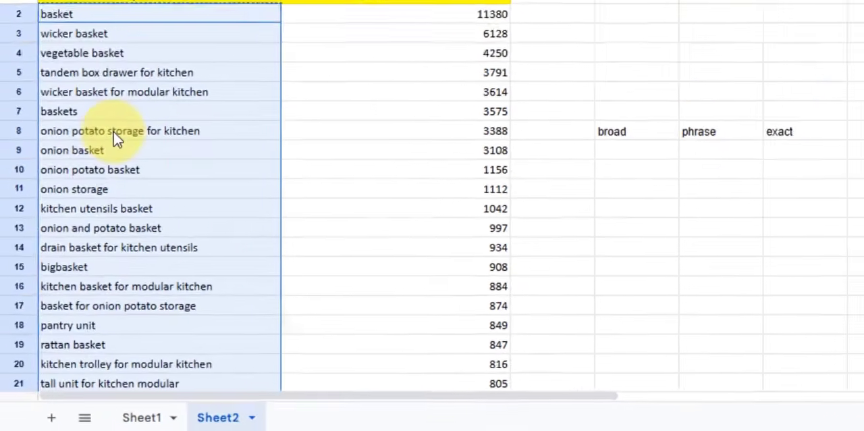
click(79, 227)
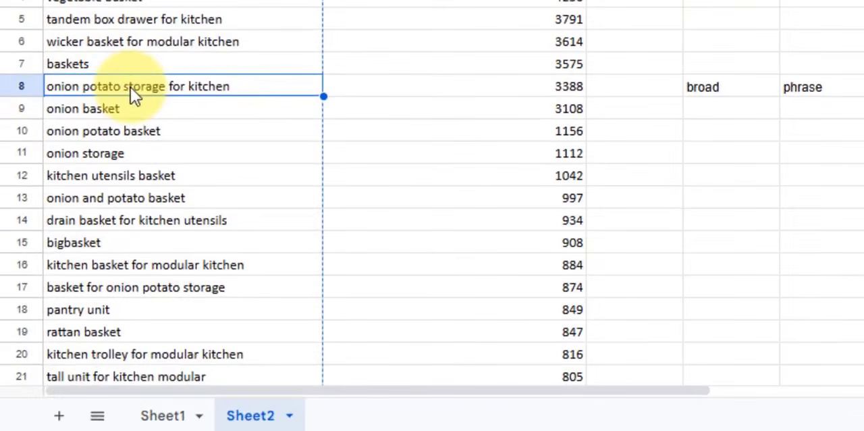
right_click(196, 94)
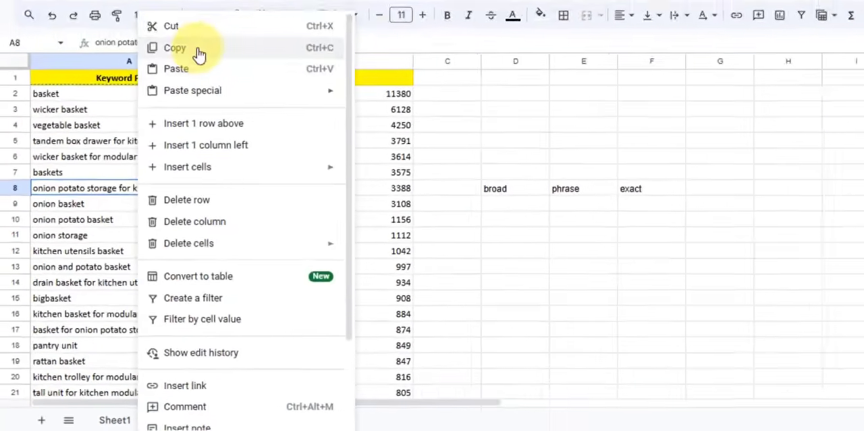
click(196, 48)
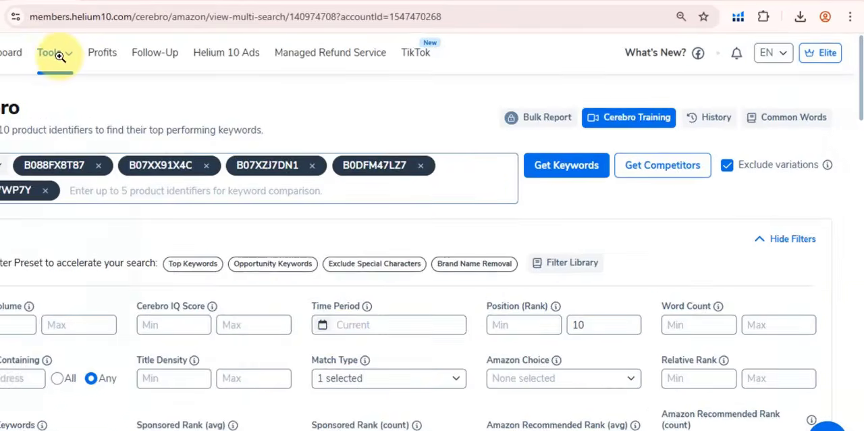
Switch to Helium 10 to view its tools and browse the browser extension's tool list on the Amazon wicker basket product page.
click(125, 51)
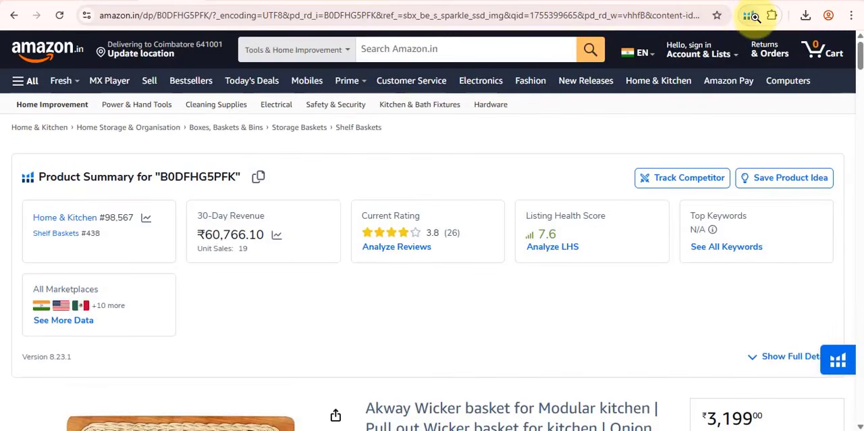
click(755, 17)
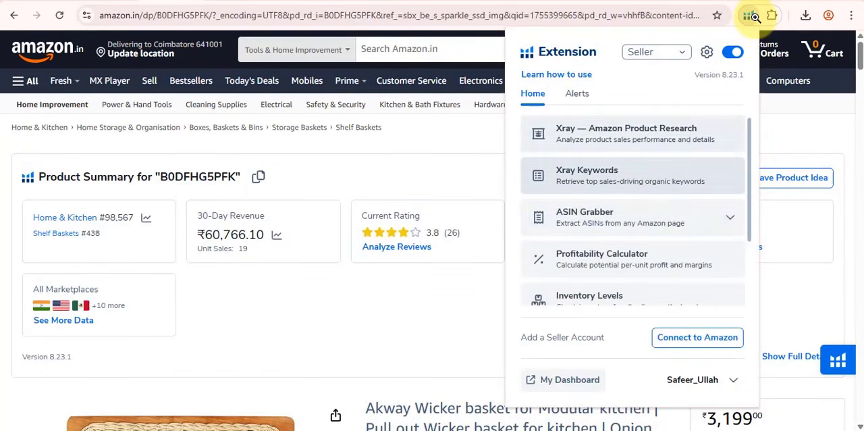
scroll(633, 169, down, 1)
scroll(632, 168, up, 1)
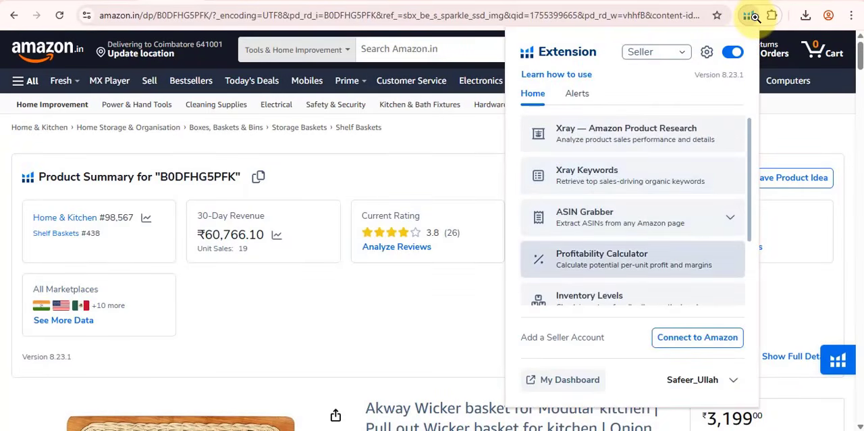
scroll(633, 203, down, 3)
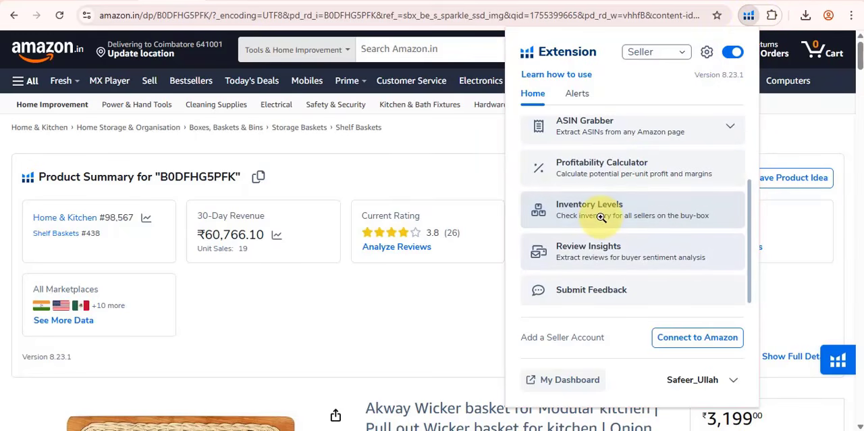
scroll(611, 247, up, 3)
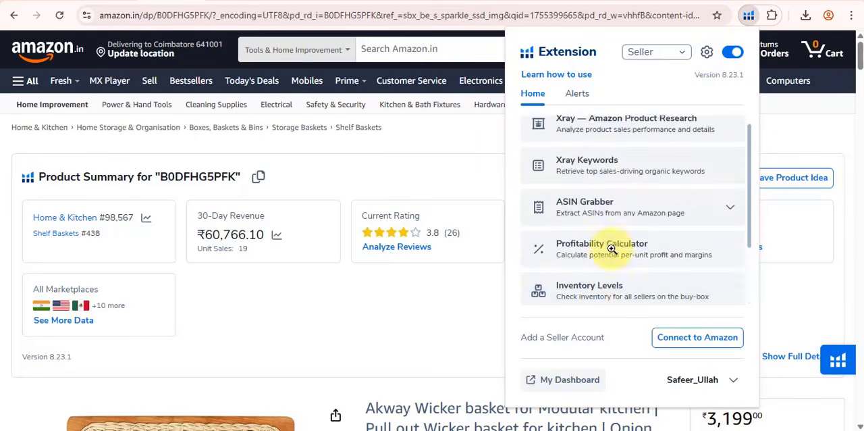
click(483, 296)
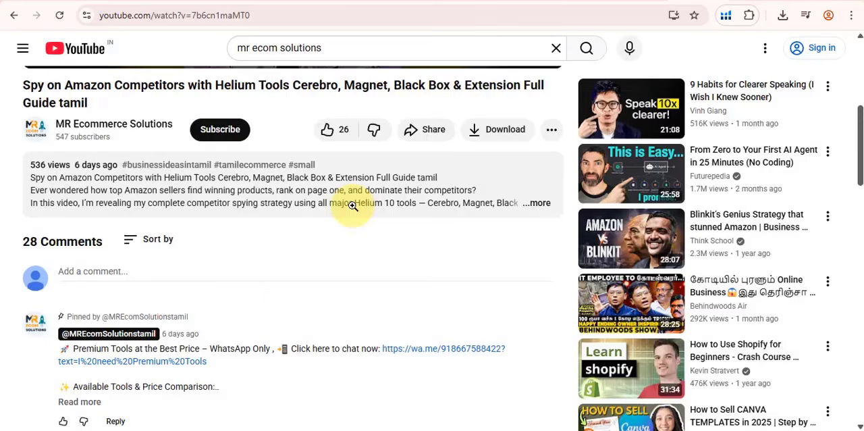
Expand the pinned comment under the YouTube video on spying on Amazon competitors and read its tool price comparison.
scroll(353, 205, down, 4)
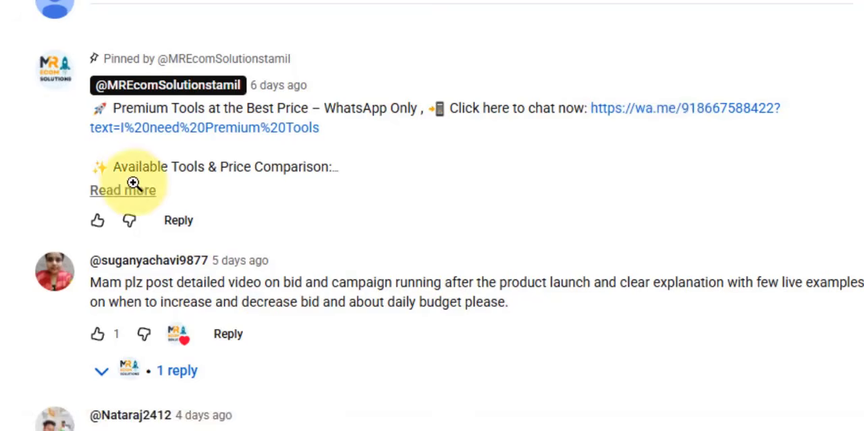
click(112, 189)
scroll(128, 184, down, 3)
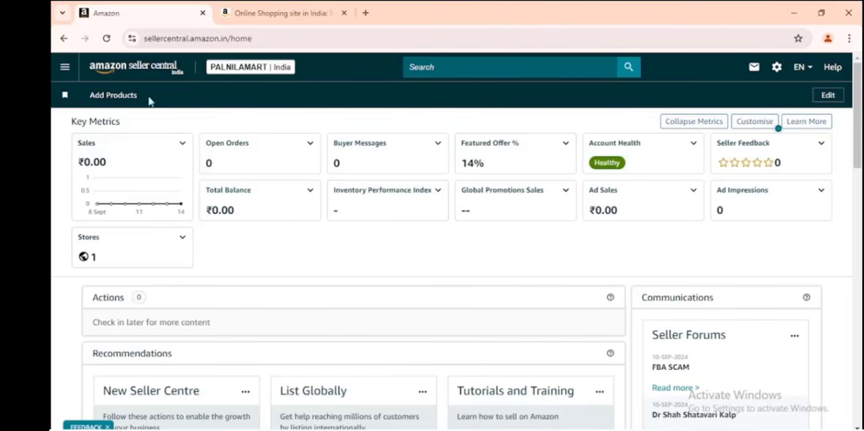
Open the advertising Campaign Manager from Amazon Seller Central in a new tab and view the campaign types on offer.
click(64, 79)
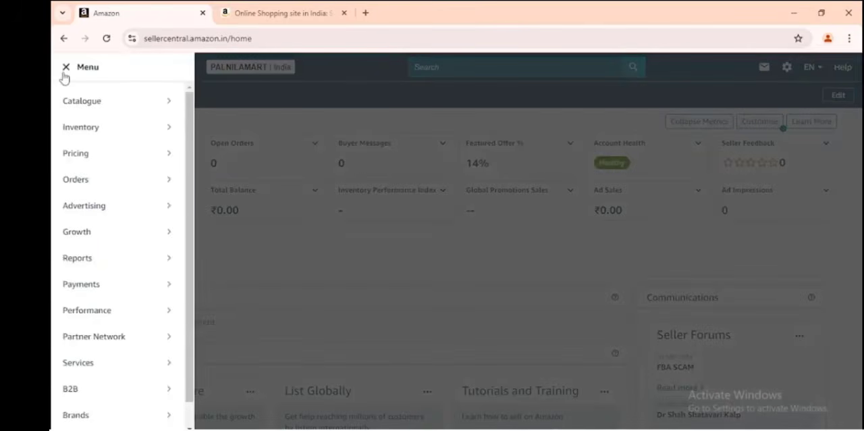
mouse_move(83, 211)
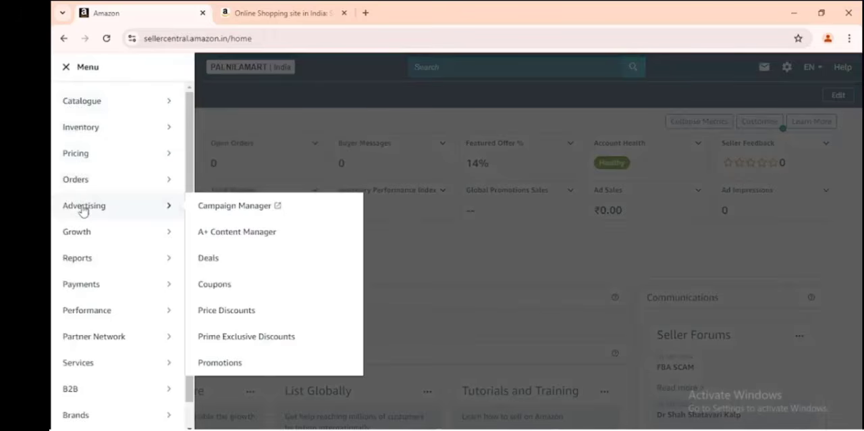
right_click(218, 212)
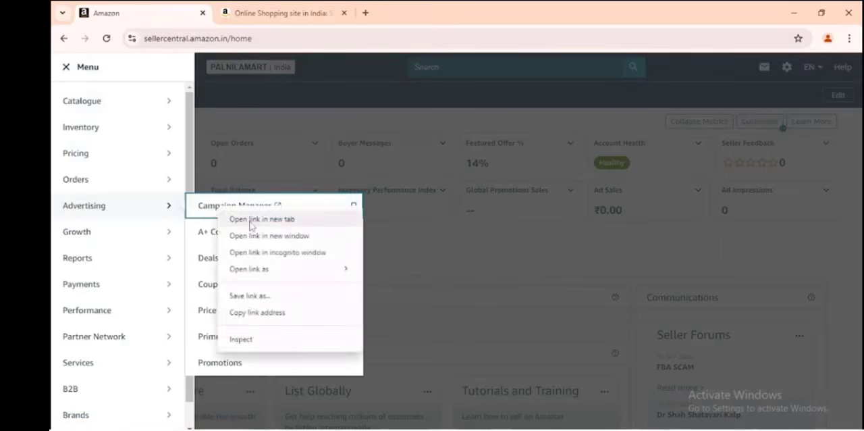
click(251, 218)
click(300, 7)
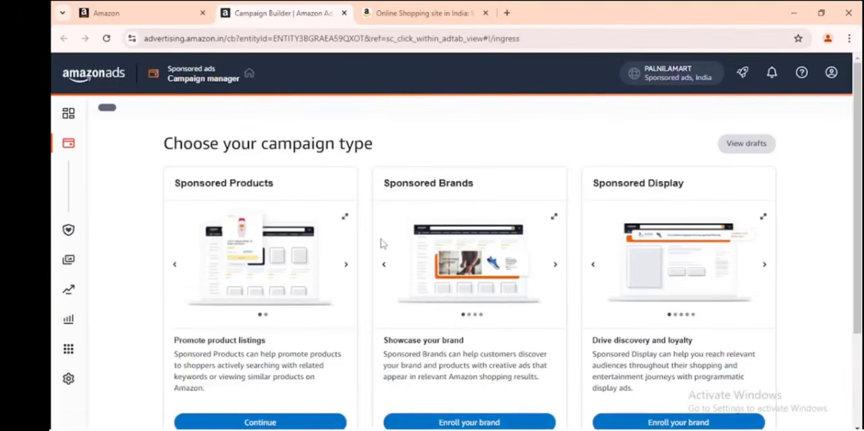
scroll(316, 254, down, 1)
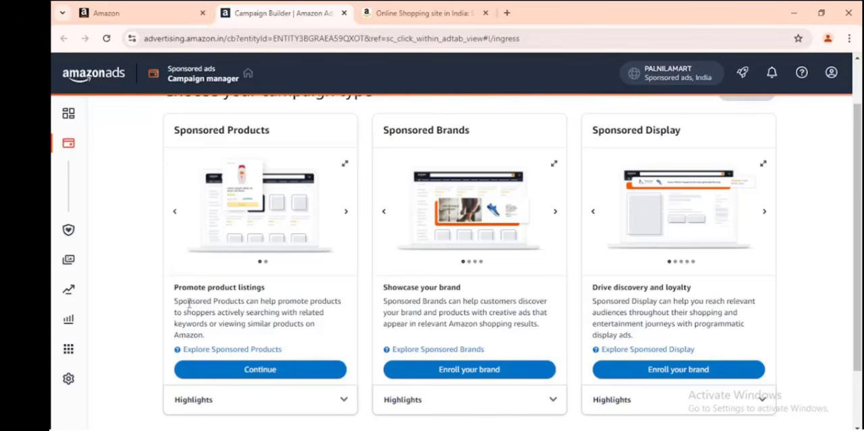
Choose Sponsored Products as the campaign type and continue to the new campaign setup.
scroll(204, 297, up, 1)
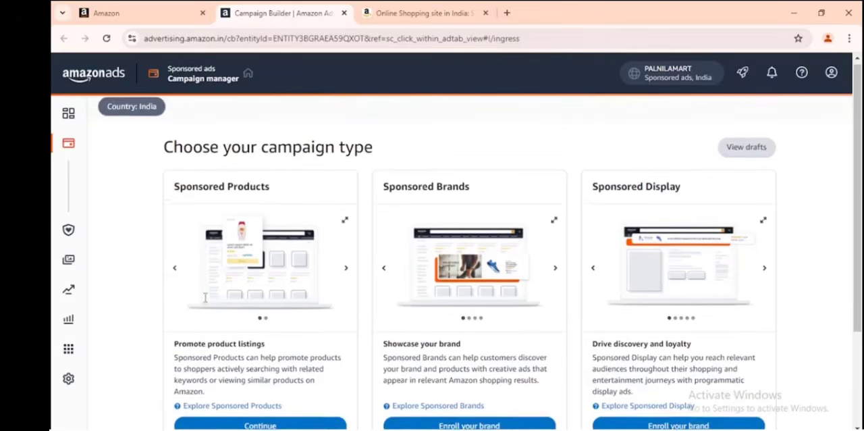
scroll(304, 334, down, 2)
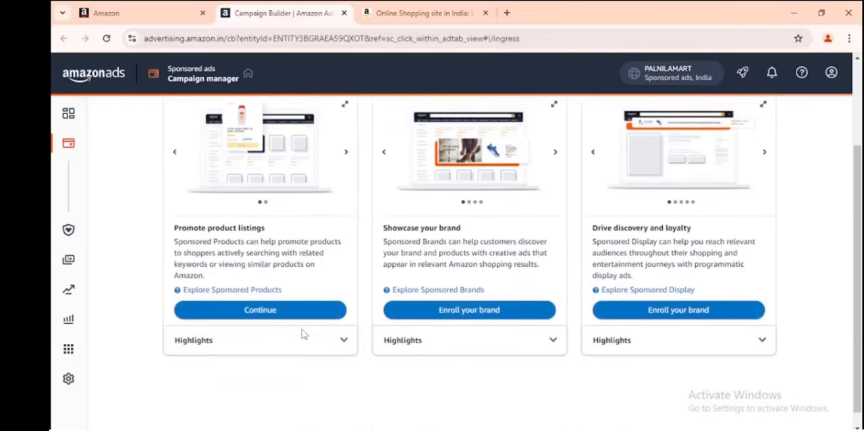
scroll(304, 333, up, 3)
scroll(303, 333, down, 2)
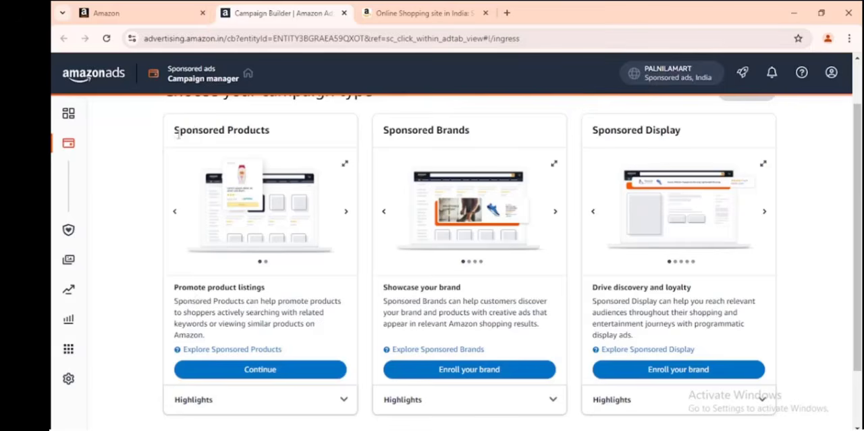
drag(174, 134, 273, 125)
click(251, 130)
drag(174, 129, 265, 130)
click(263, 130)
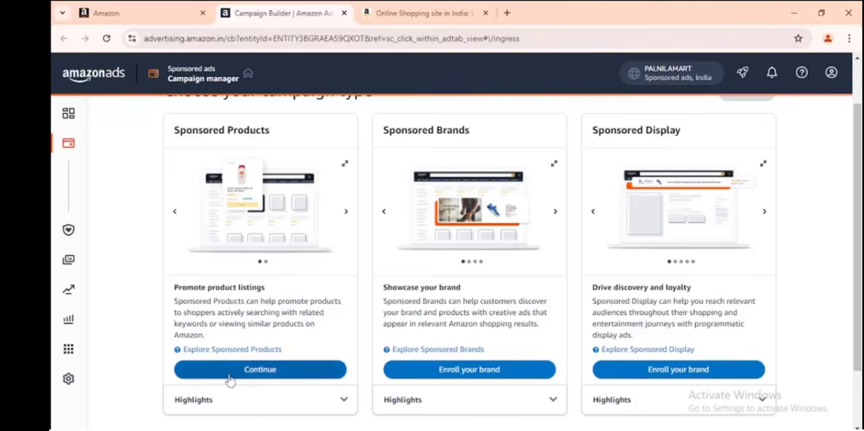
click(252, 378)
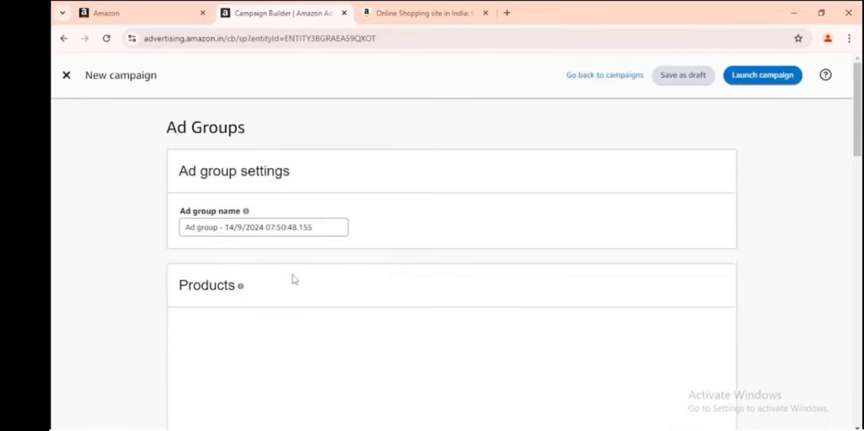
Replace the default ad group name with "Babywalker_key".
scroll(295, 280, down, 1)
drag(323, 170, 189, 170)
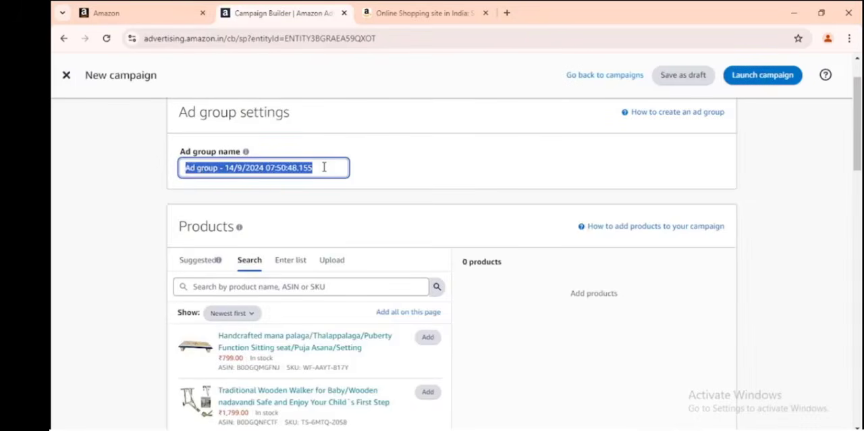
key(BackSpace)
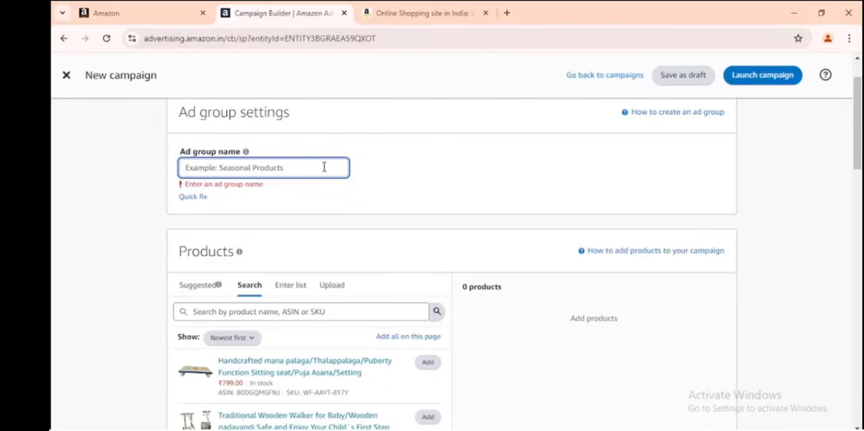
text(Baby)
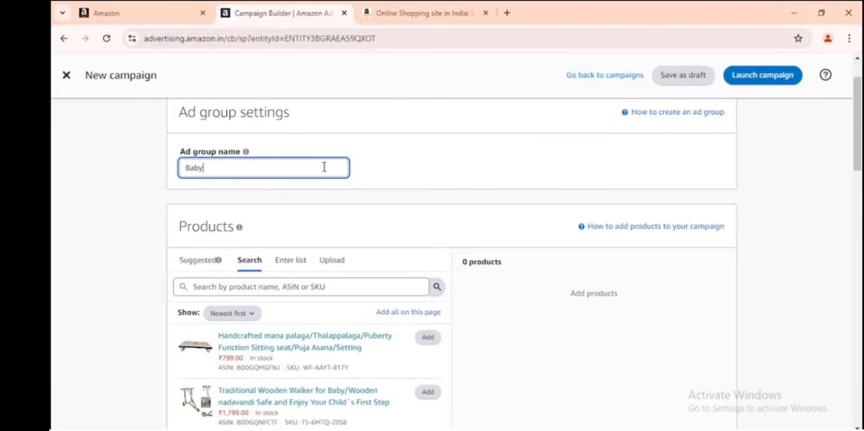
text(walker)
text(_key)
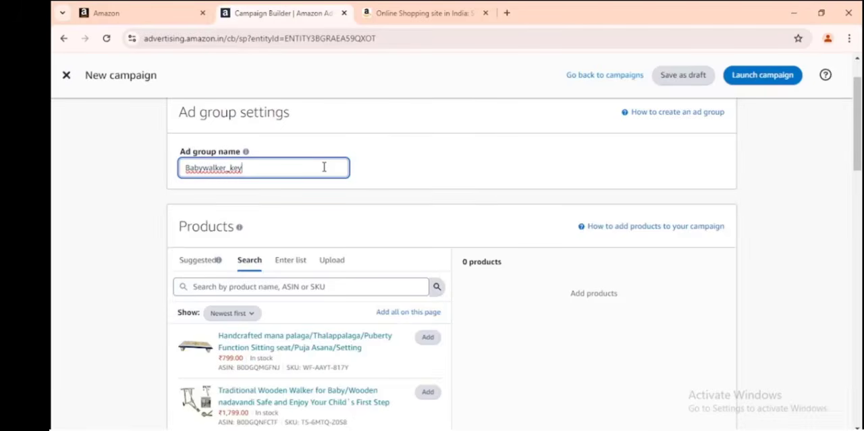
Add the Traditional Wooden Walker for Baby product to the ad group.
scroll(298, 194, down, 2)
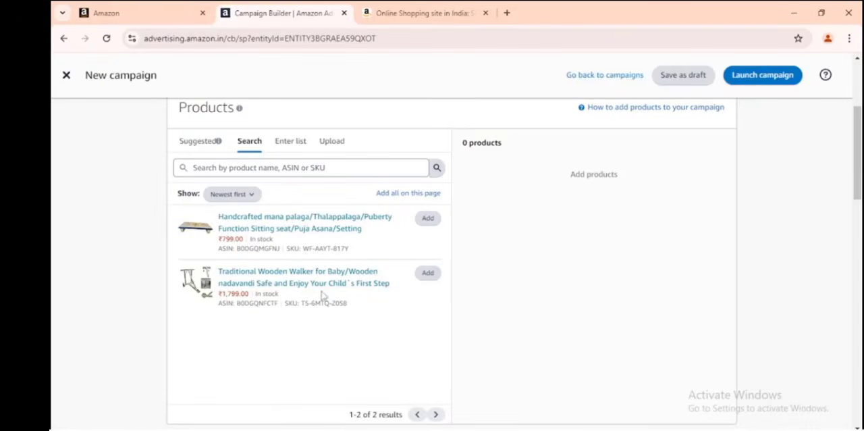
click(428, 273)
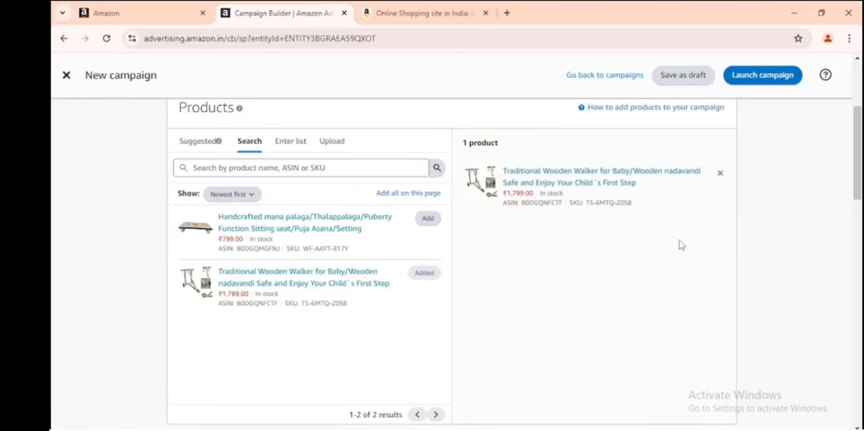
drag(466, 157, 667, 213)
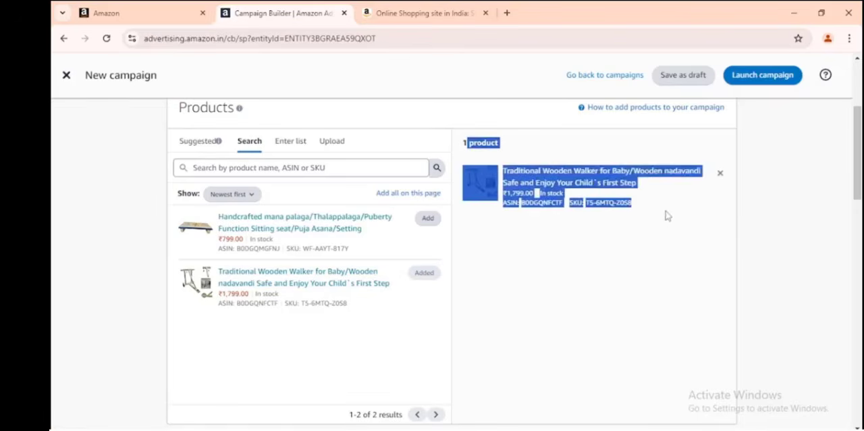
click(689, 255)
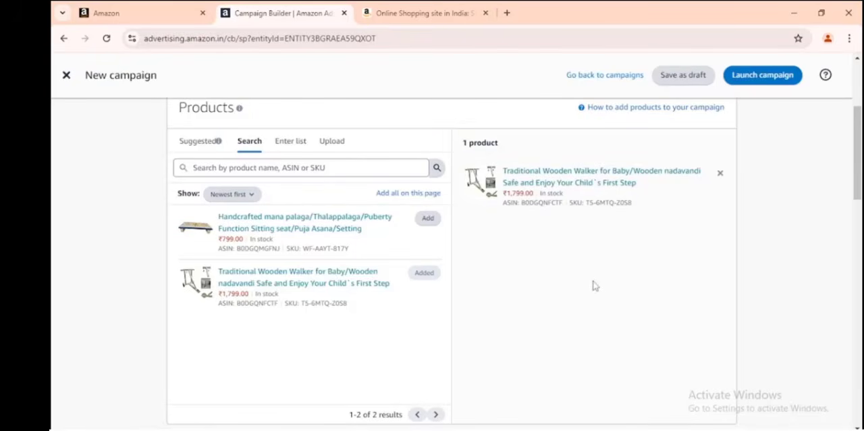
Change the campaign's targeting from automatic to manual targeting.
scroll(561, 257, down, 4)
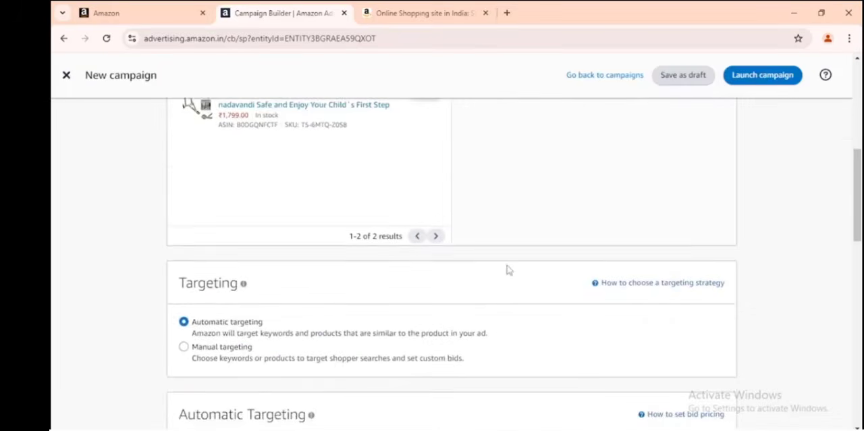
scroll(424, 275, down, 1)
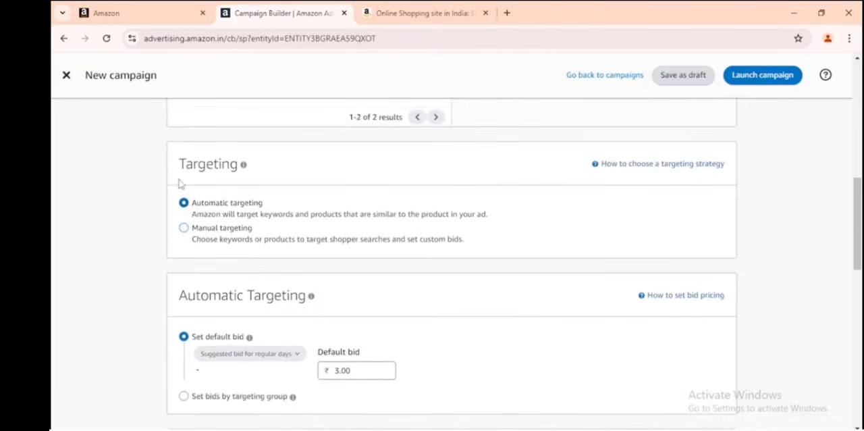
drag(174, 166, 230, 166)
click(243, 164)
scroll(189, 241, down, 1)
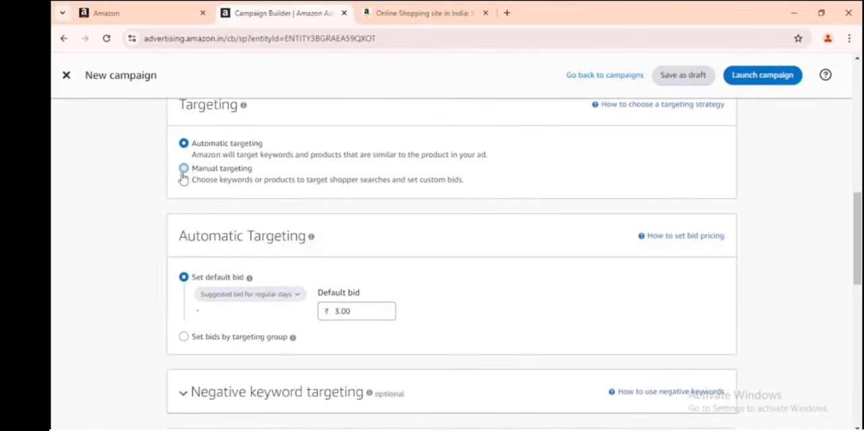
click(185, 170)
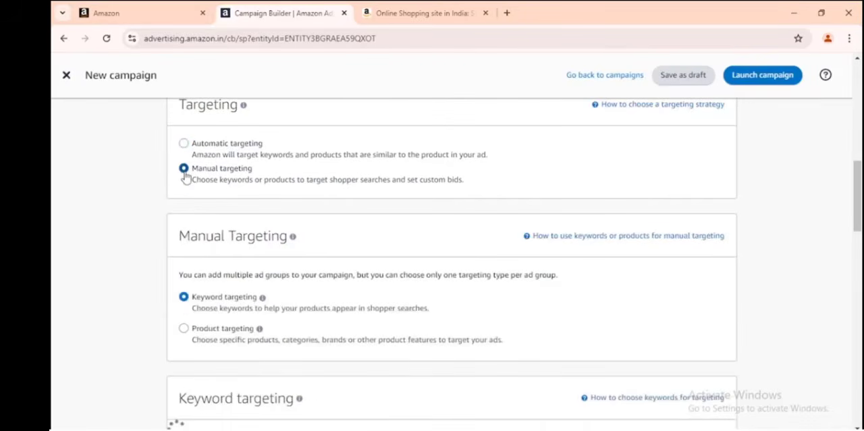
Review the manual targeting options and the suggested keywords with their match types and suggested bids.
scroll(240, 232, down, 1)
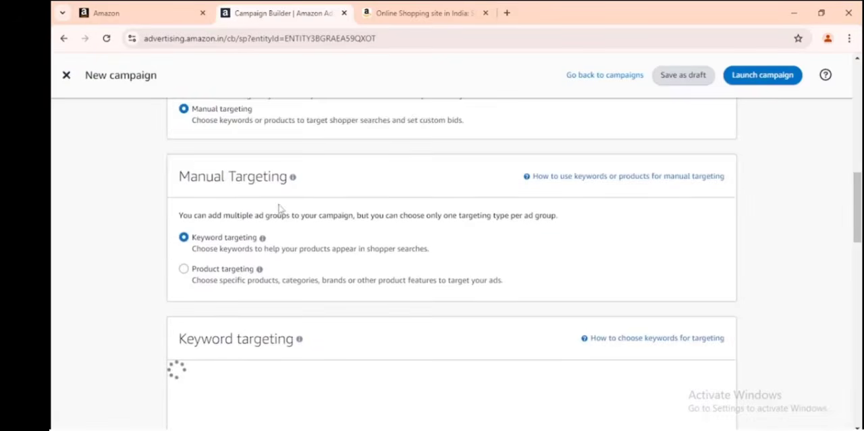
scroll(279, 208, down, 1)
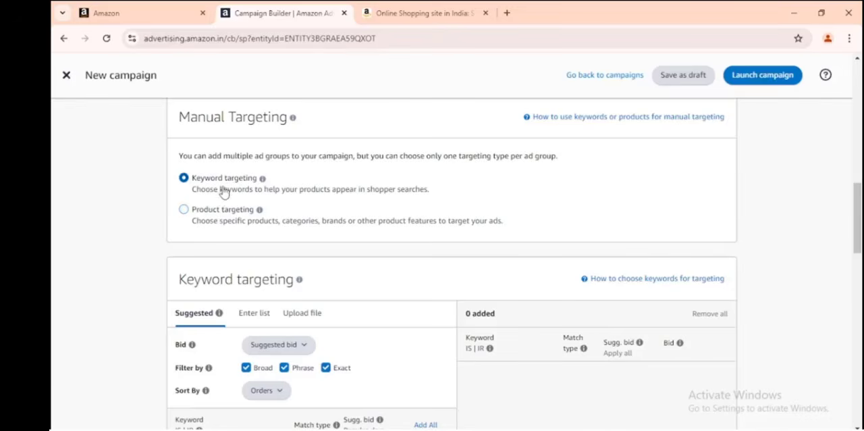
scroll(224, 192, down, 1)
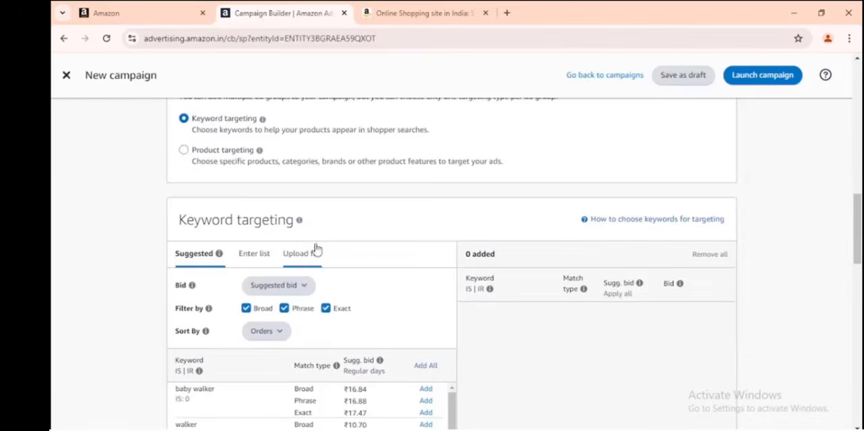
scroll(314, 221, down, 1)
scroll(313, 222, down, 2)
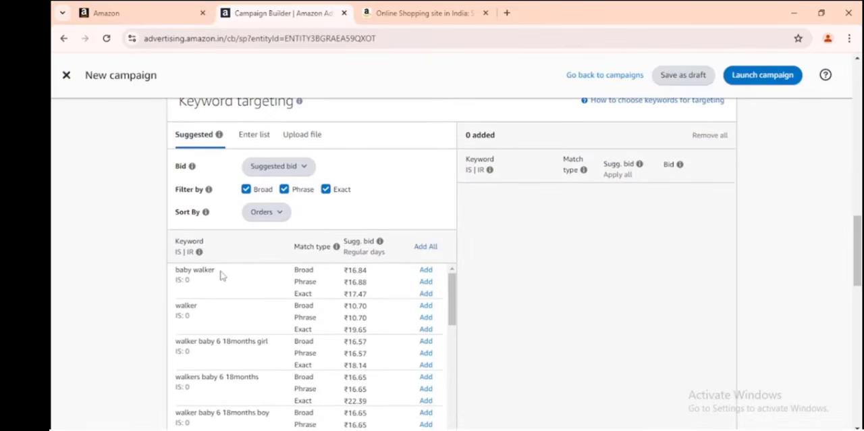
scroll(222, 270, down, 5)
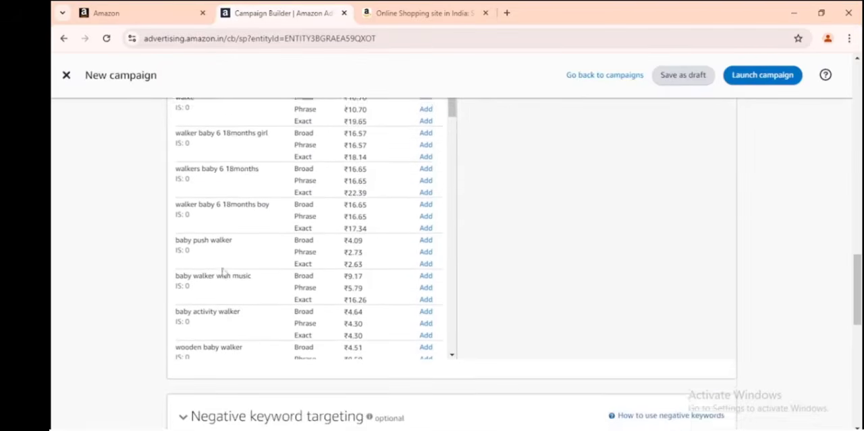
scroll(227, 286, up, 5)
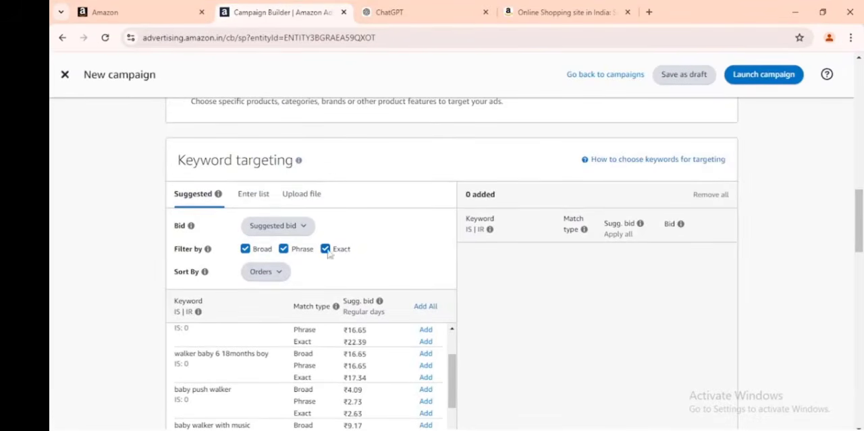
Switch to ChatGPT and compare the keyword "Wooden Walker for Baby" with its broad match examples in the match type table.
click(427, 7)
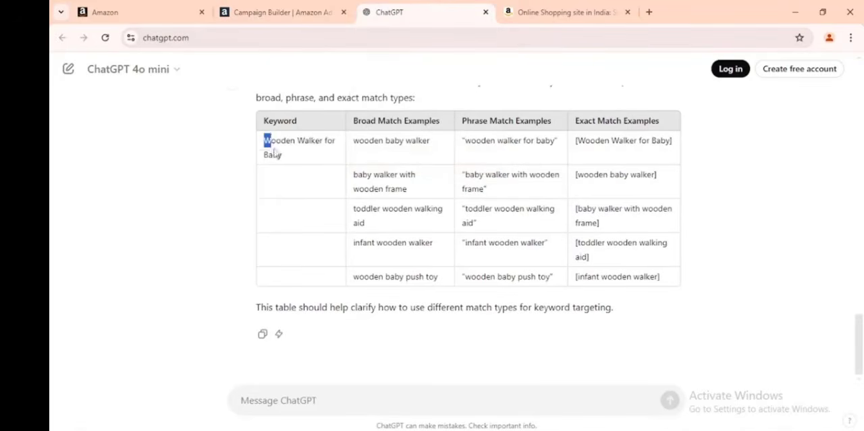
drag(264, 142, 285, 160)
click(283, 155)
drag(264, 154, 282, 156)
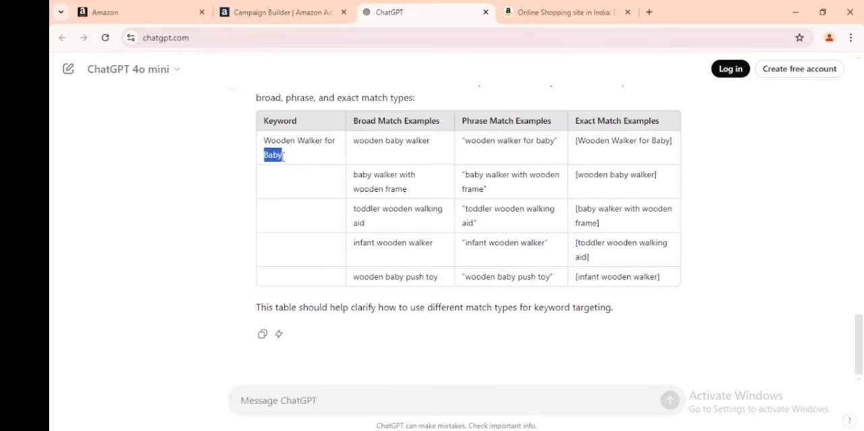
click(282, 159)
drag(354, 246, 376, 248)
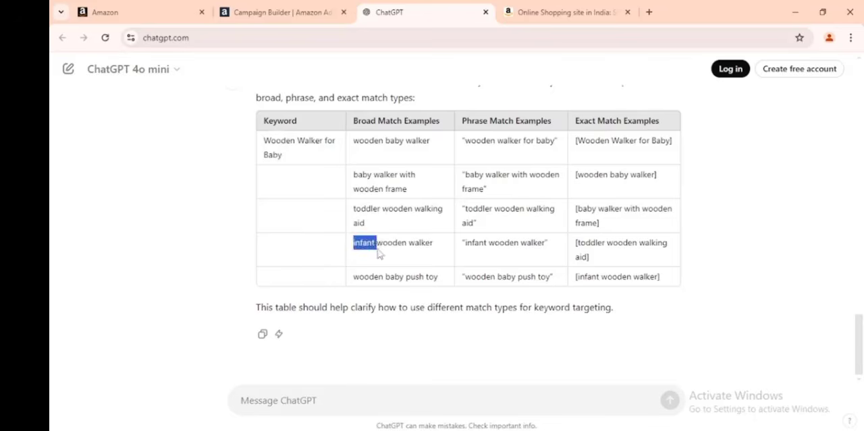
click(368, 247)
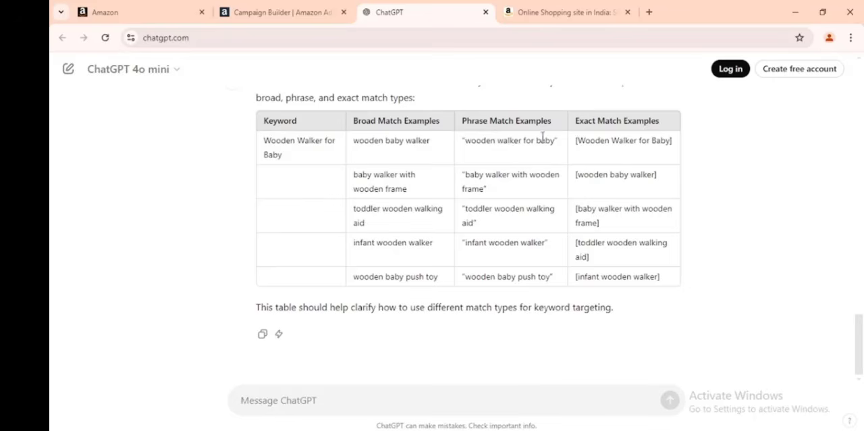
Compare the keyword "Wooden Walker for Baby" with the phrase match examples in the table.
drag(264, 139, 280, 155)
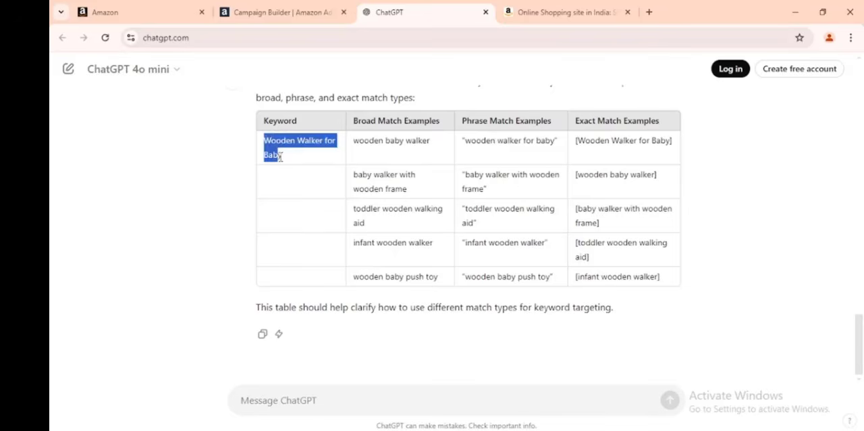
click(503, 233)
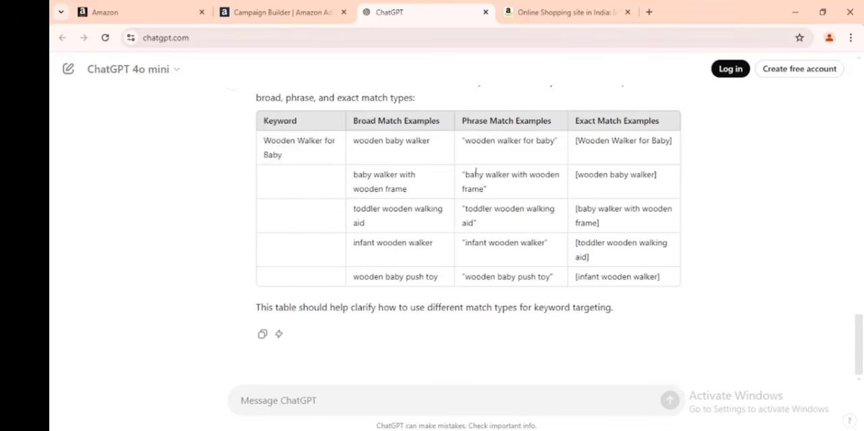
drag(466, 174, 483, 189)
click(482, 191)
Compare the keyword "Wooden Walker for Baby" with the exact match examples in the table.
drag(575, 121, 621, 122)
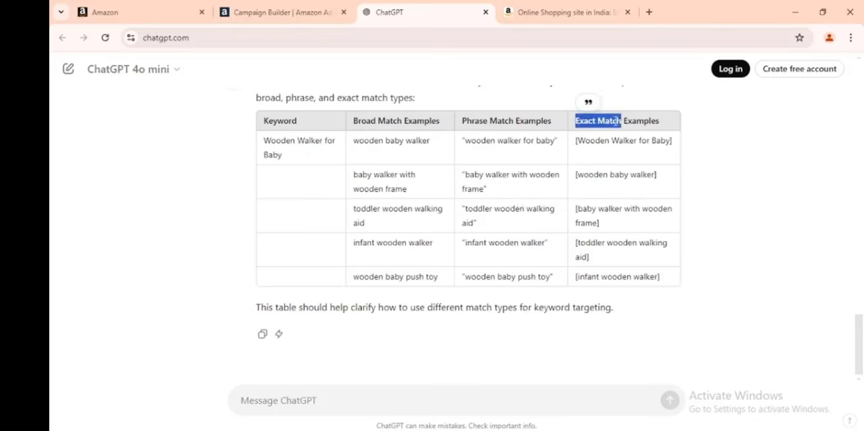
click(616, 121)
drag(264, 142, 287, 159)
click(280, 150)
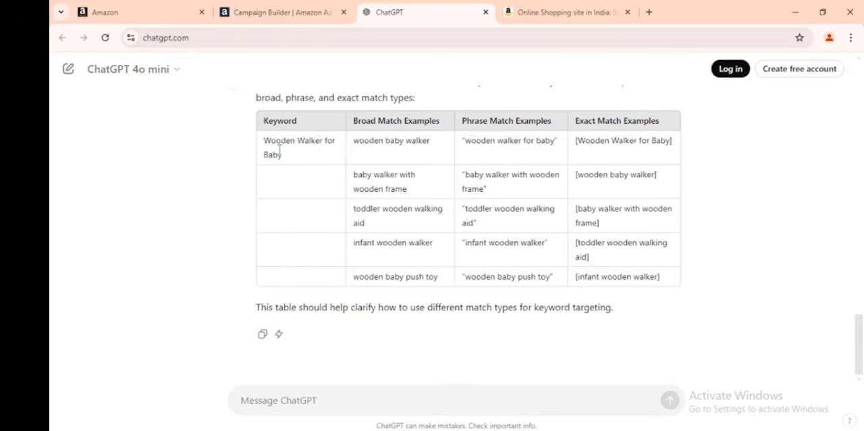
drag(577, 141, 669, 141)
click(666, 140)
Return to the Amazon Campaign Builder and look through the suggested keywords with their broad, phrase and exact bids.
click(297, 11)
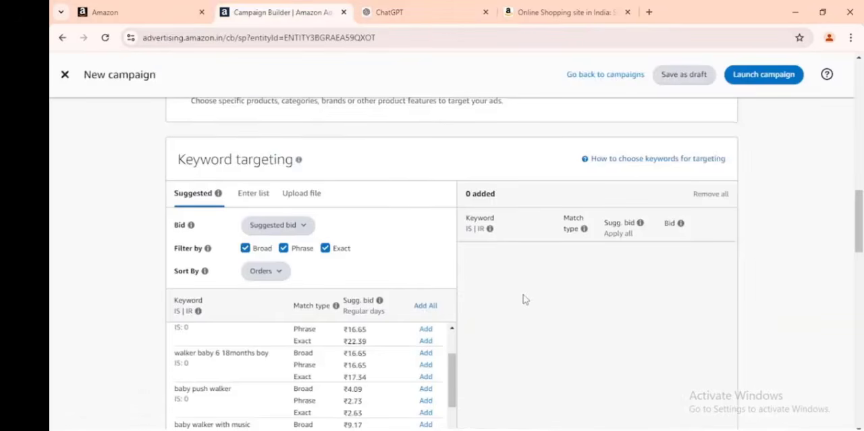
scroll(525, 299, down, 2)
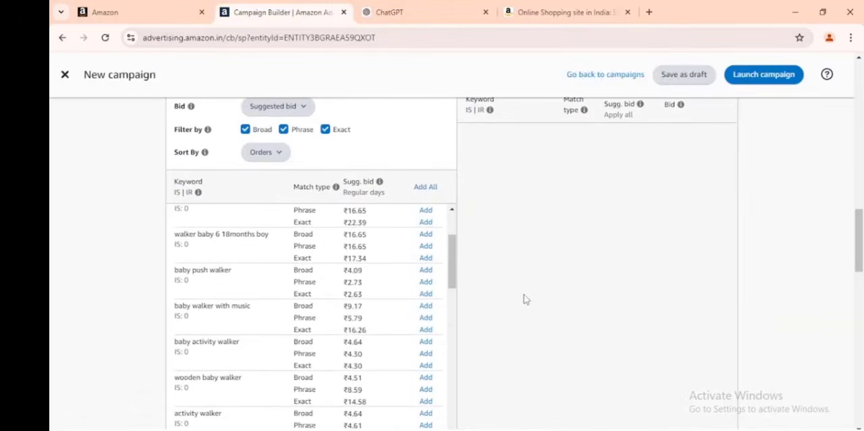
scroll(525, 299, down, 1)
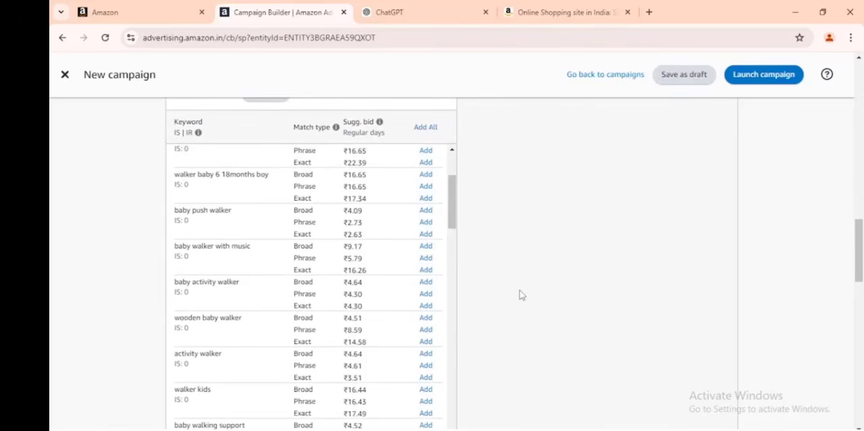
scroll(340, 353, up, 3)
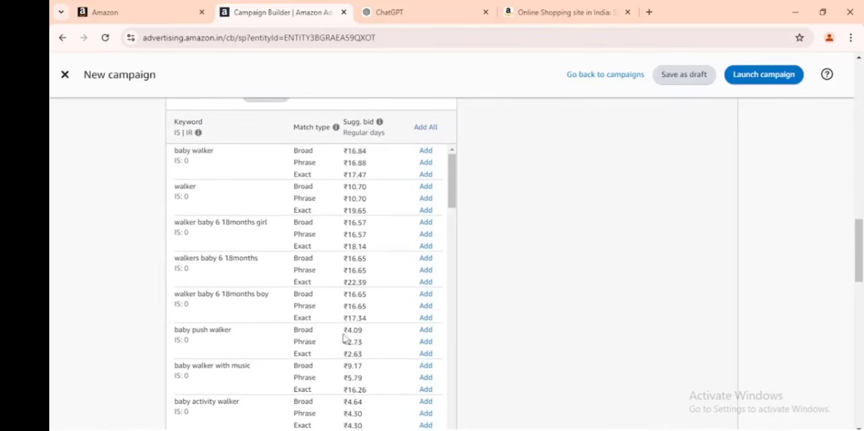
Examine the suggested bids, including the broad bid for "walker baby 6 18months girl", and open the manual keyword list entry.
scroll(578, 294, down, 1)
scroll(578, 293, up, 1)
drag(343, 223, 368, 222)
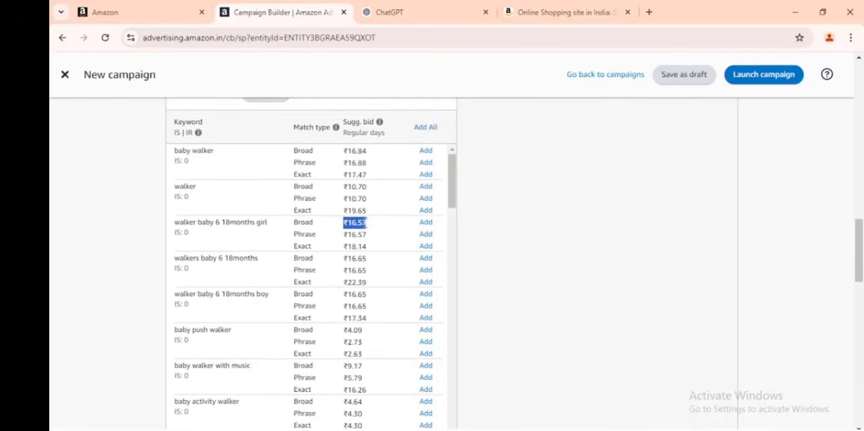
click(364, 222)
scroll(365, 222, up, 3)
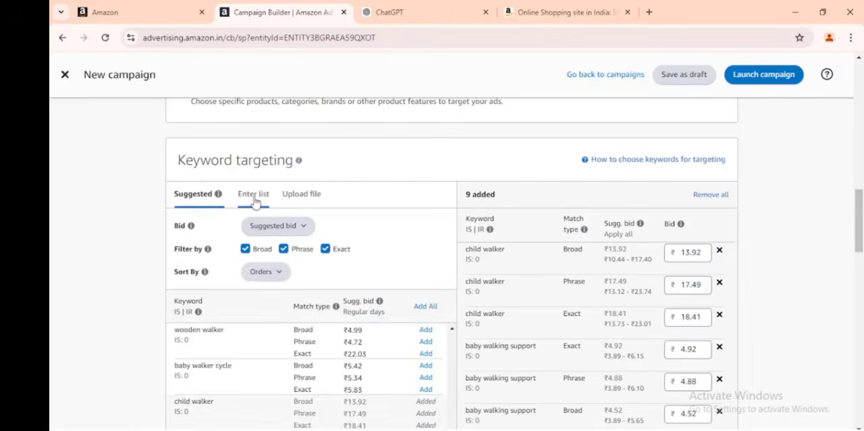
click(252, 196)
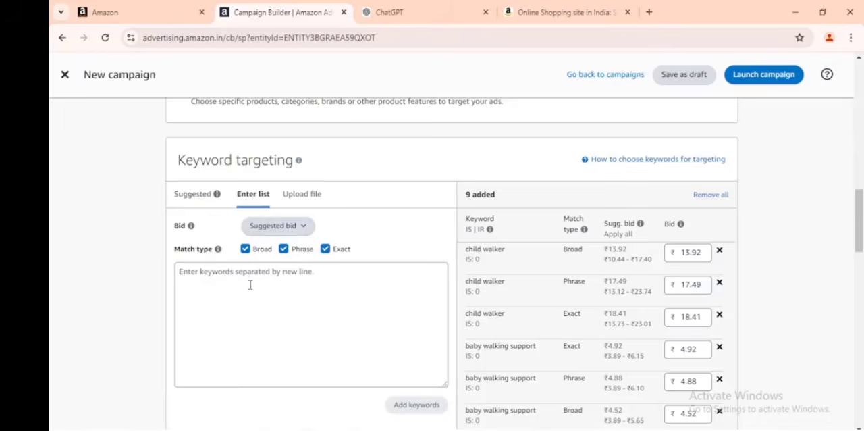
Expand the optional negative keyword targeting section, look over its match types and keyword entry field, and collapse it again.
scroll(250, 285, down, 5)
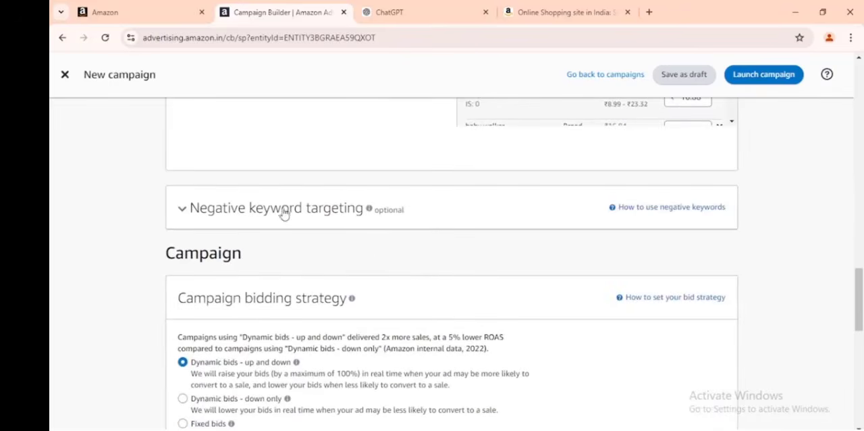
click(236, 213)
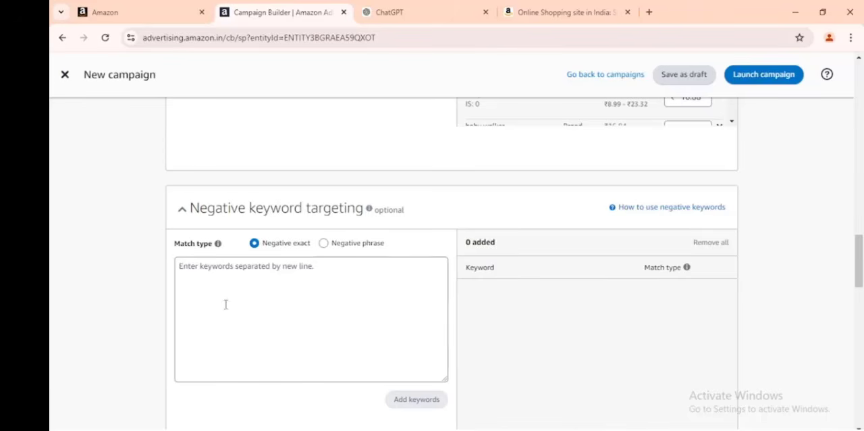
scroll(583, 276, up, 3)
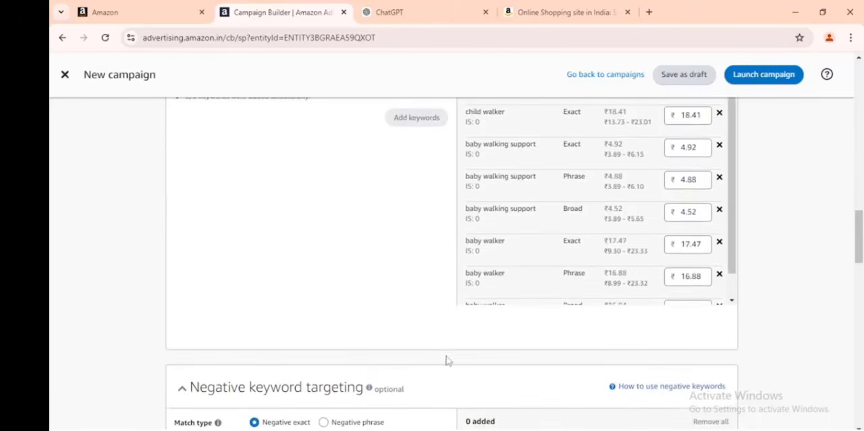
scroll(411, 331, down, 3)
click(326, 307)
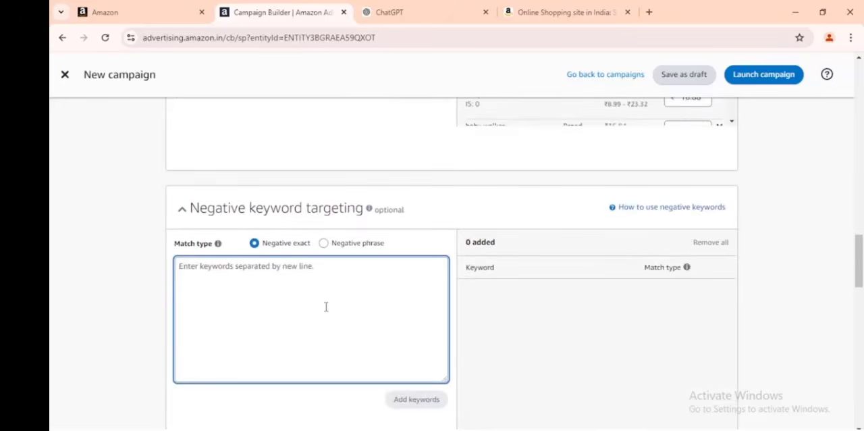
scroll(327, 285, down, 1)
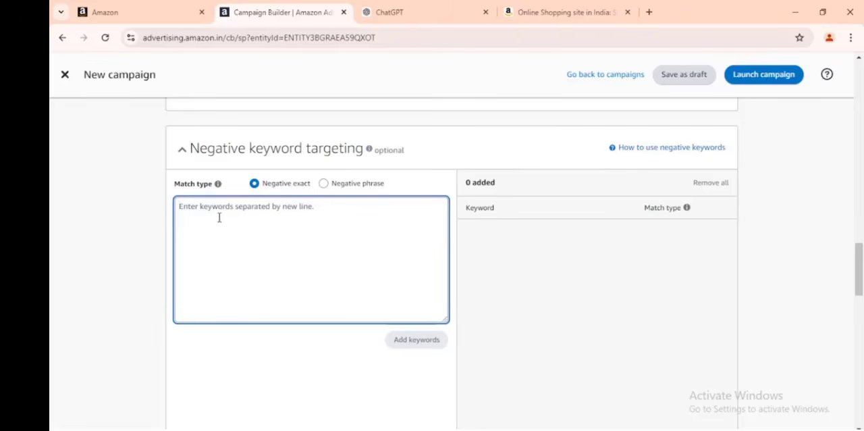
click(182, 151)
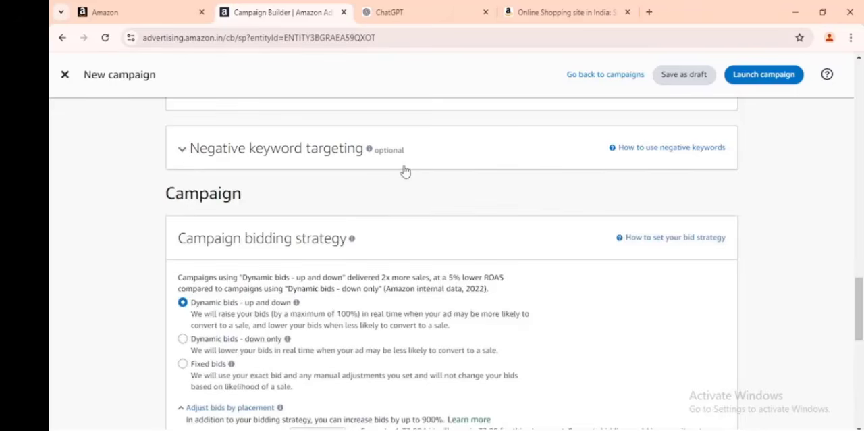
Compare the campaign bidding strategies with the added keywords' bids, opening the broad "baby walking support" bid for editing and cancelling it.
scroll(401, 219, down, 2)
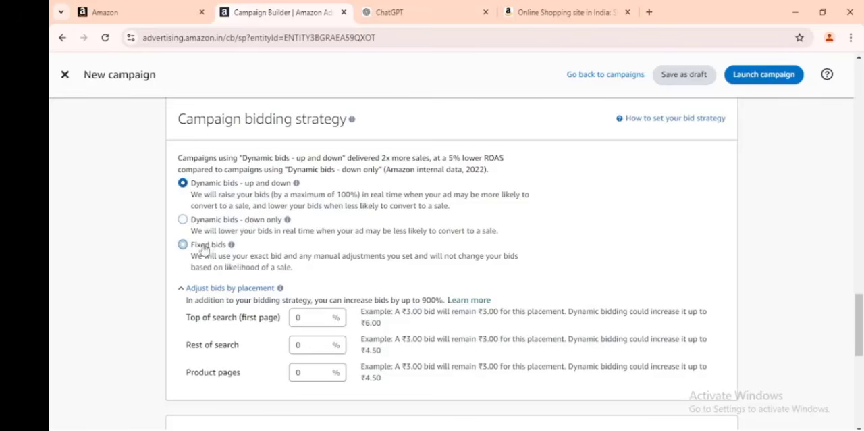
scroll(589, 260, up, 5)
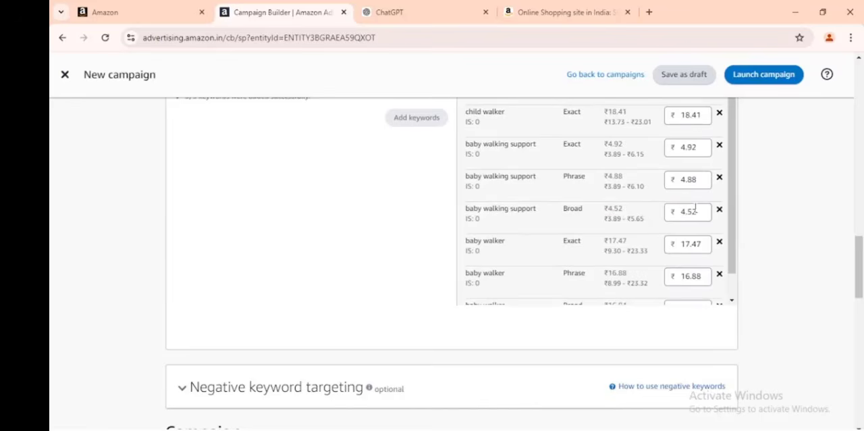
click(695, 211)
double_click(696, 210)
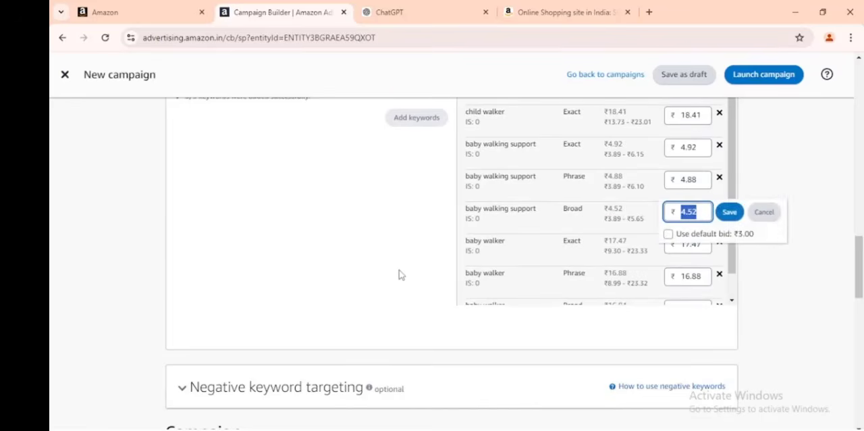
click(764, 212)
scroll(257, 340, down, 4)
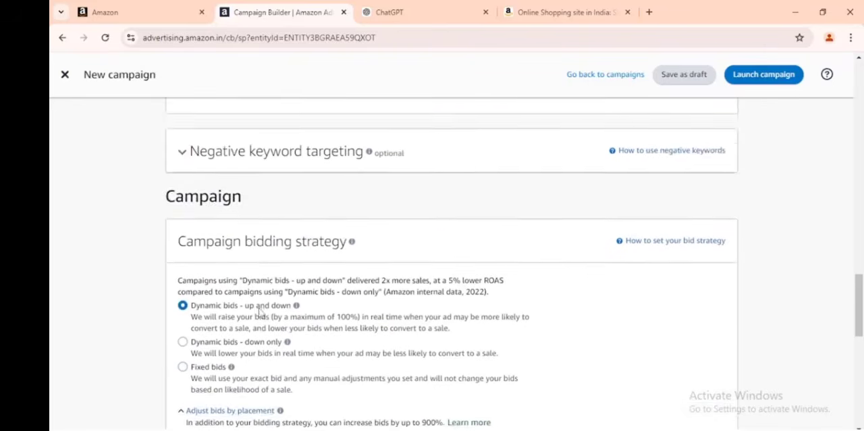
scroll(260, 311, down, 2)
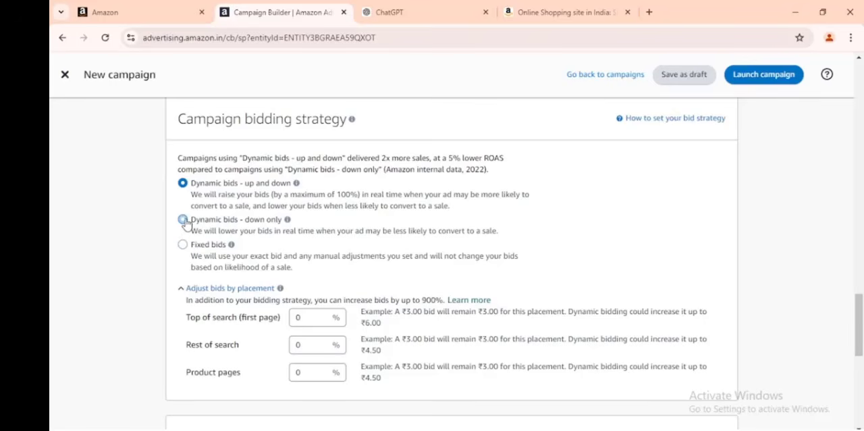
scroll(679, 251, up, 5)
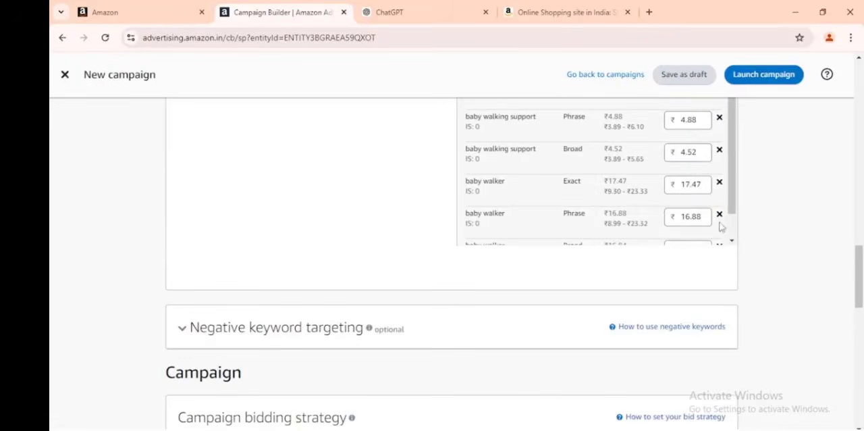
Set the placement bid adjustments to 2% each for top of search, rest of search and product pages.
scroll(290, 307, down, 5)
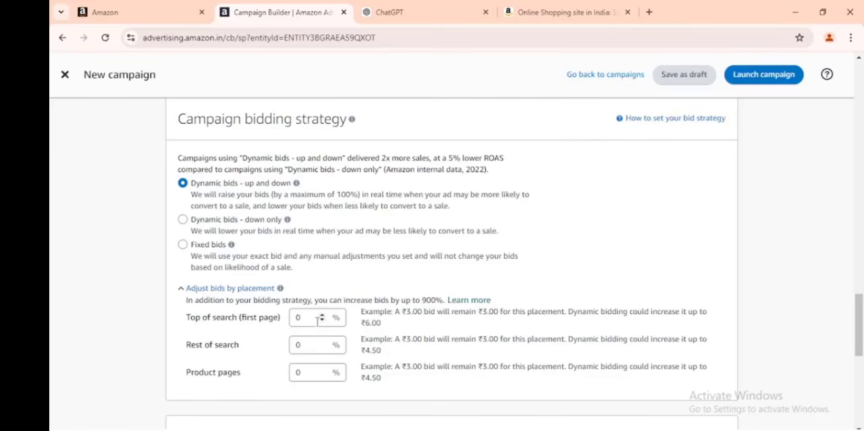
click(299, 317)
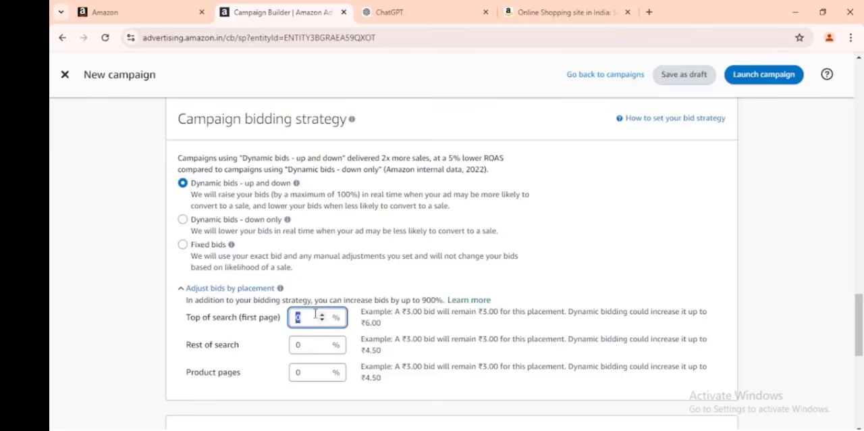
text(2)
click(298, 340)
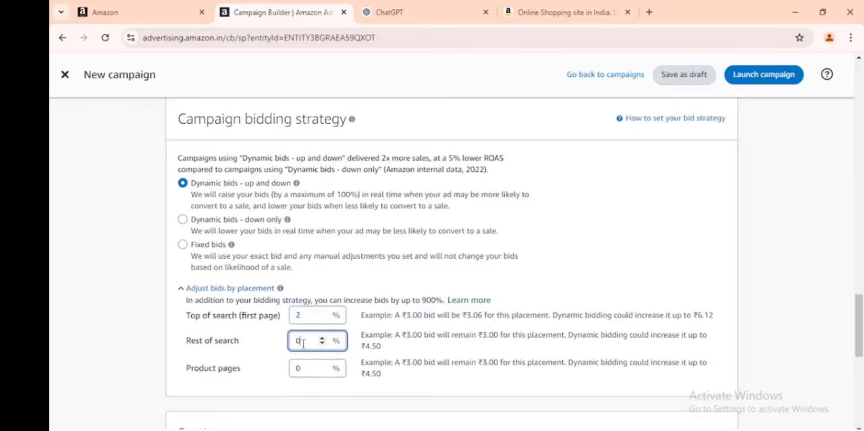
text(2)
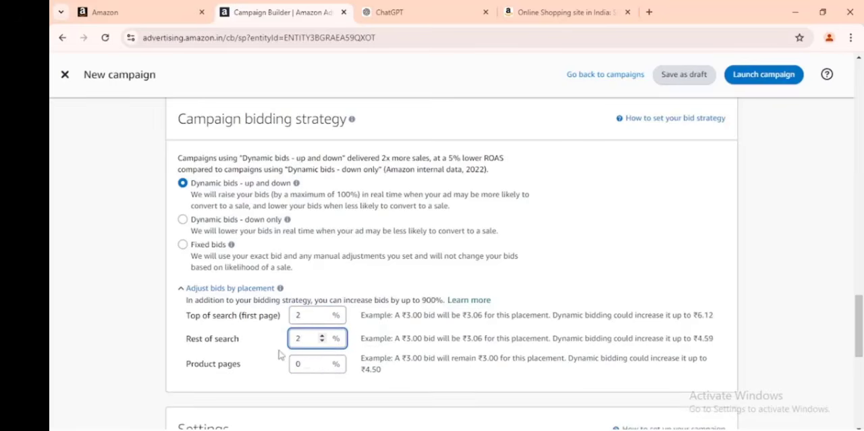
click(296, 365)
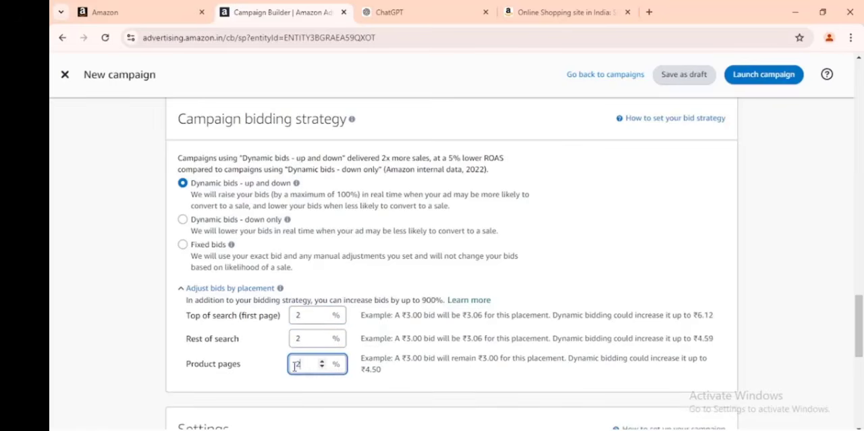
text(2)
click(315, 394)
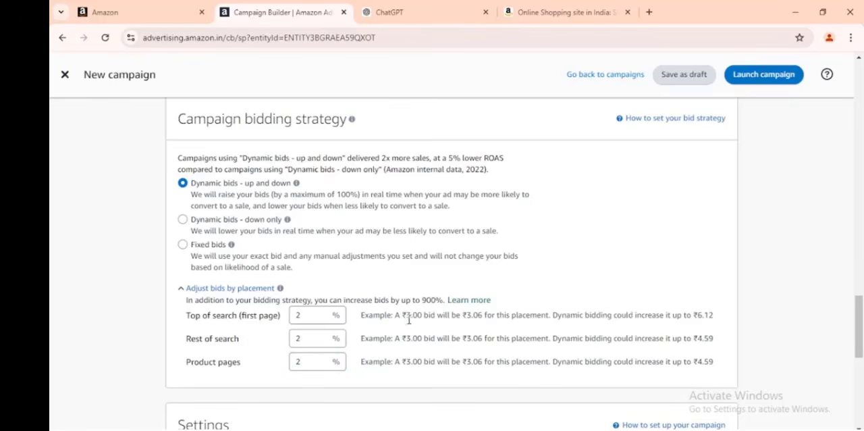
Examine the example base bids and the maximum dynamic bids for each of the three placements.
drag(408, 320, 423, 322)
click(558, 316)
drag(693, 315, 716, 317)
click(681, 339)
drag(699, 340, 714, 362)
click(701, 350)
click(669, 377)
Rename the campaign as "baby walker" in its settings.
scroll(498, 341, down, 5)
scroll(385, 314, up, 2)
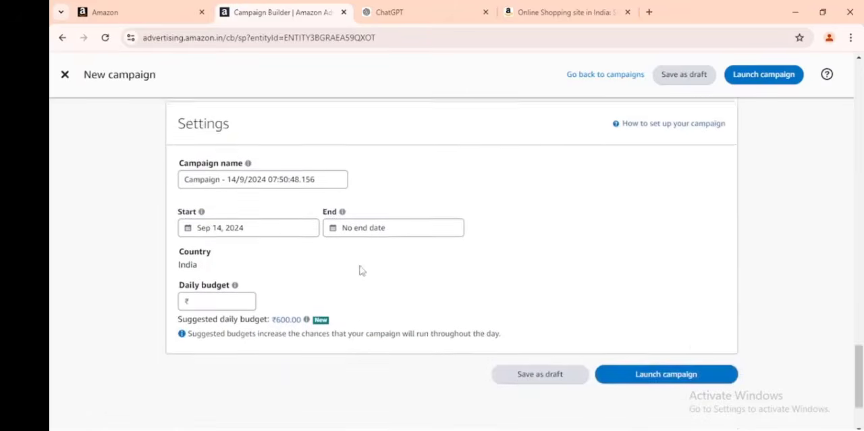
scroll(321, 244, down, 1)
triple_click(271, 190)
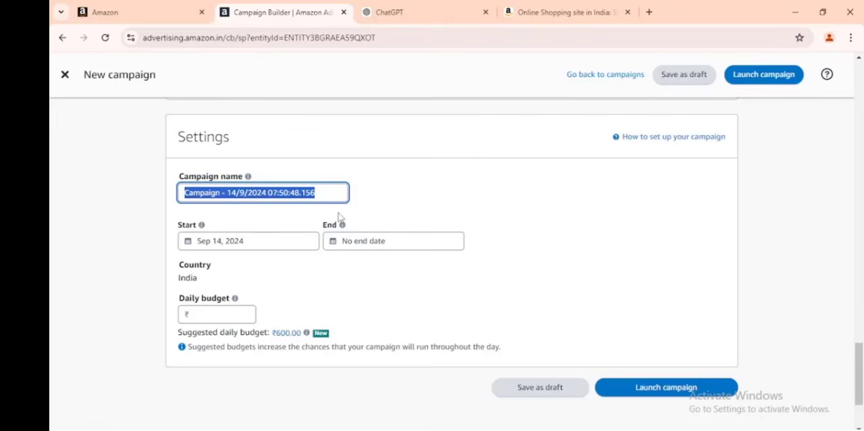
text(baby walker)
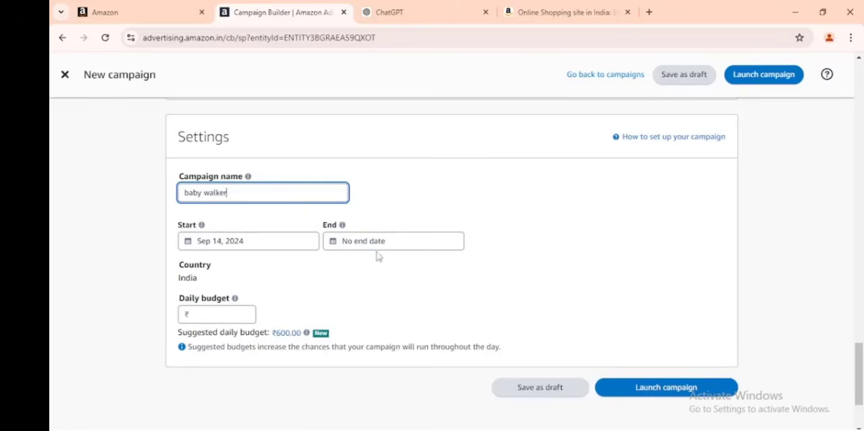
click(310, 272)
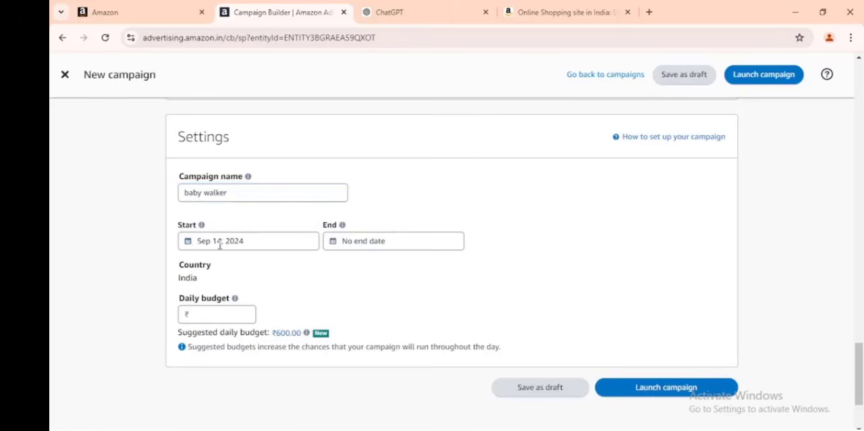
Browse the campaign's end date calendar back to February 2025 and close it without choosing a date.
click(361, 246)
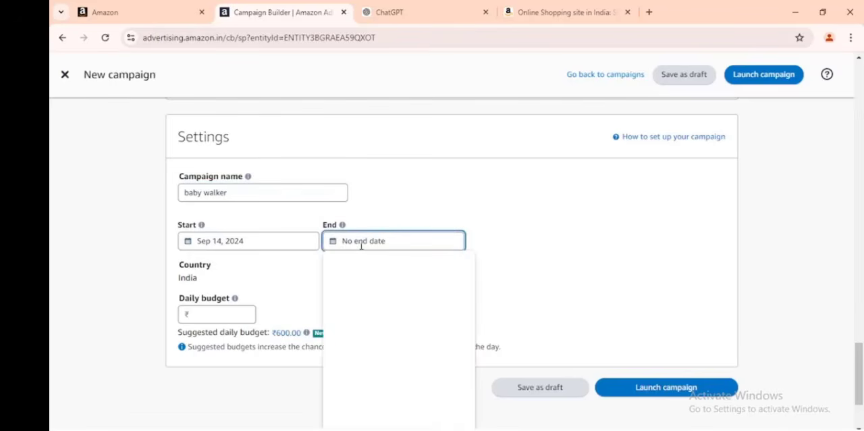
scroll(463, 324, down, 1)
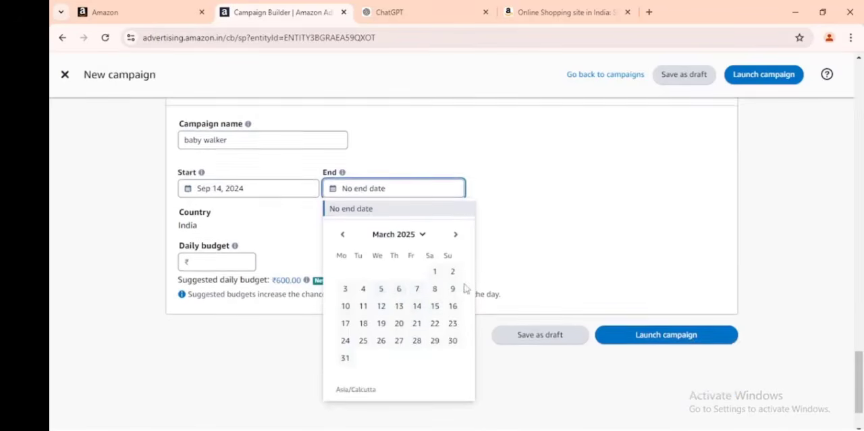
click(344, 228)
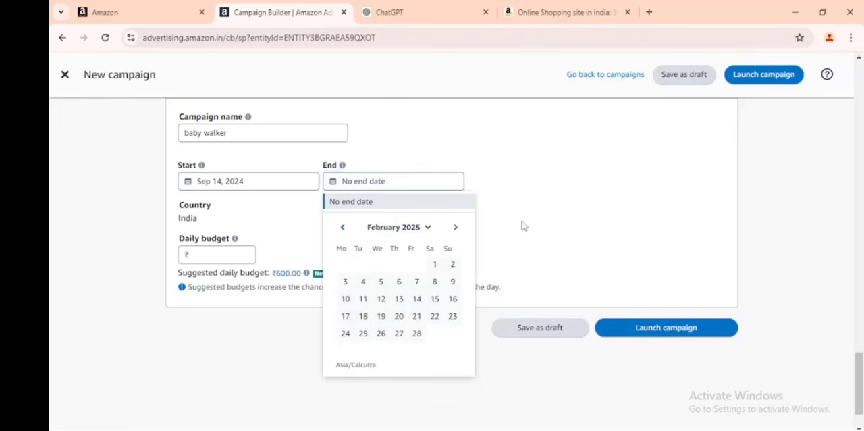
click(393, 167)
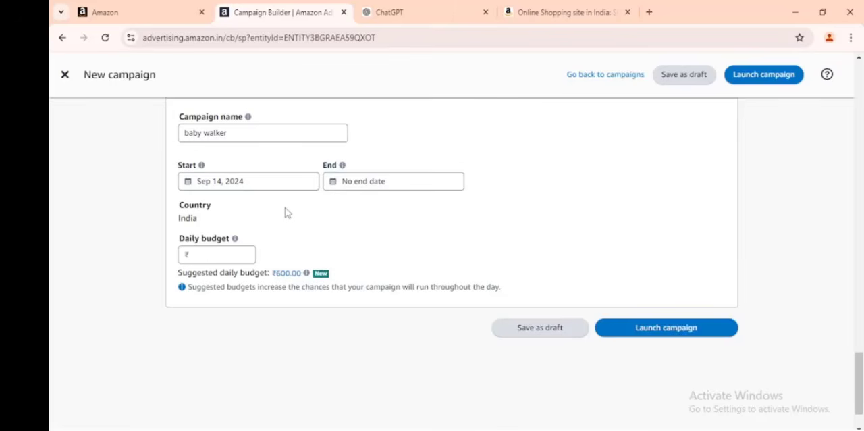
scroll(287, 210, up, 2)
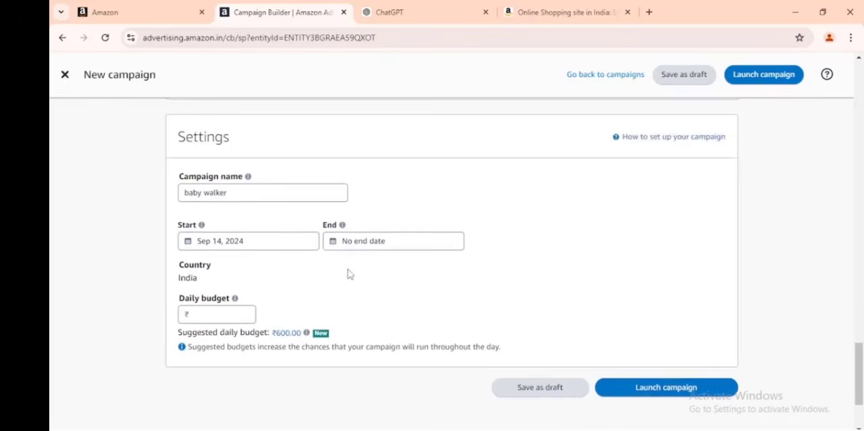
Set the daily budget to ₹100 and launch the campaign.
scroll(349, 273, down, 2)
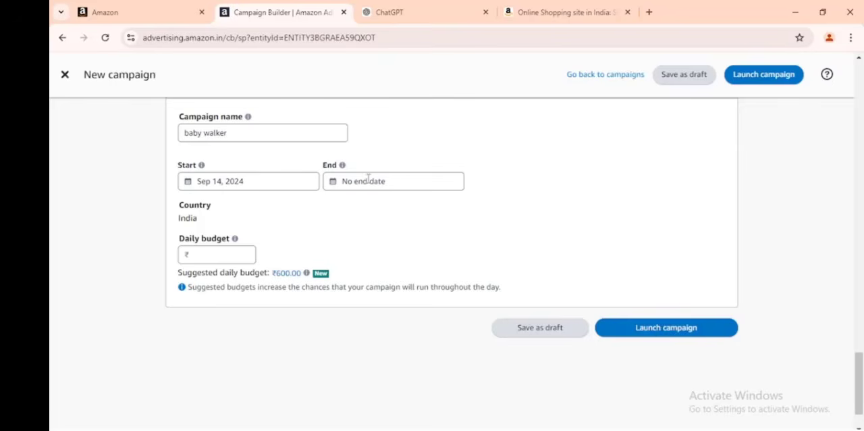
click(223, 252)
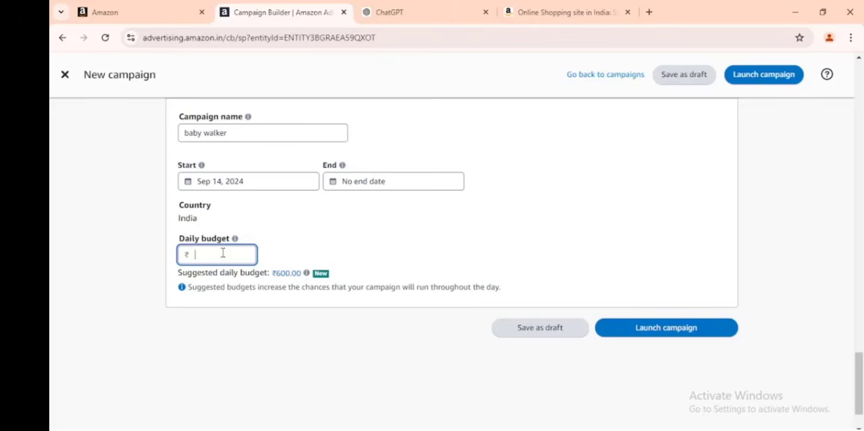
text(00)
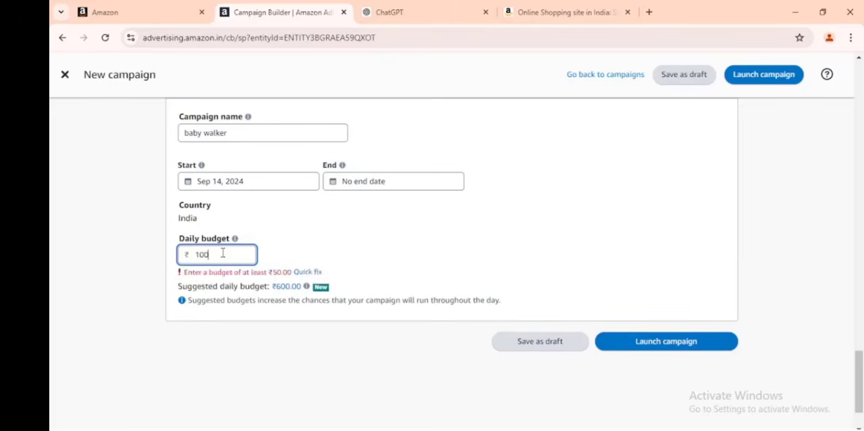
click(227, 284)
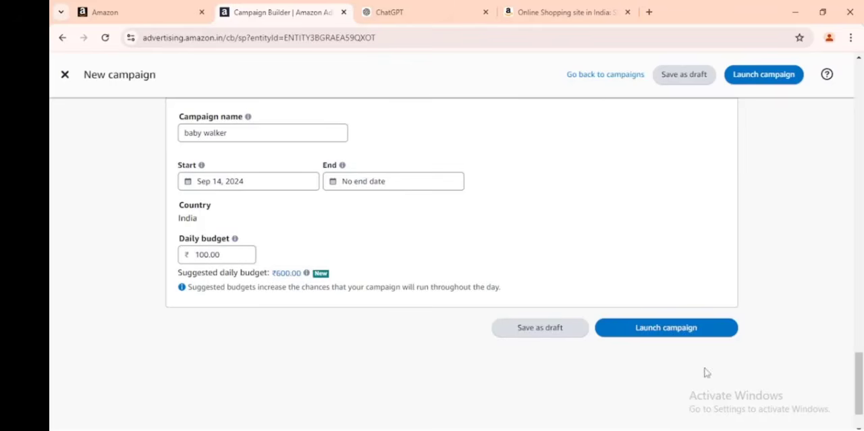
click(657, 330)
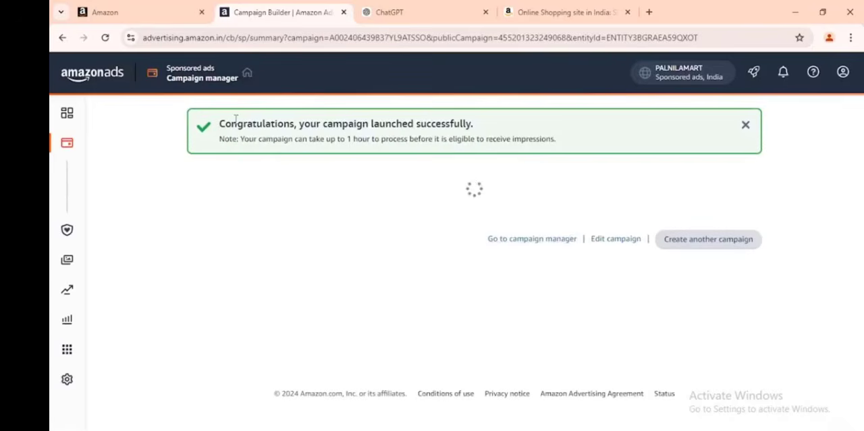
Dismiss the feedback form and review the launched baby walker campaign's settings and ad group summary.
drag(236, 119, 469, 124)
click(483, 167)
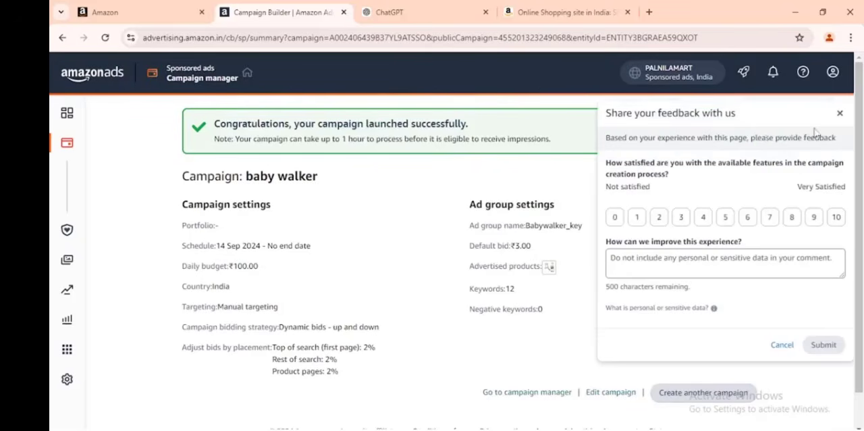
click(839, 117)
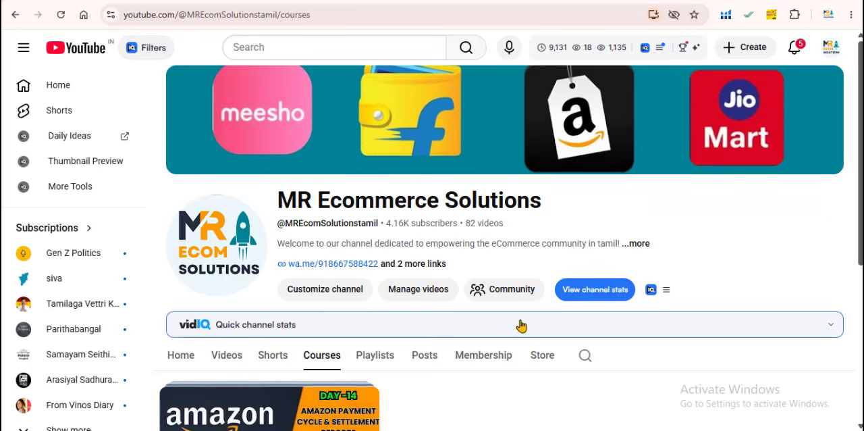
scroll(521, 326, down, 3)
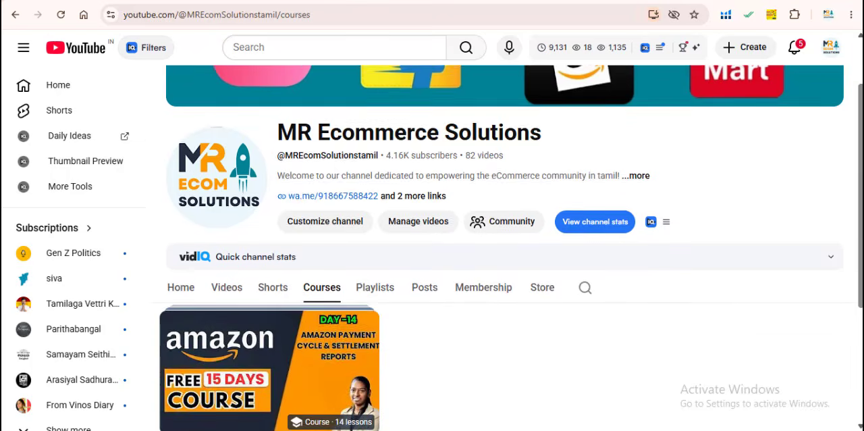
Open the free 15-day Amazon course on the YouTube channel, pause its video and look through the lesson list.
click(324, 247)
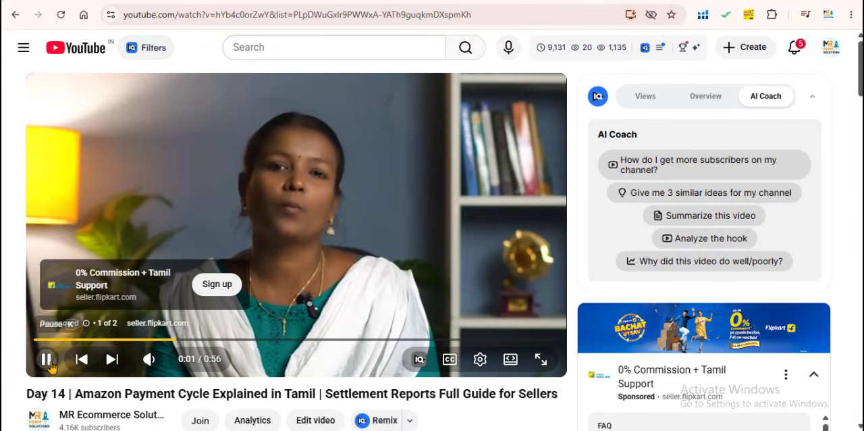
click(46, 359)
scroll(299, 402, down, 8)
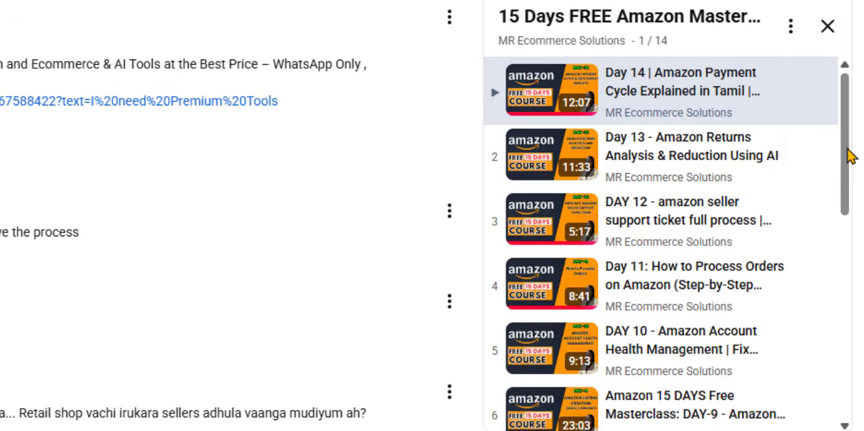
drag(846, 155, 847, 128)
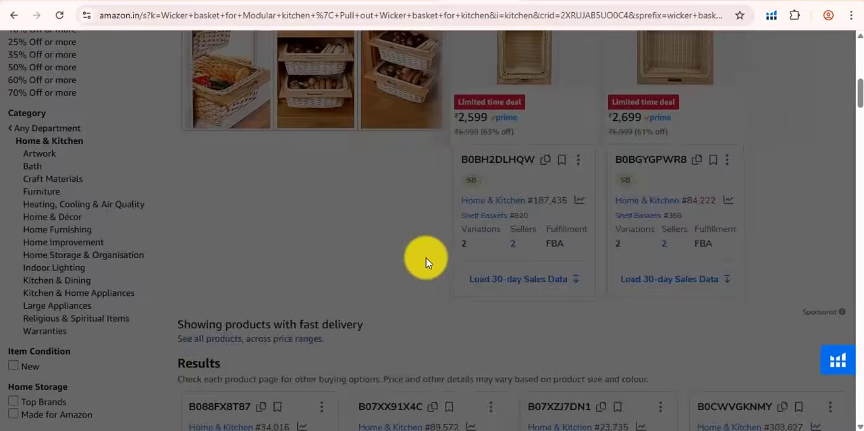
Show the Helium 10 extension's tool list on the Amazon wicker basket search results, and close it again.
scroll(318, 335, down, 5)
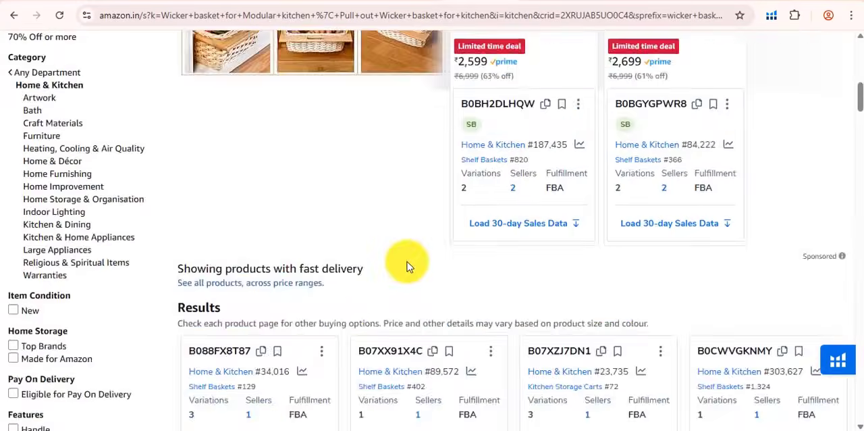
scroll(367, 256, up, 3)
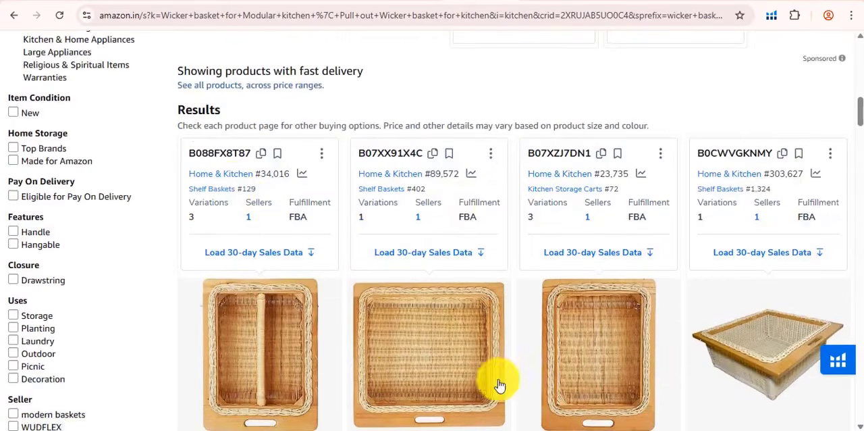
click(838, 360)
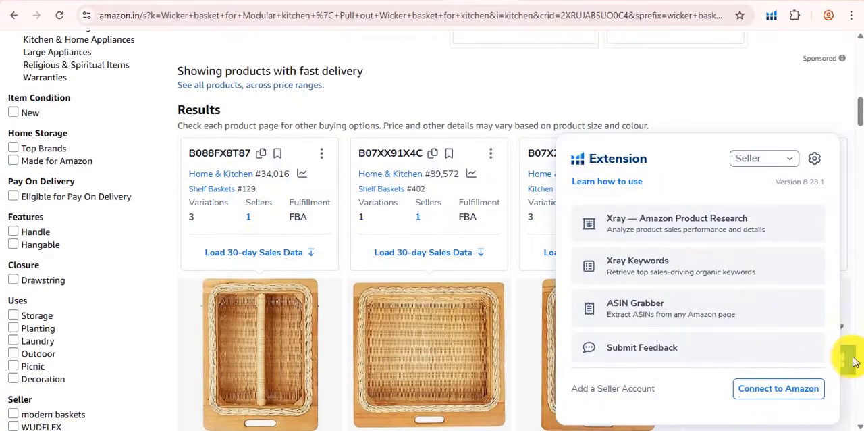
click(185, 128)
Compare the Helium 10 product cards of the wicker baskets for category rank, variations, sellers and fulfillment.
scroll(484, 193, down, 4)
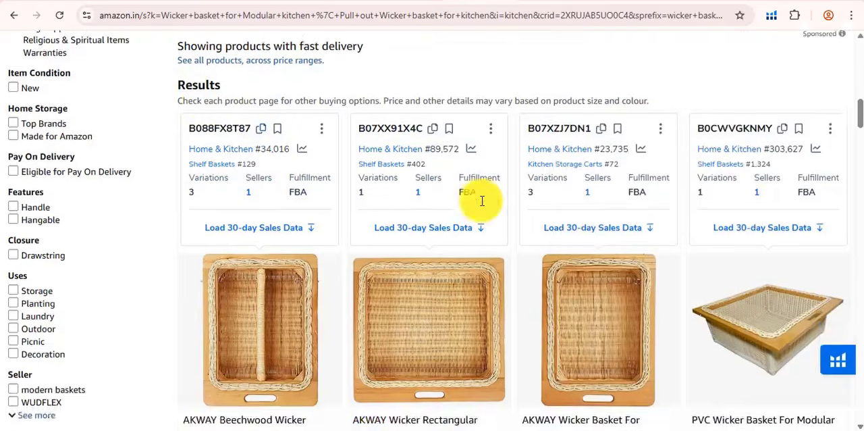
scroll(483, 206, down, 12)
scroll(505, 209, up, 11)
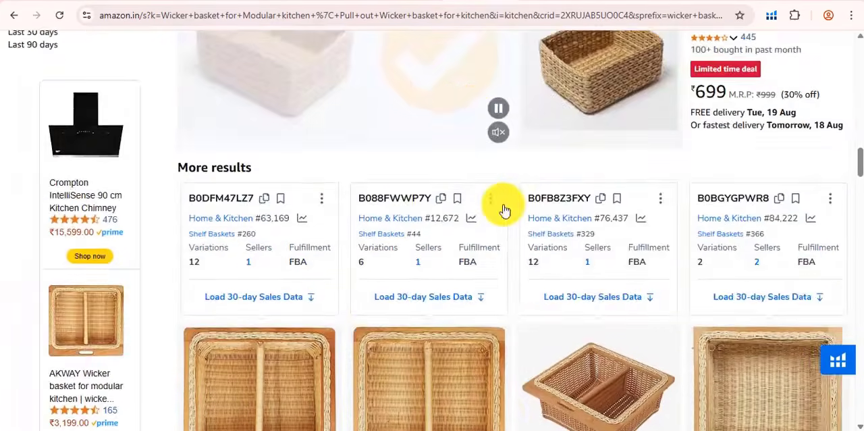
scroll(503, 209, up, 5)
scroll(503, 209, down, 2)
scroll(503, 210, up, 2)
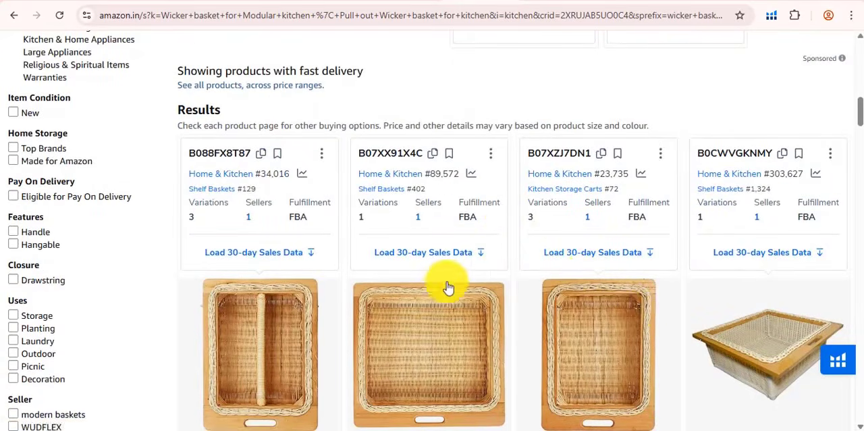
scroll(349, 271, down, 1)
scroll(349, 271, down, 1)
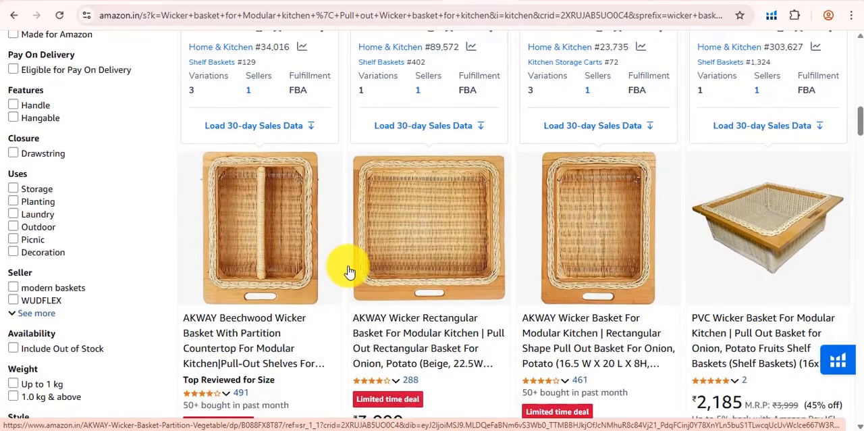
scroll(349, 271, up, 2)
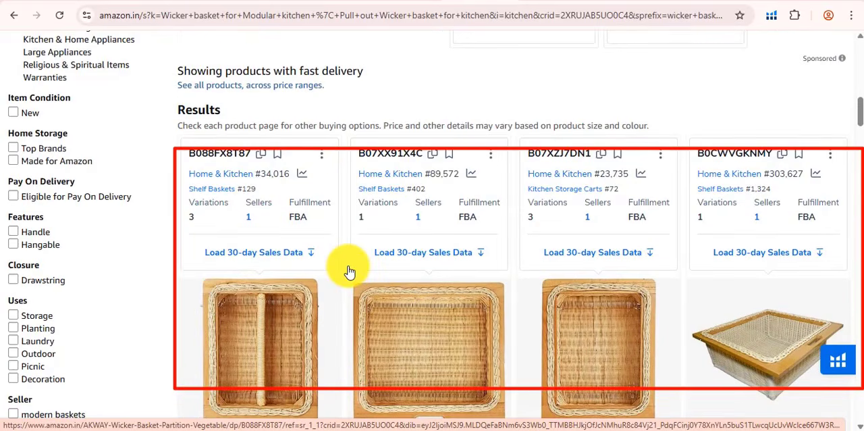
scroll(301, 293, down, 8)
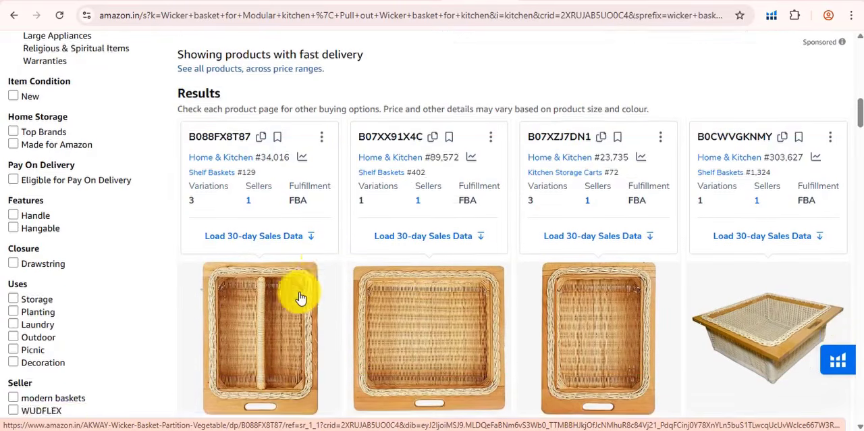
scroll(300, 297, down, 3)
scroll(301, 297, up, 10)
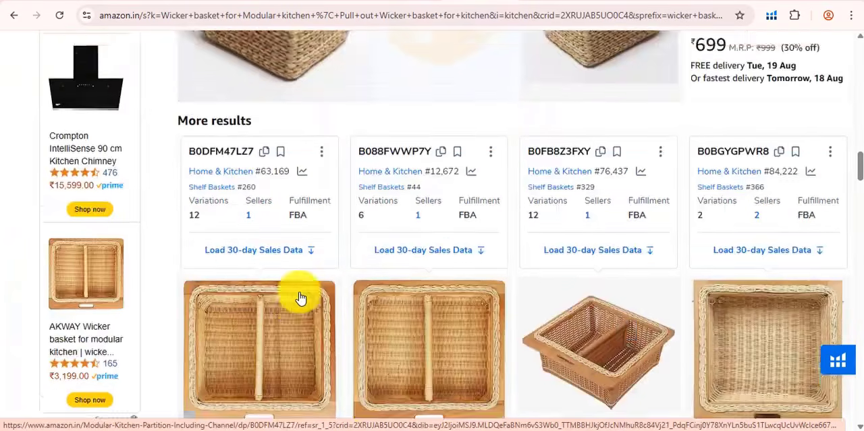
scroll(300, 297, up, 5)
scroll(301, 297, down, 10)
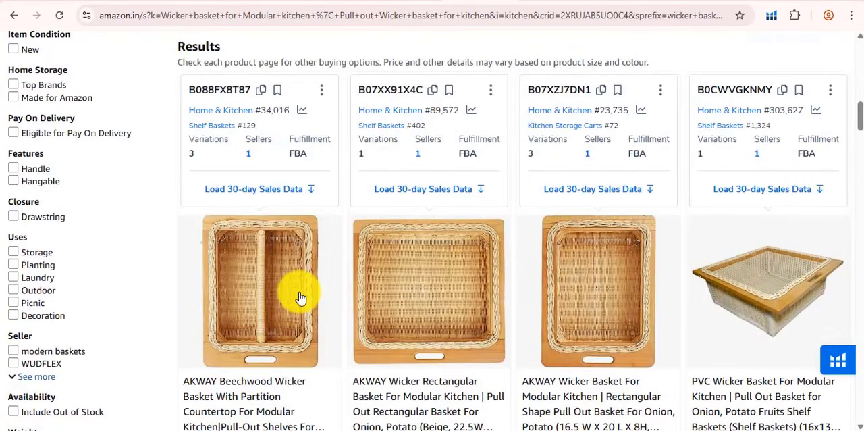
Examine the prices, discounts and ratings of the competing wicker baskets further down the search results.
scroll(314, 196, down, 10)
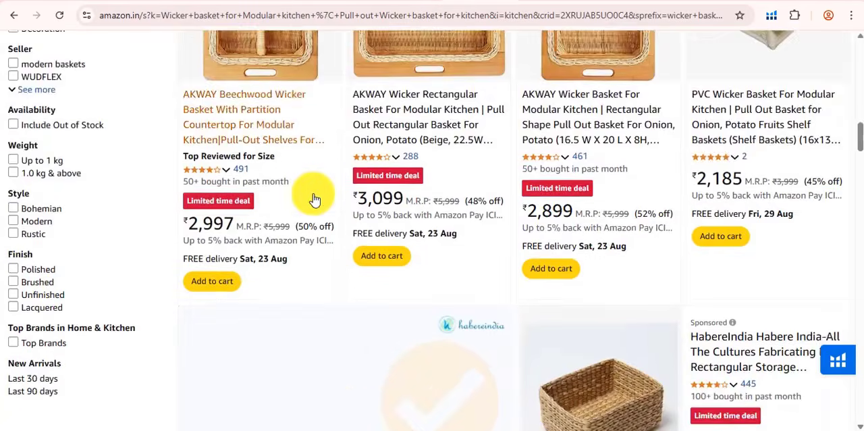
scroll(313, 194, down, 5)
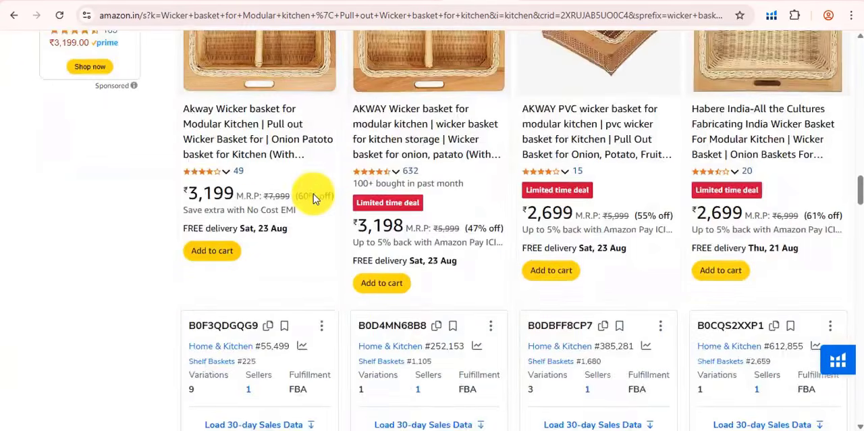
scroll(313, 194, down, 5)
scroll(313, 194, down, 10)
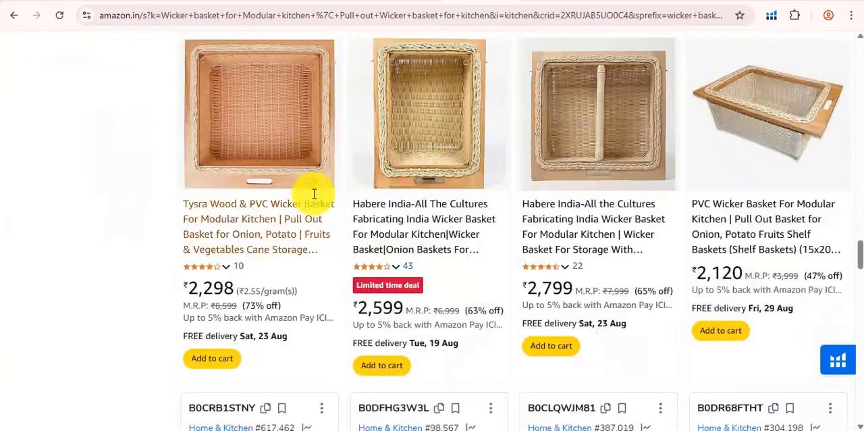
scroll(324, 206, up, 10)
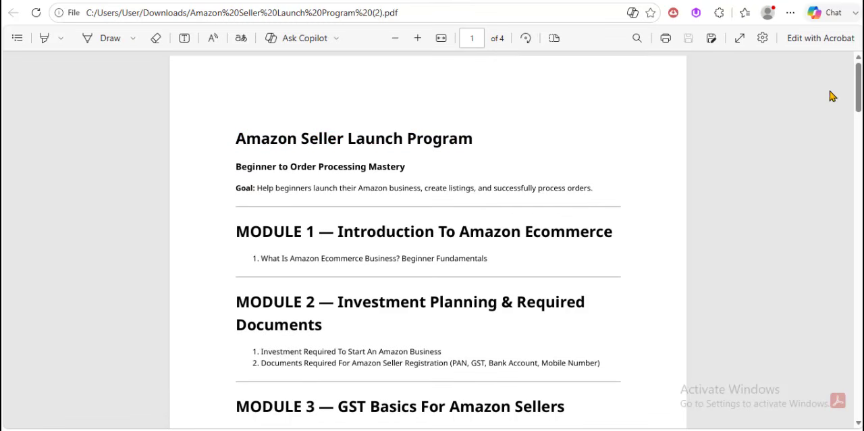
Read through the course modules in the Amazon Seller Launch Program PDF.
drag(858, 103, 849, 362)
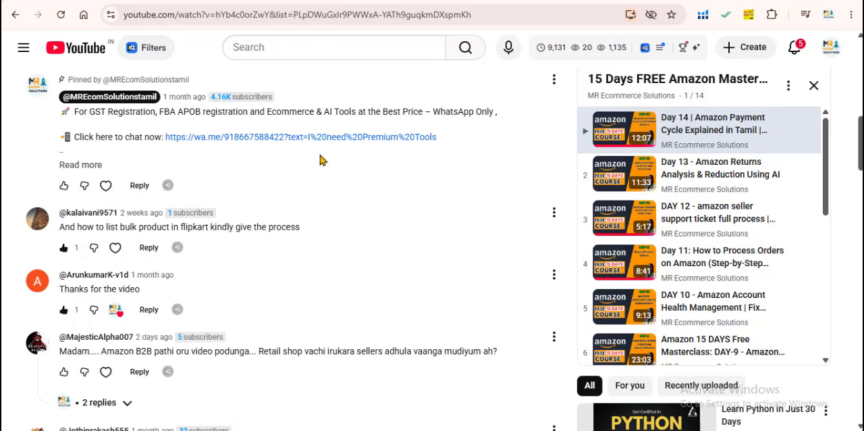
Expand the pinned comment under the Day 14 YouTube video and examine its tool offers and WhatsApp chat link.
click(80, 166)
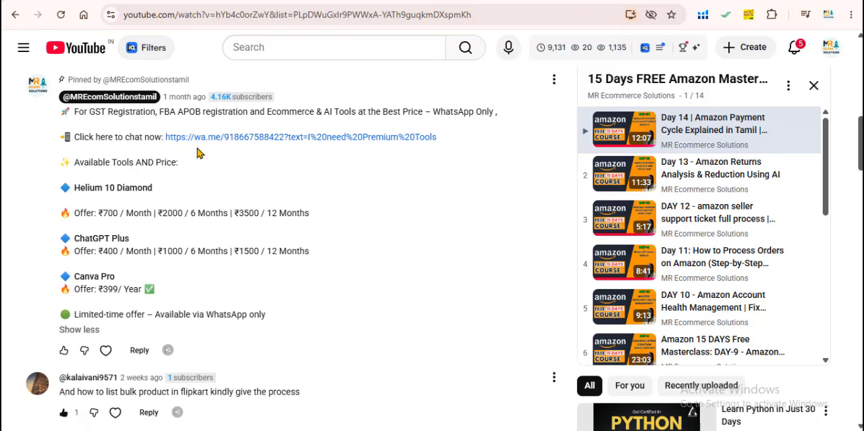
drag(213, 139, 460, 147)
scroll(297, 247, up, 5)
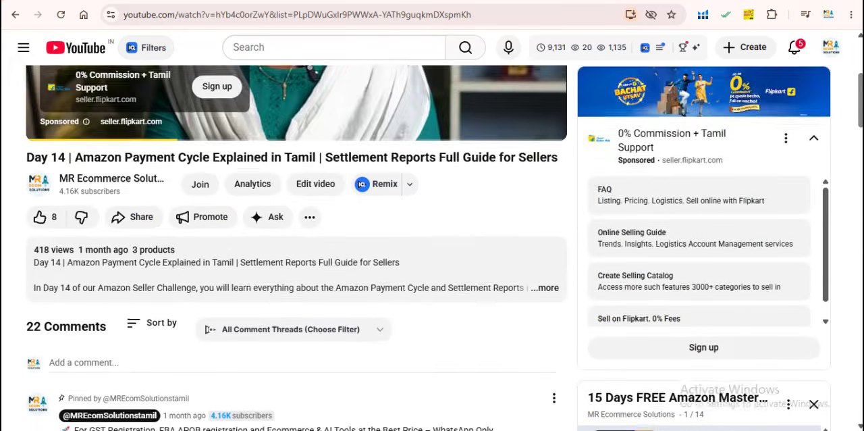
scroll(297, 248, down, 4)
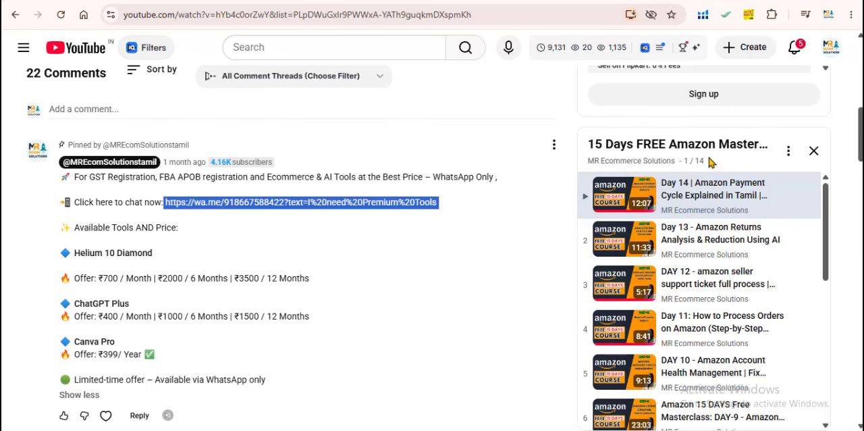
click(305, 233)
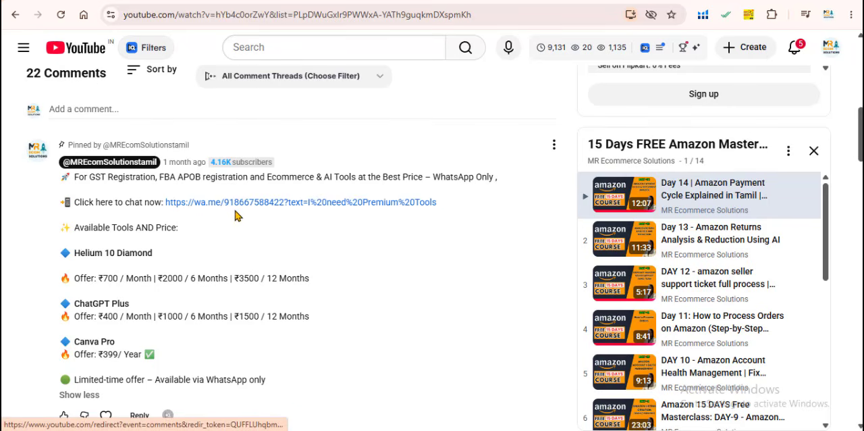
drag(258, 205, 282, 195)
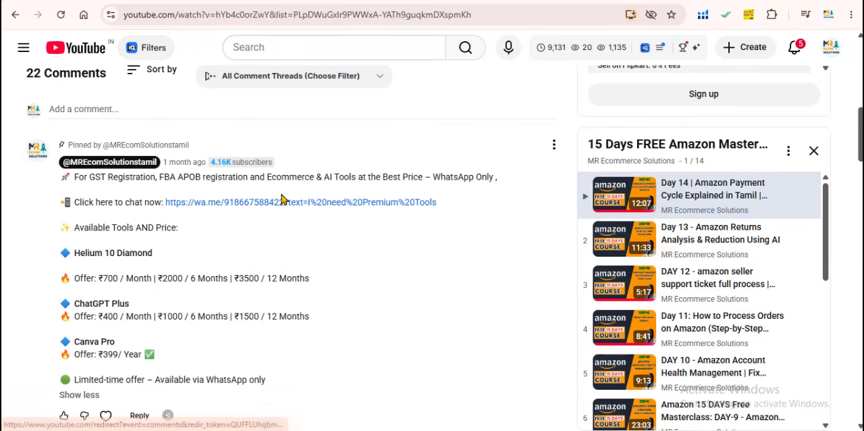